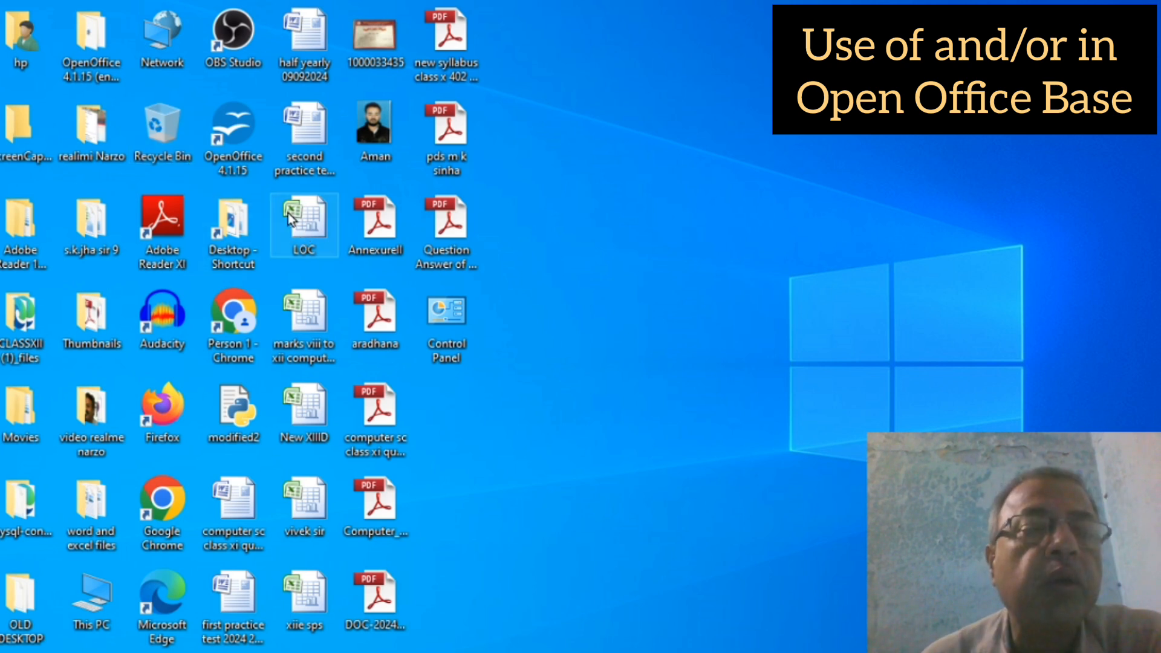
Step: Launch OpenOffice and open the existing database myfirstsql.odb in Base
{"action": "double_click", "coordinate": [229, 138]}
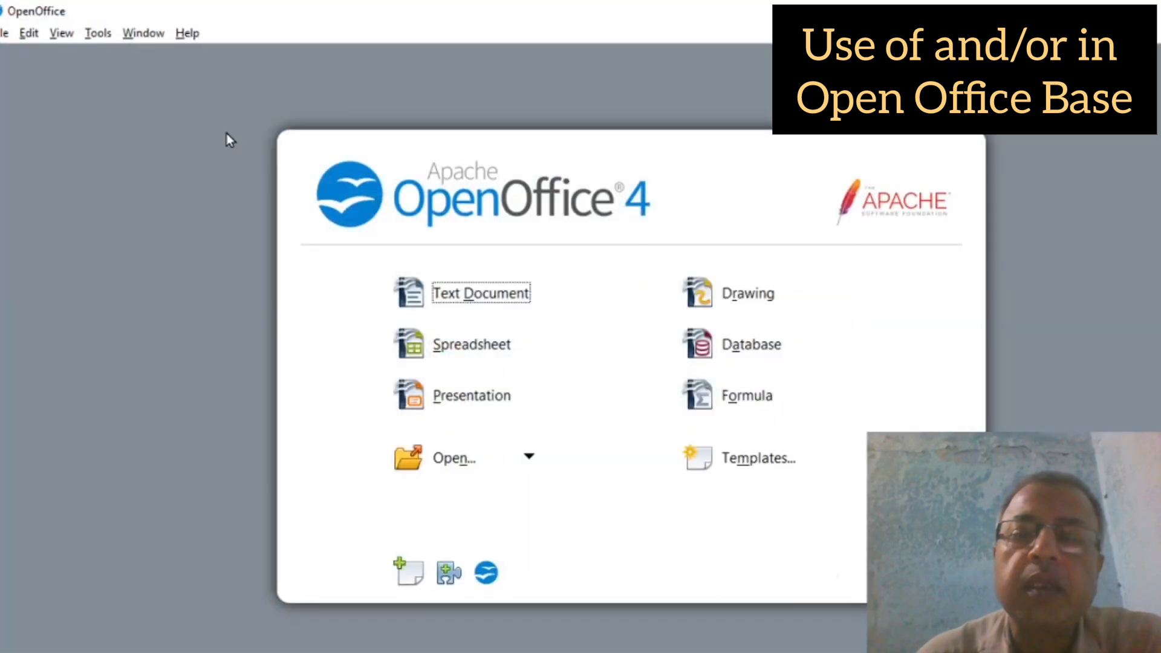
{"action": "left_click", "coordinate": [717, 334]}
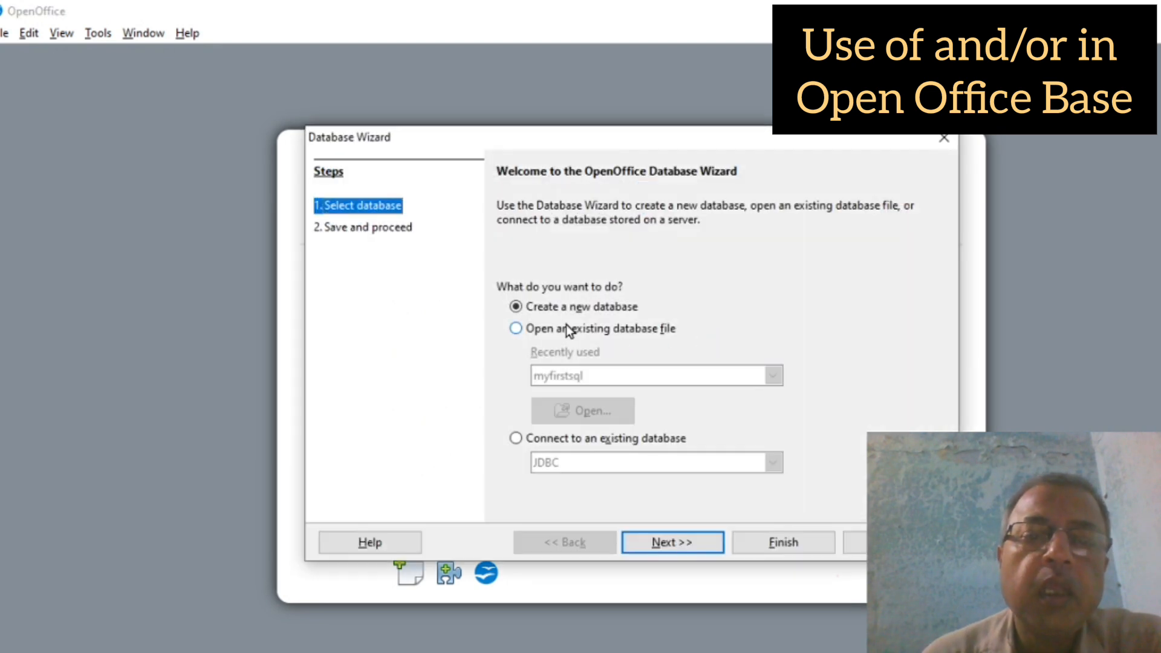
{"action": "left_click", "coordinate": [565, 325]}
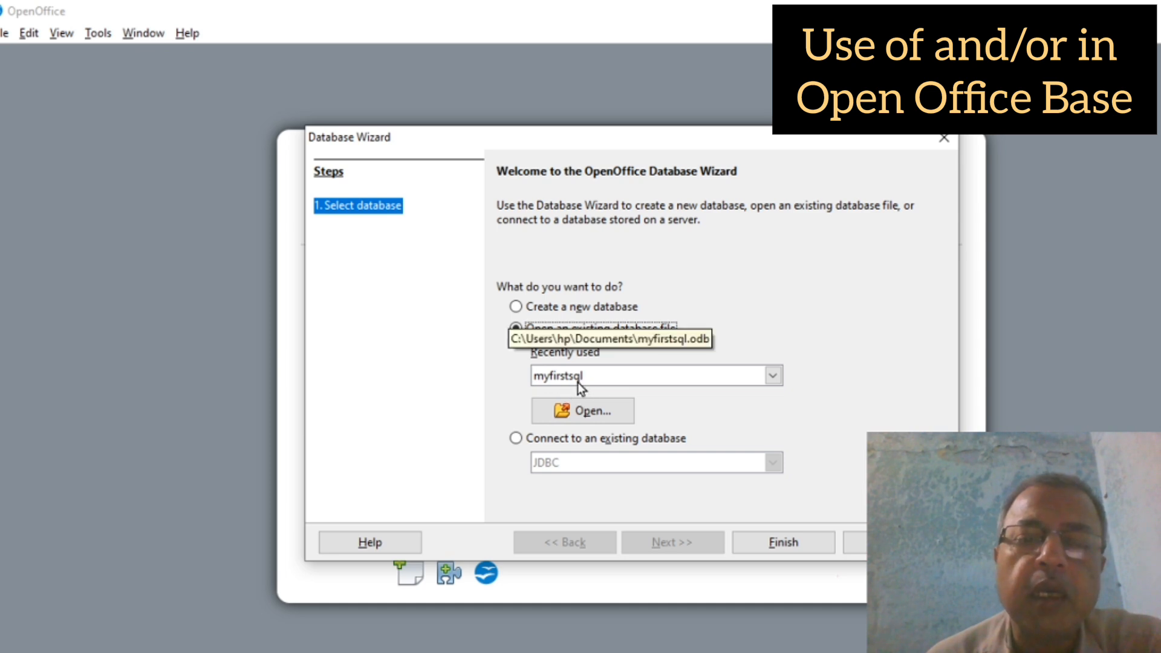
{"action": "left_click", "coordinate": [778, 543]}
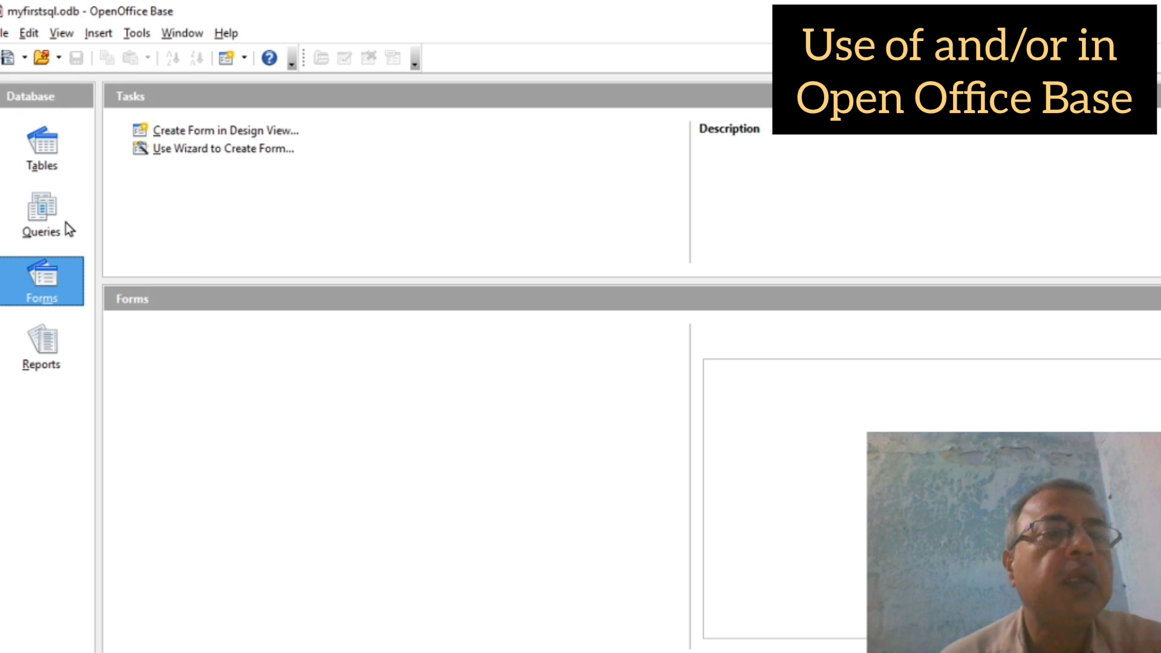
Step: View the ten rows of table xa from the Tables section, then close its data view
{"action": "left_click", "coordinate": [44, 151]}
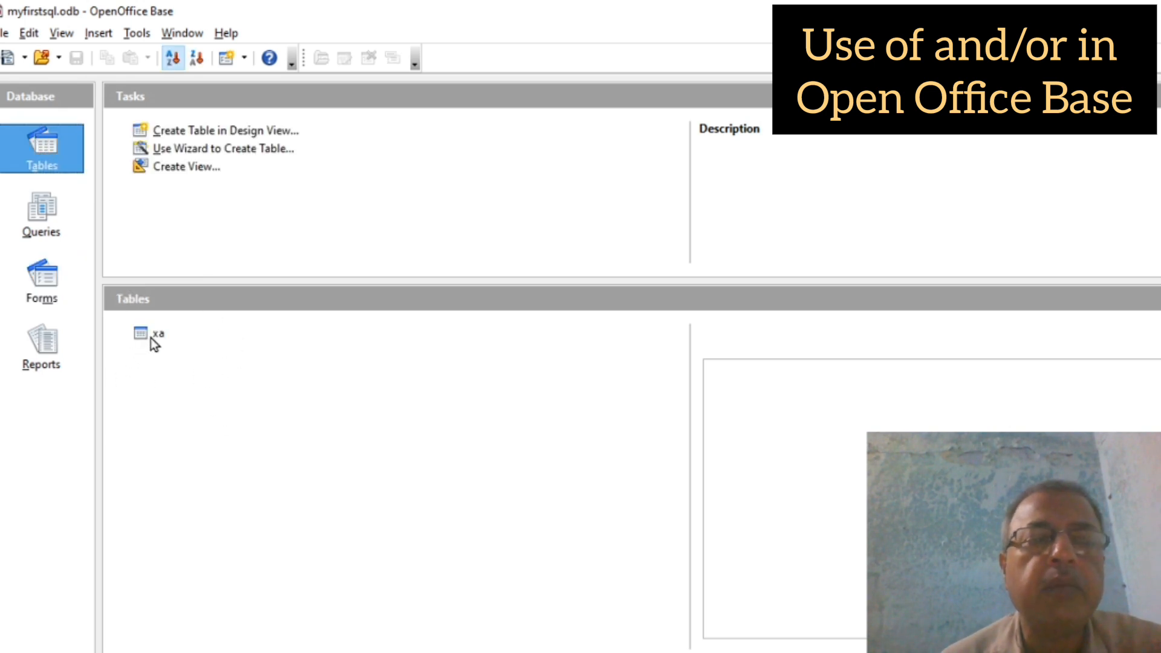
{"action": "left_click", "coordinate": [143, 337]}
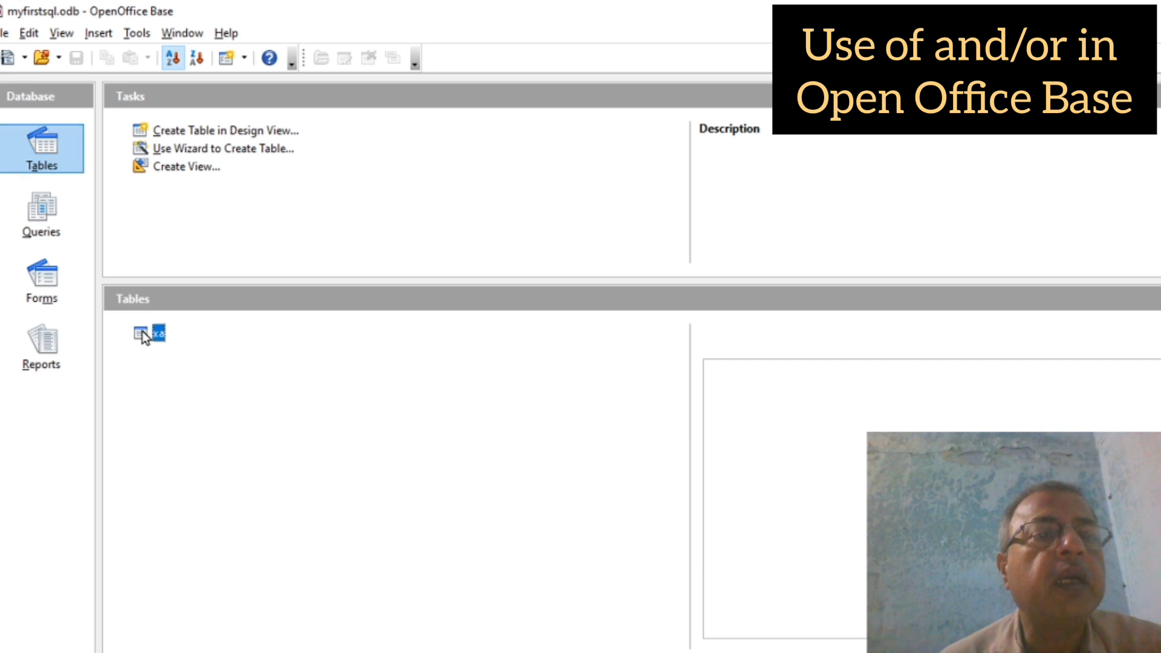
{"action": "double_click", "coordinate": [144, 336]}
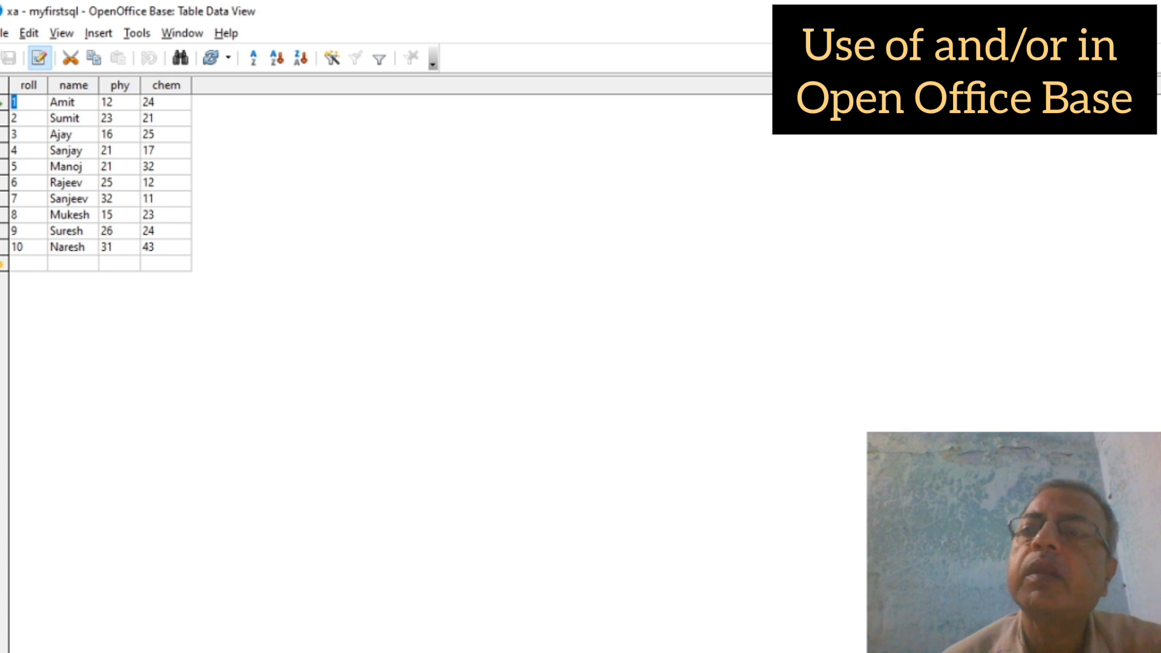
{"action": "key", "text": "alt+F4"}
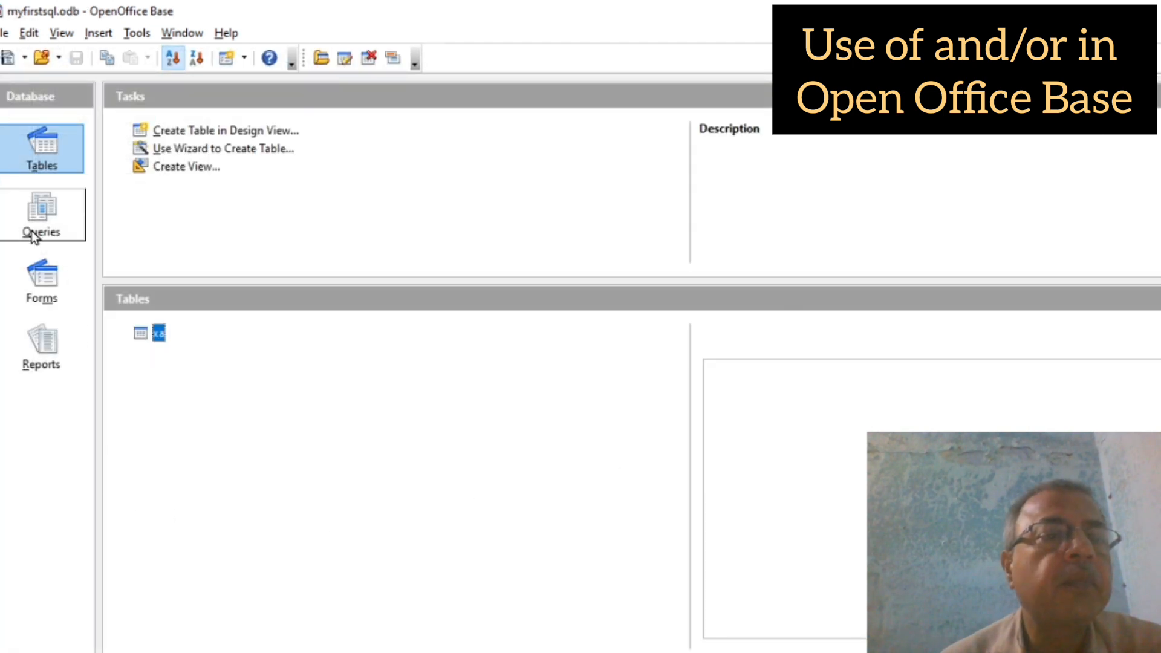
Step: Switch the myfirstsql.odb window to its empty Queries section
{"action": "left_click", "coordinate": [30, 203]}
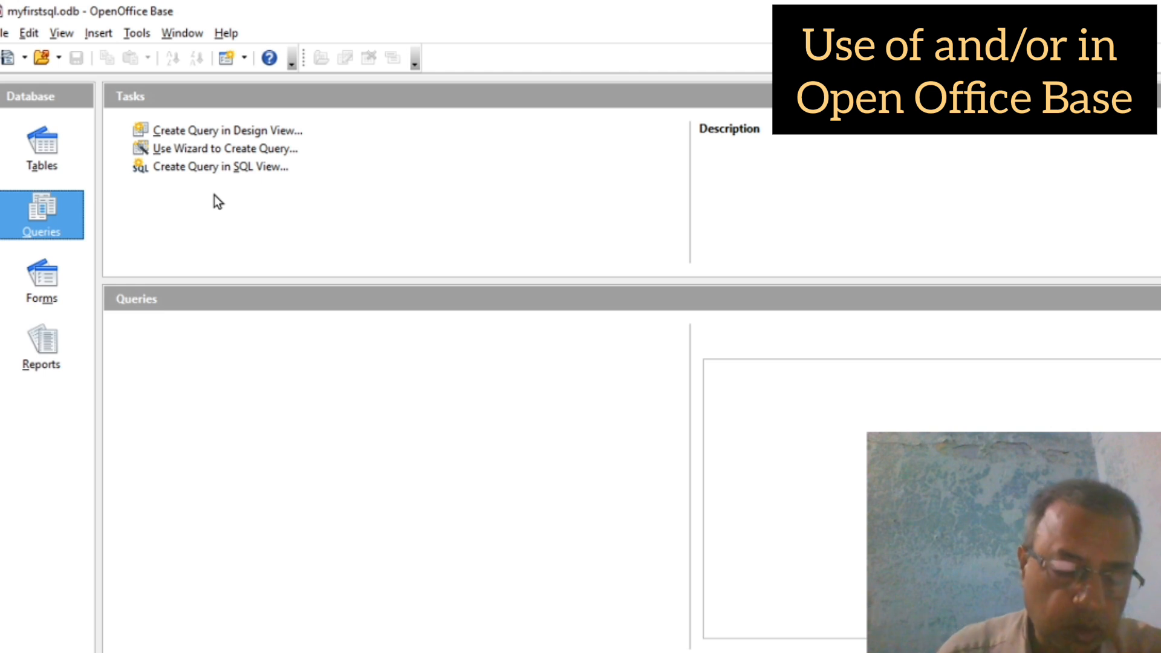
Step: Start a new Design View query and add table xa to it
{"action": "left_click", "coordinate": [232, 133]}
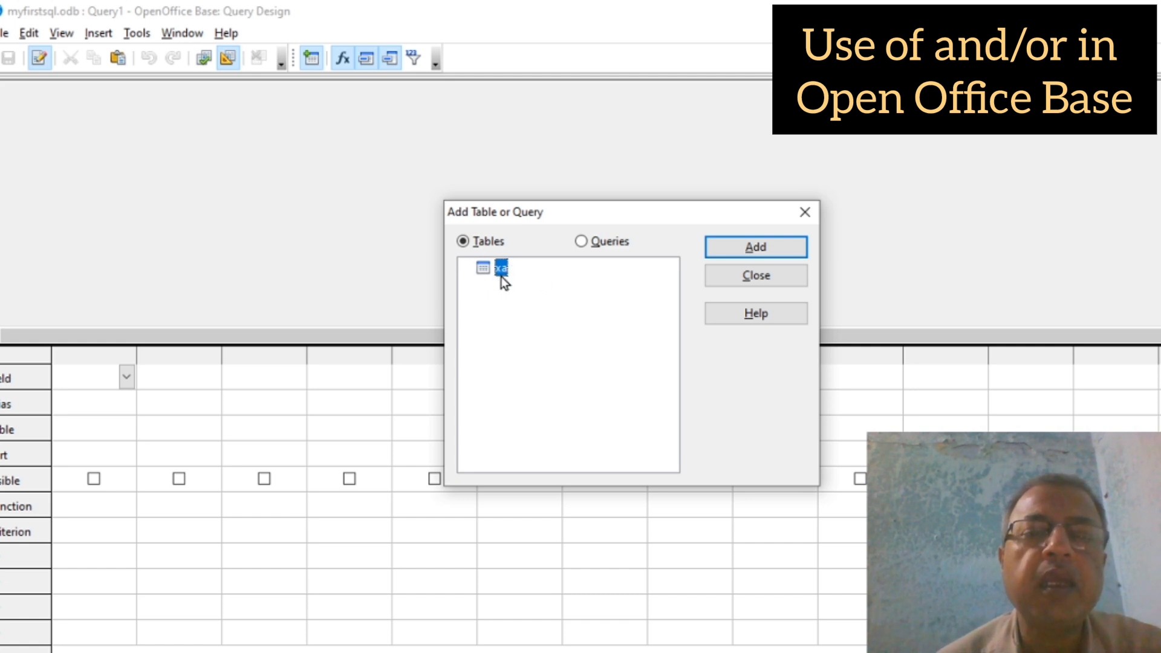
{"action": "left_click", "coordinate": [732, 246]}
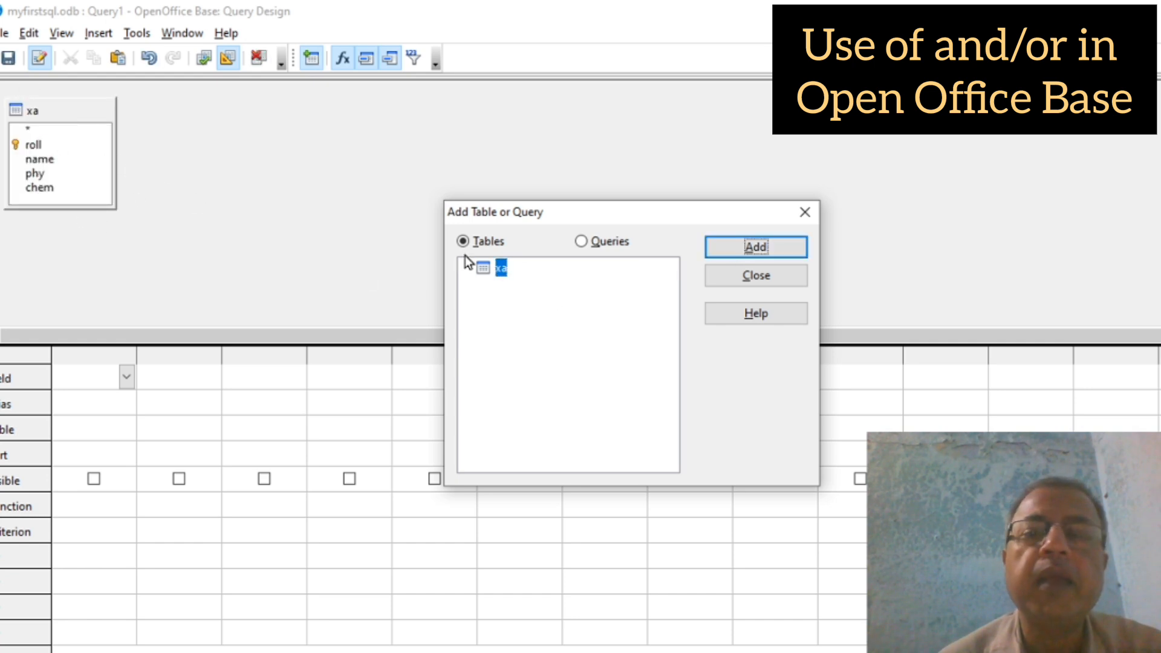
{"action": "left_click", "coordinate": [749, 278]}
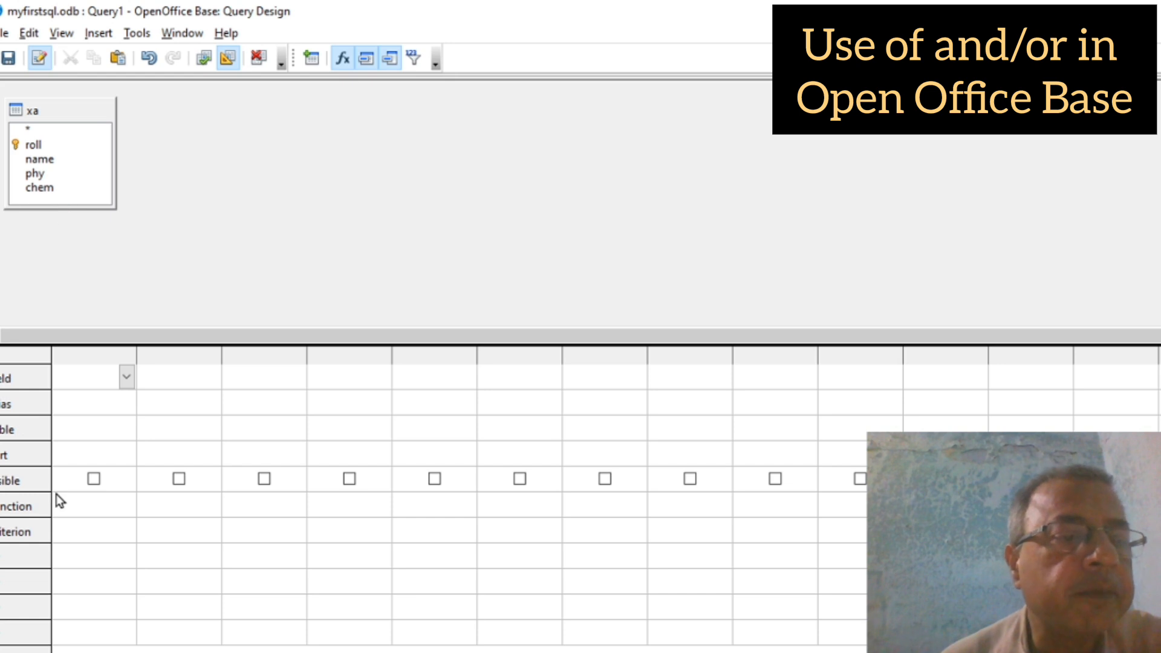
Step: Fill the first four grid columns with xa.roll, xa.name, xa.phy and xa.chem
{"action": "left_click", "coordinate": [126, 379]}
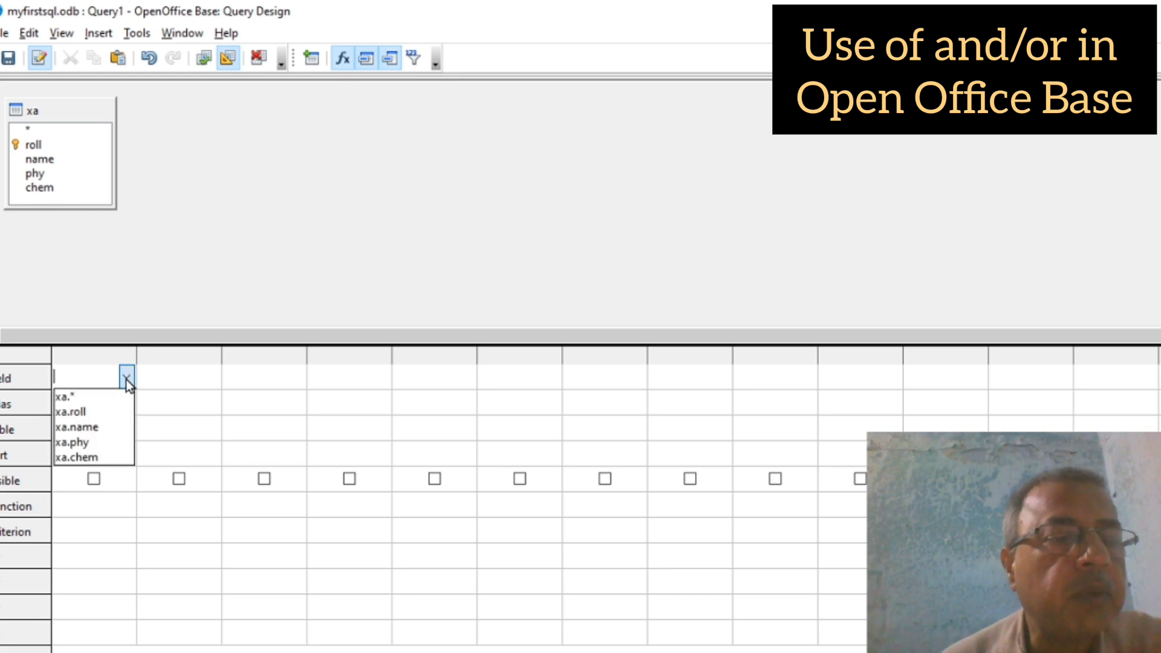
{"action": "left_click", "coordinate": [66, 416]}
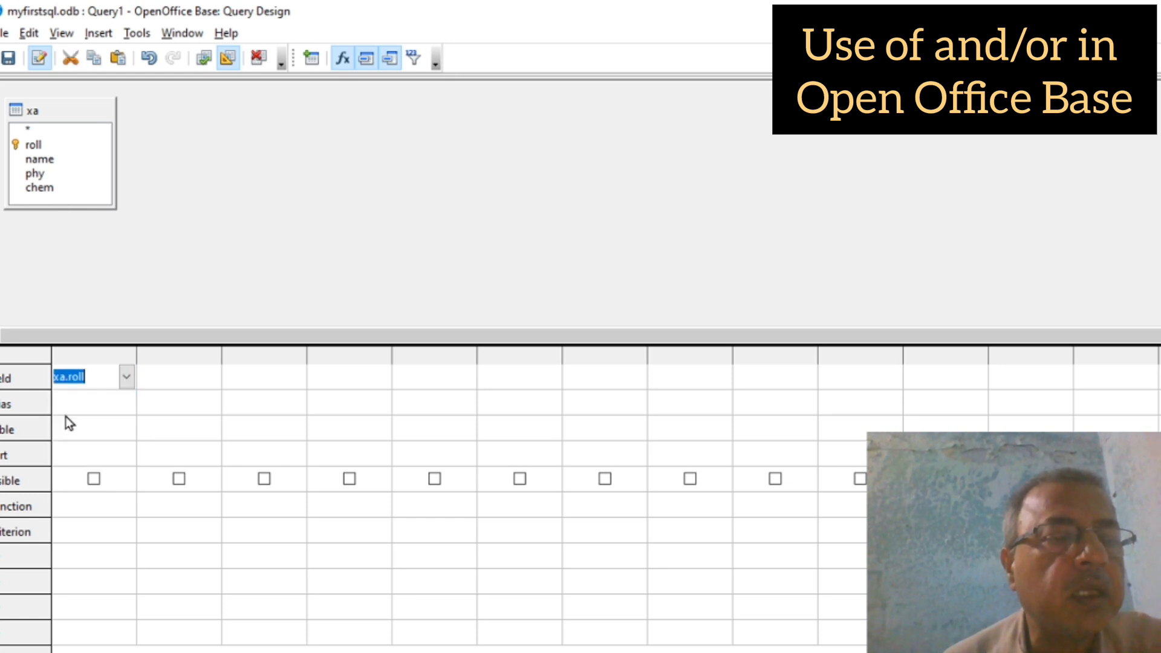
{"action": "left_click", "coordinate": [175, 382]}
{"action": "left_click", "coordinate": [212, 377]}
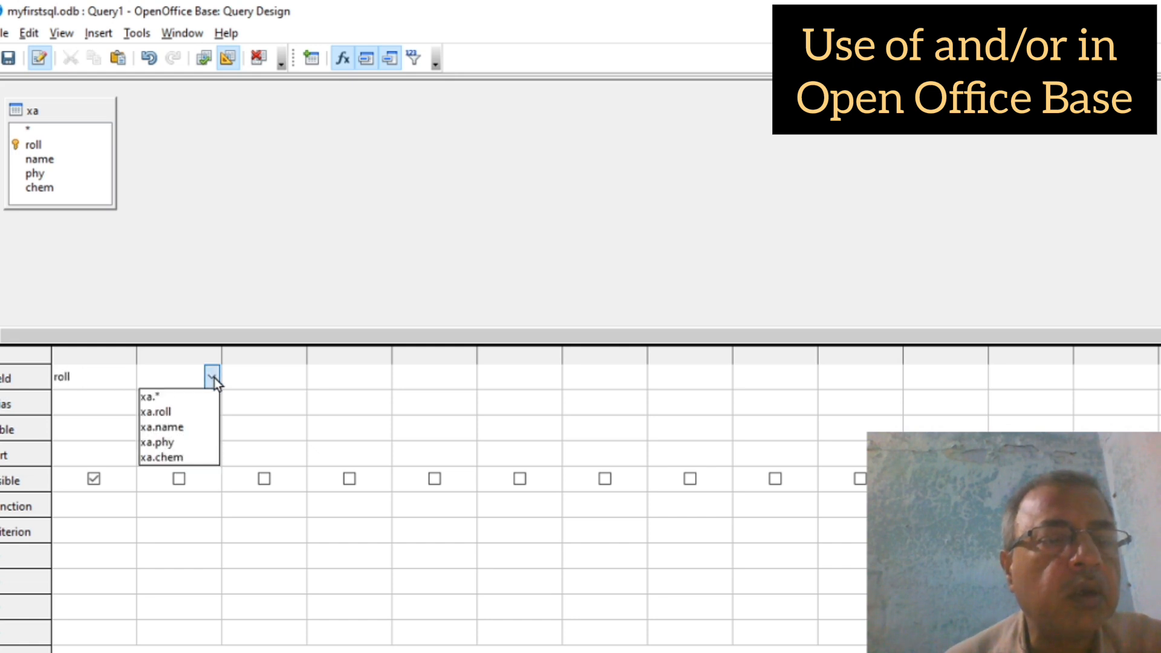
{"action": "left_click", "coordinate": [155, 429]}
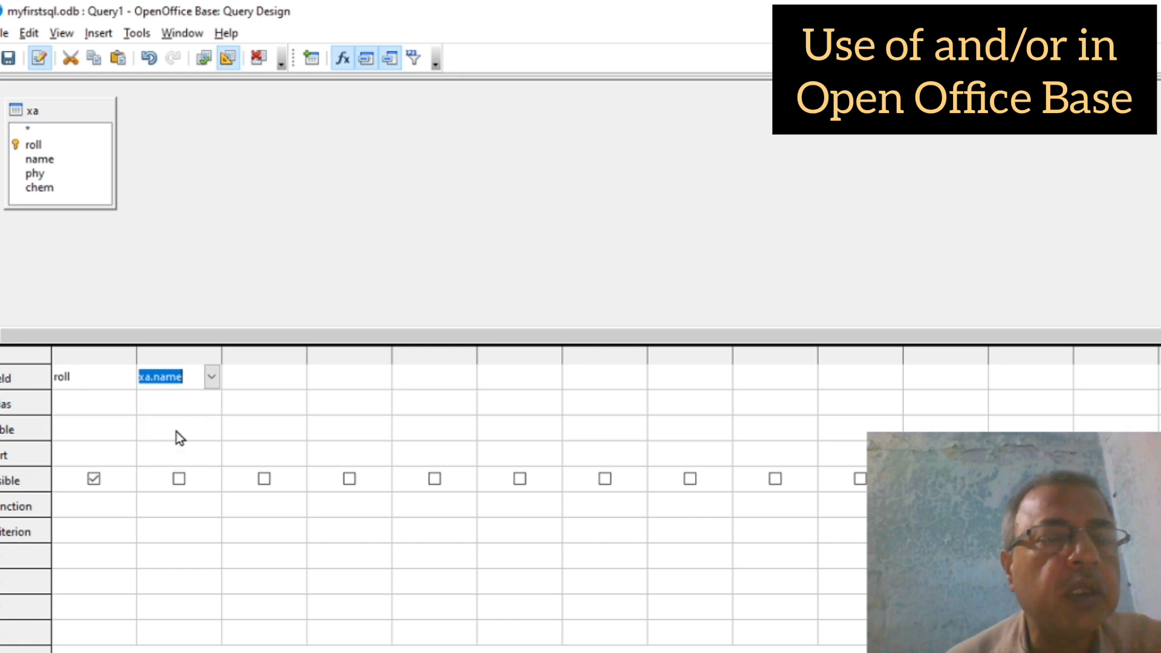
{"action": "left_click", "coordinate": [271, 379]}
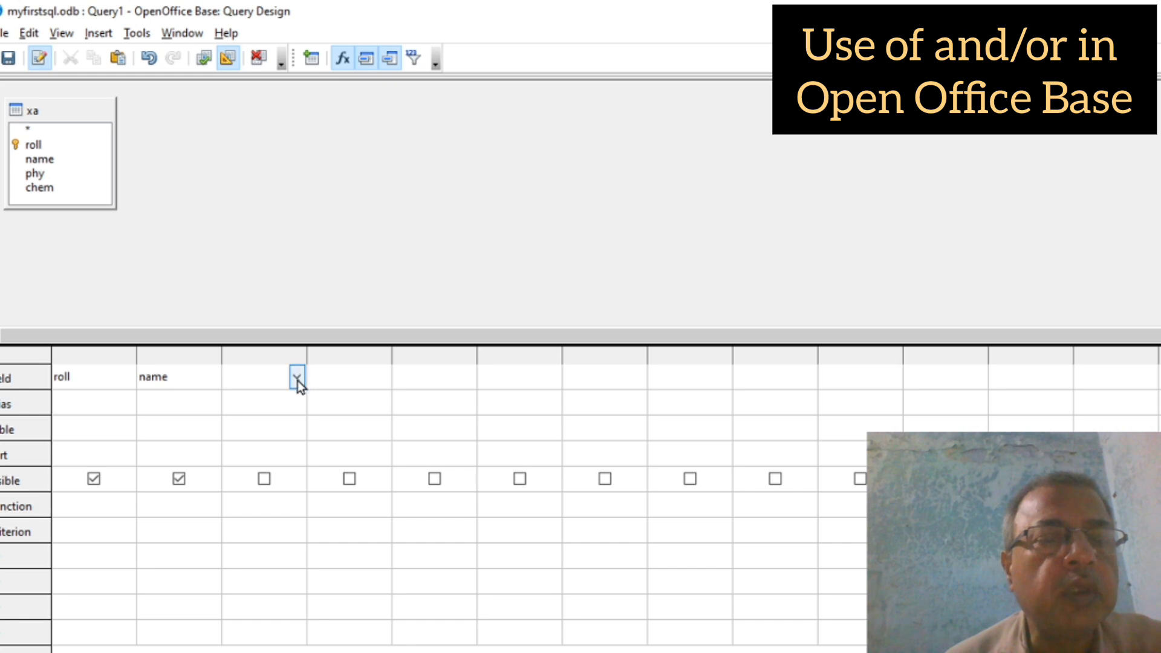
{"action": "left_click", "coordinate": [297, 375]}
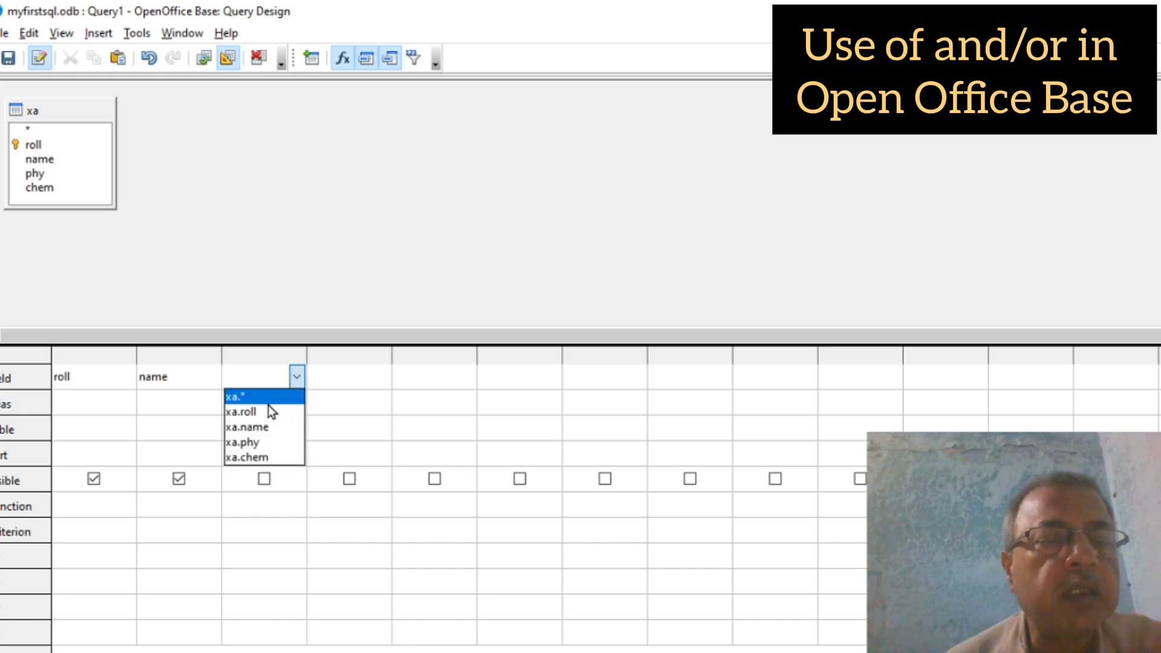
{"action": "left_click", "coordinate": [250, 443]}
{"action": "left_click", "coordinate": [368, 374]}
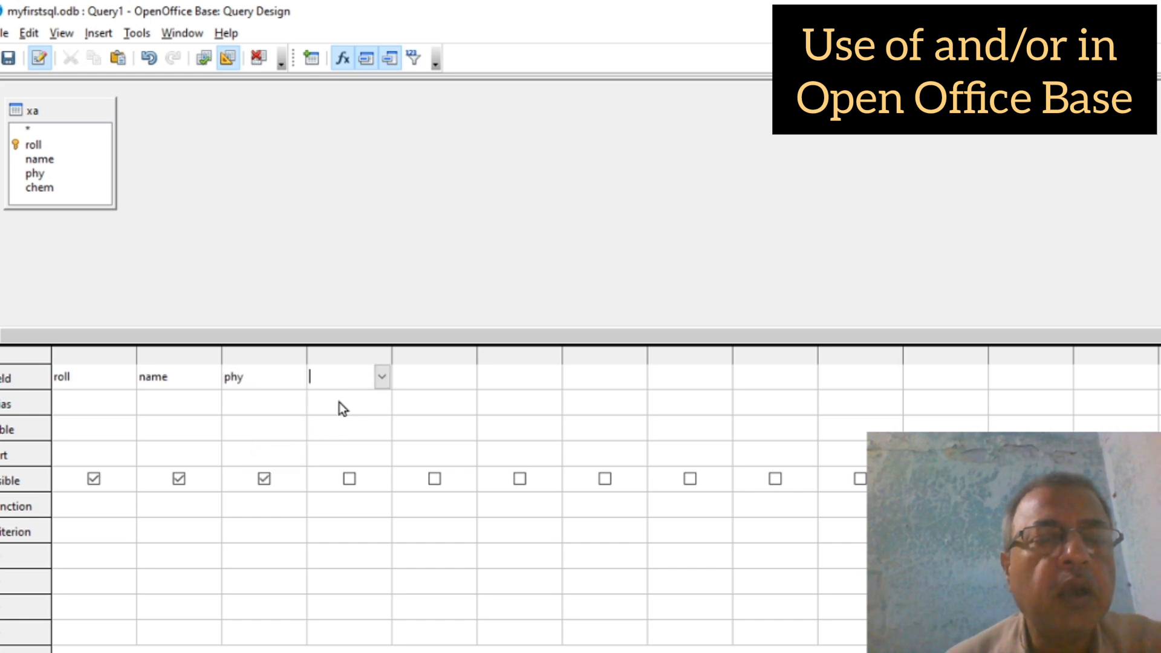
{"action": "left_click", "coordinate": [382, 377]}
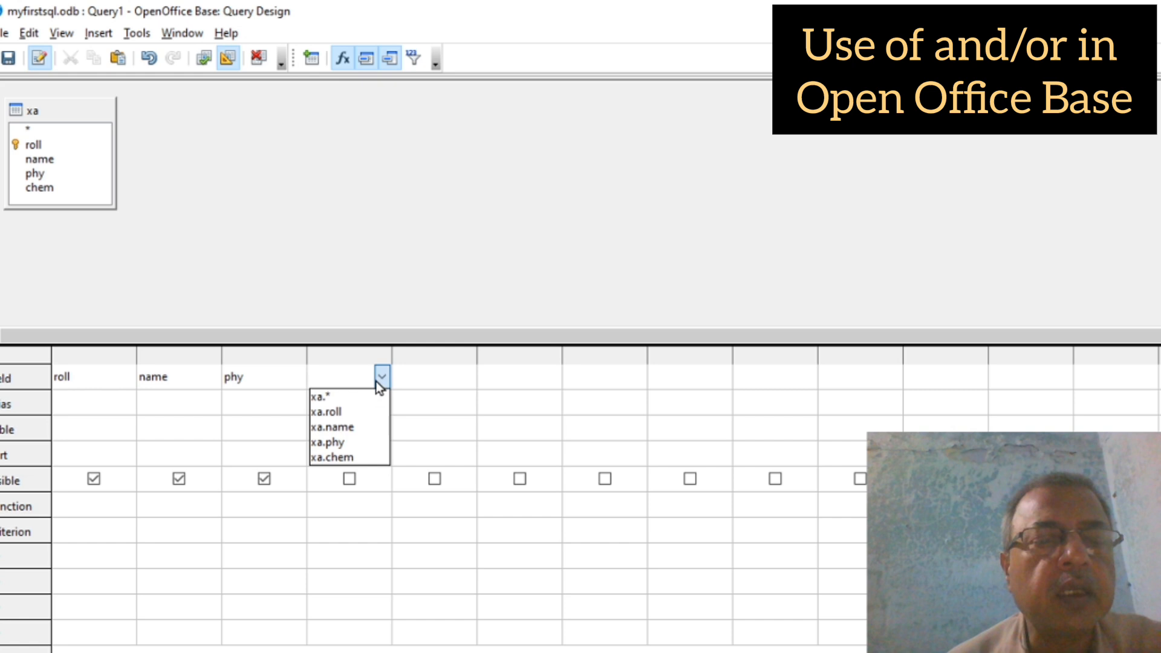
{"action": "left_click", "coordinate": [343, 458]}
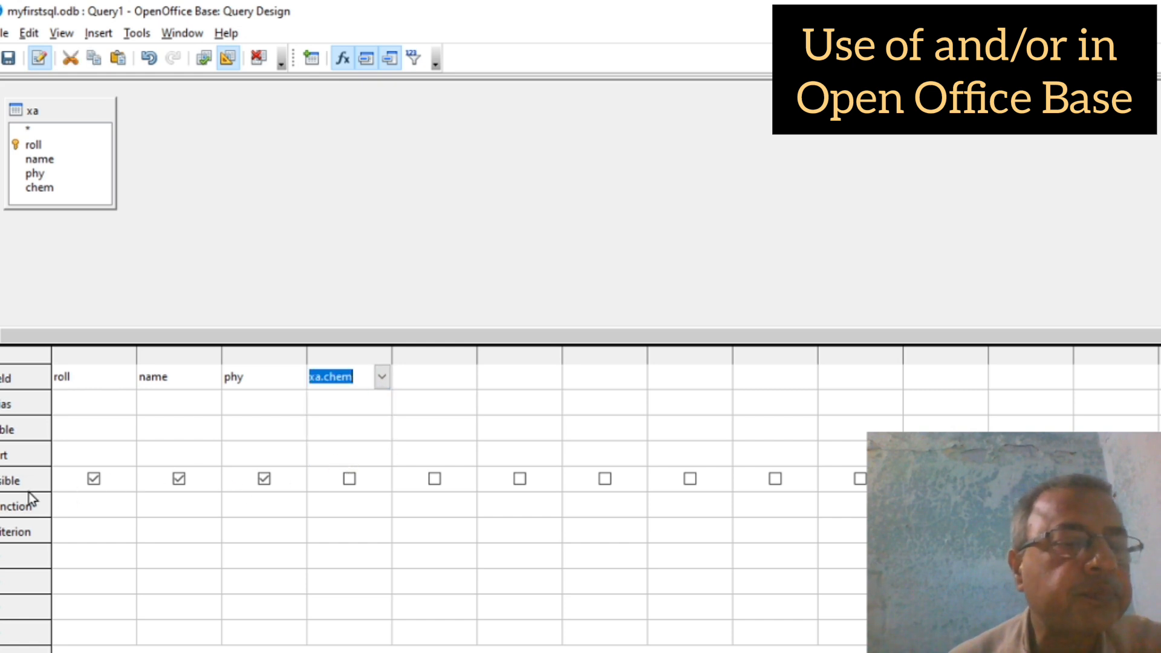
{"action": "left_click", "coordinate": [66, 531]}
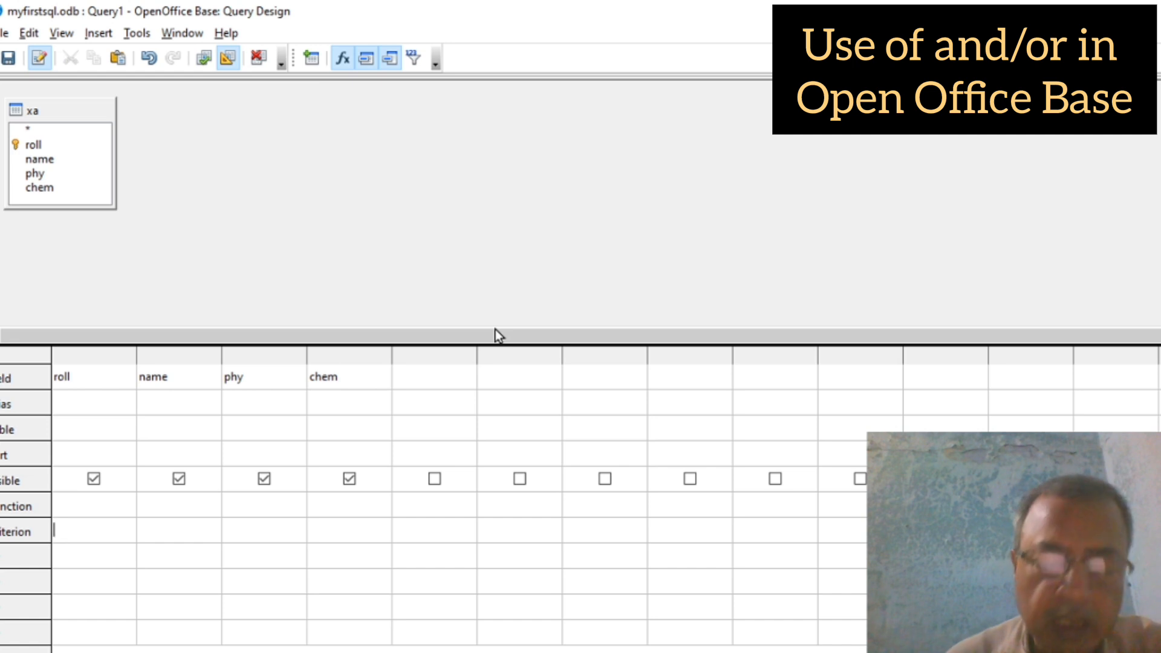
Step: Give the roll column the criterion >2 and <7, then close the query design
{"action": "type", "text": ">"}
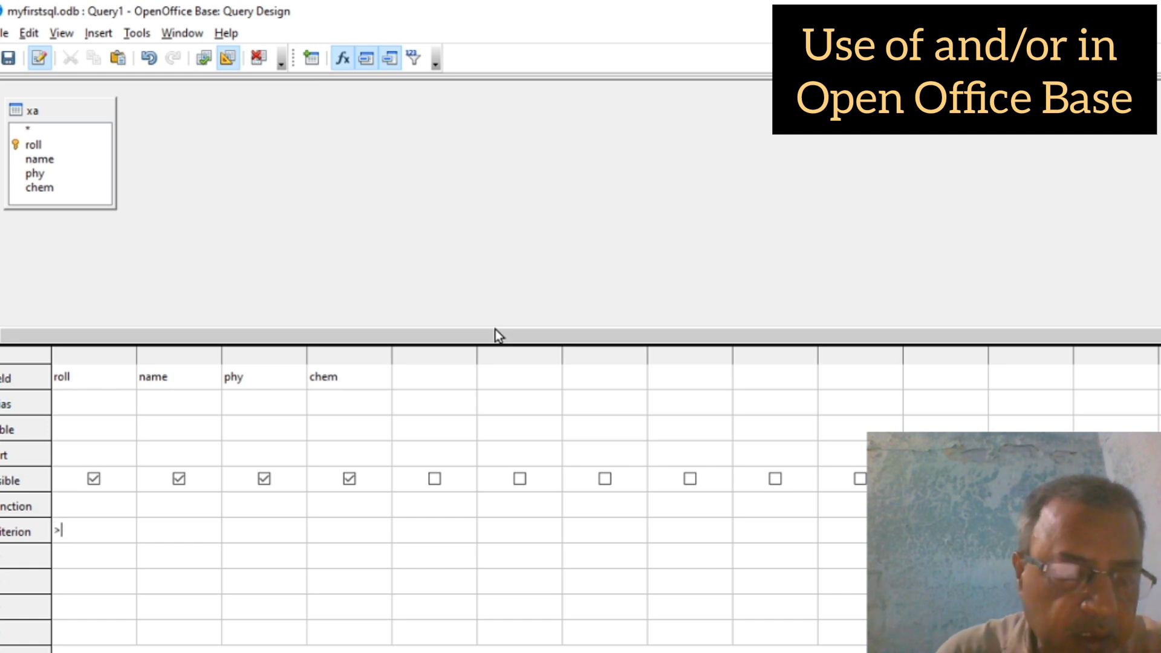
{"action": "type", "text": "2"}
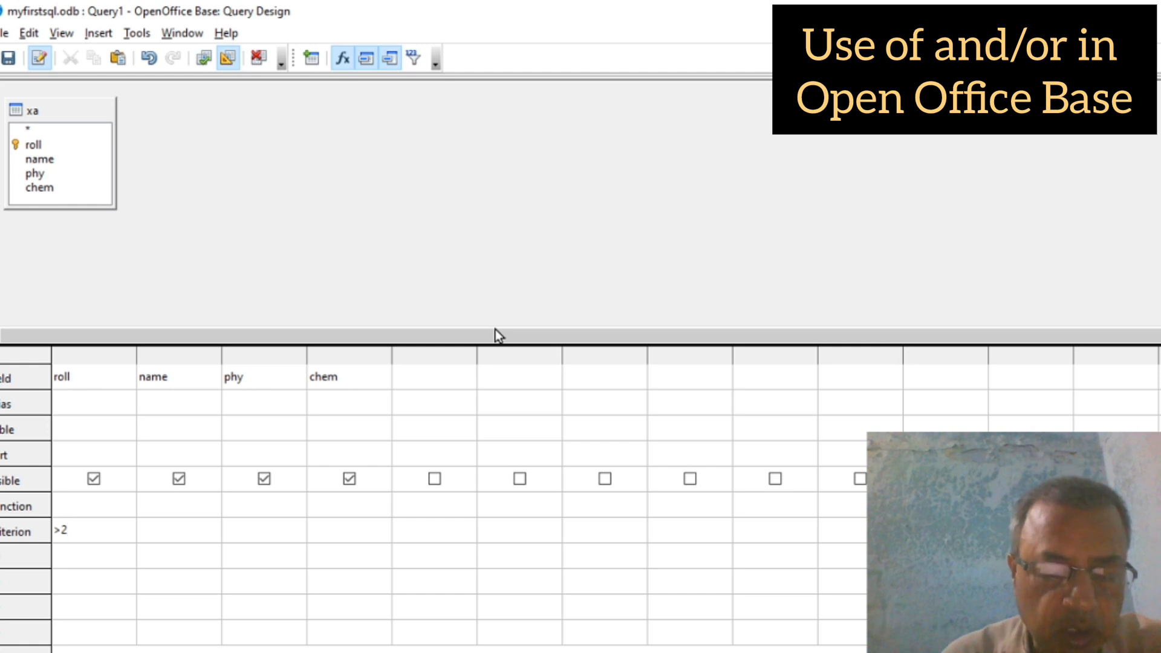
{"action": "type", "text": "and "}
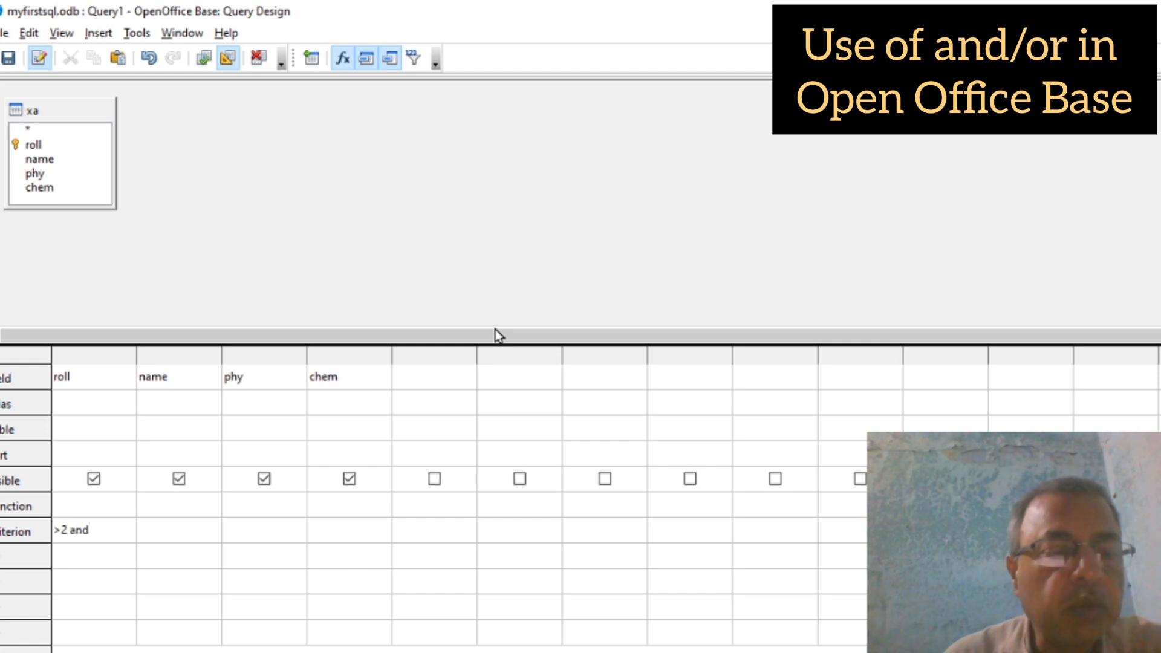
{"action": "type", "text": "<7"}
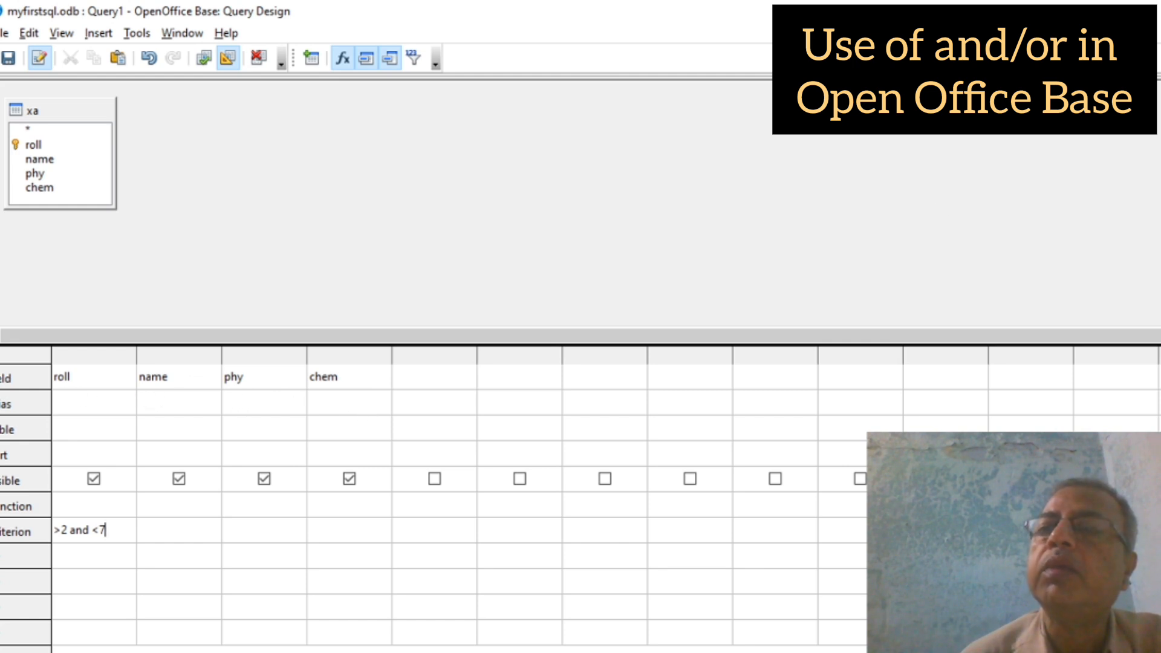
{"action": "key", "text": "alt+F4"}
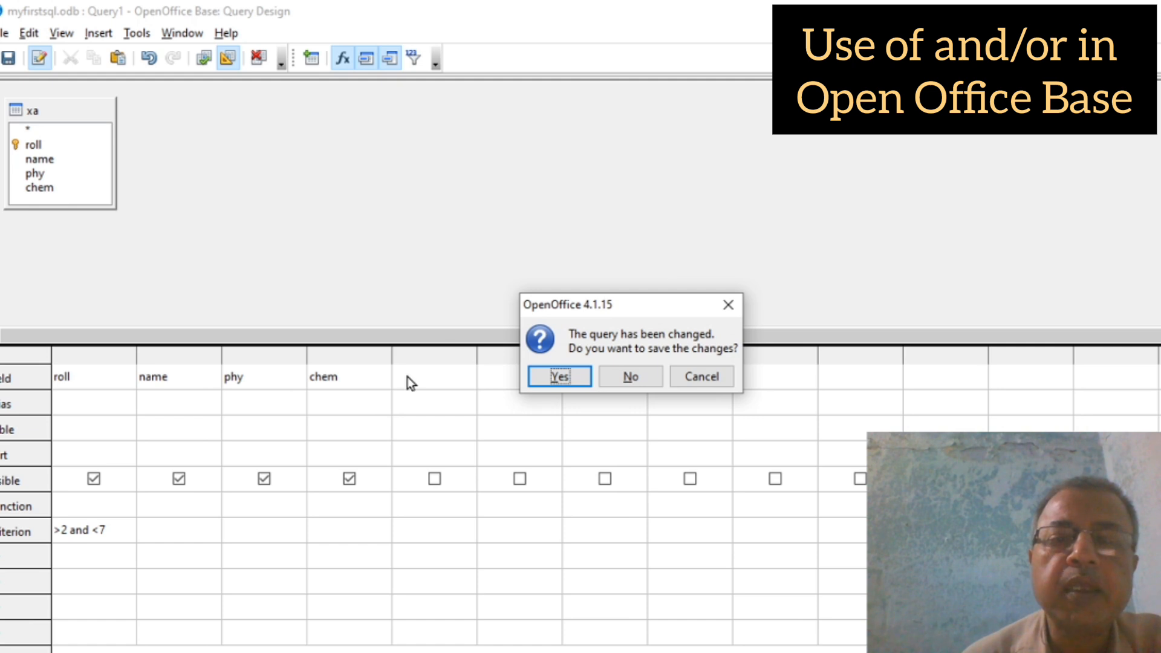
Step: Save the changed query under the name designQ
{"action": "left_click", "coordinate": [560, 376]}
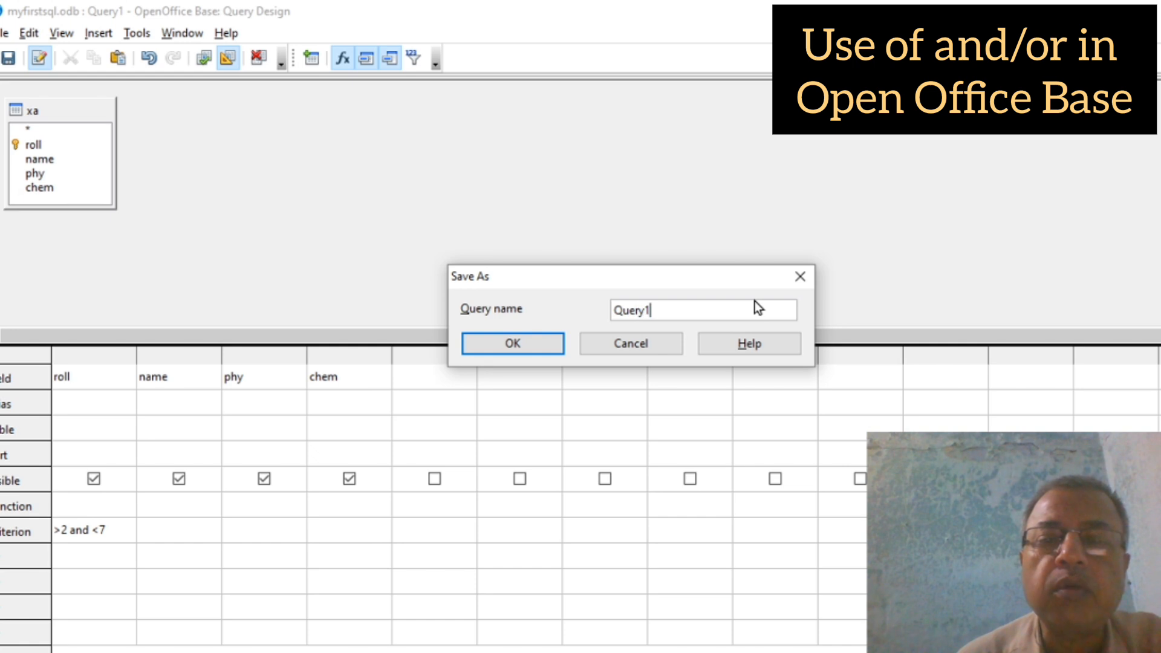
{"action": "key", "text": "BackSpace"}
{"action": "key", "text": "BackSpace"}
{"action": "key", "text": "BackSpace"}
{"action": "key", "text": "BackSpace"}
{"action": "key", "text": "BackSpace"}
{"action": "key", "text": "BackSpace"}
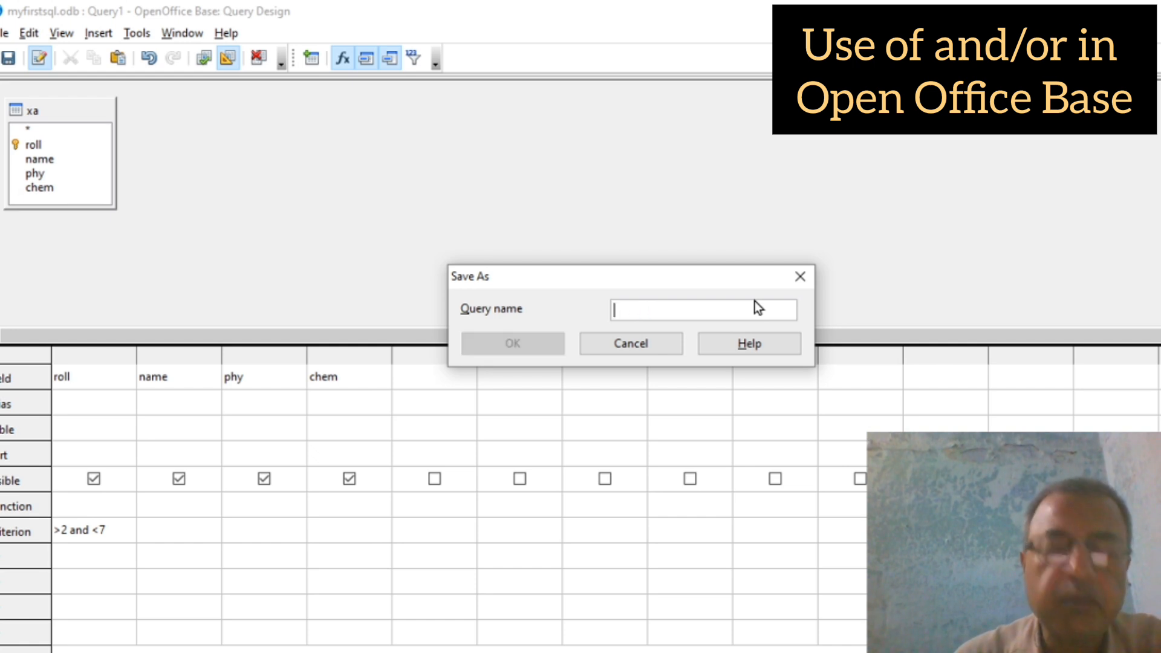
{"action": "type", "text": "desi"}
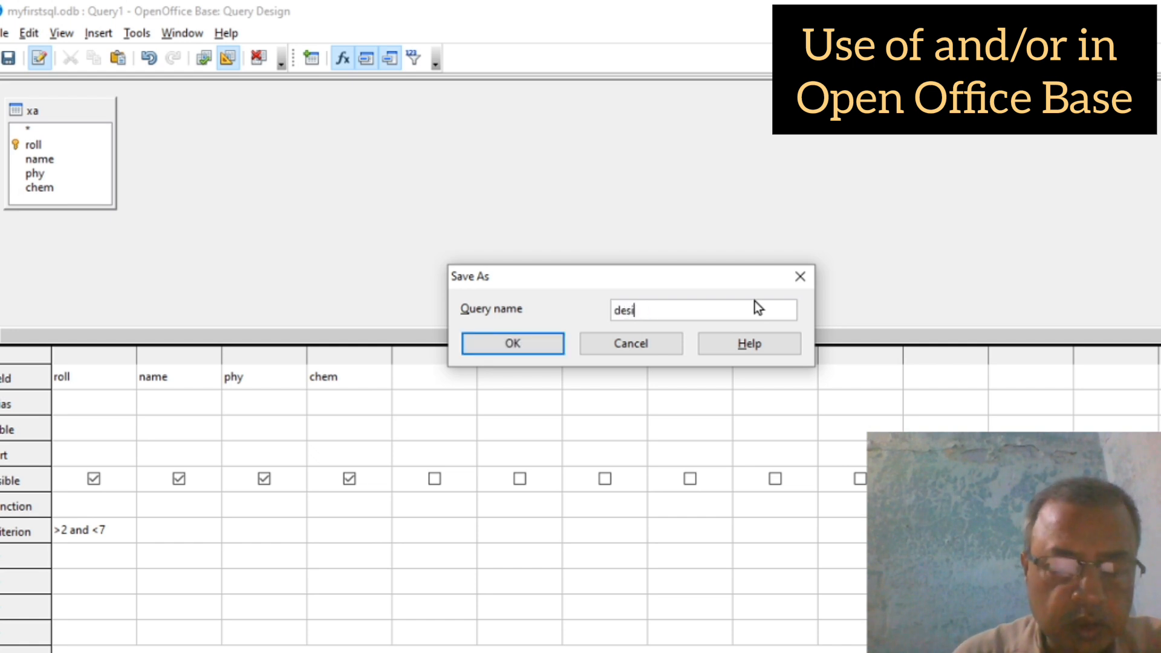
{"action": "type", "text": "gn"}
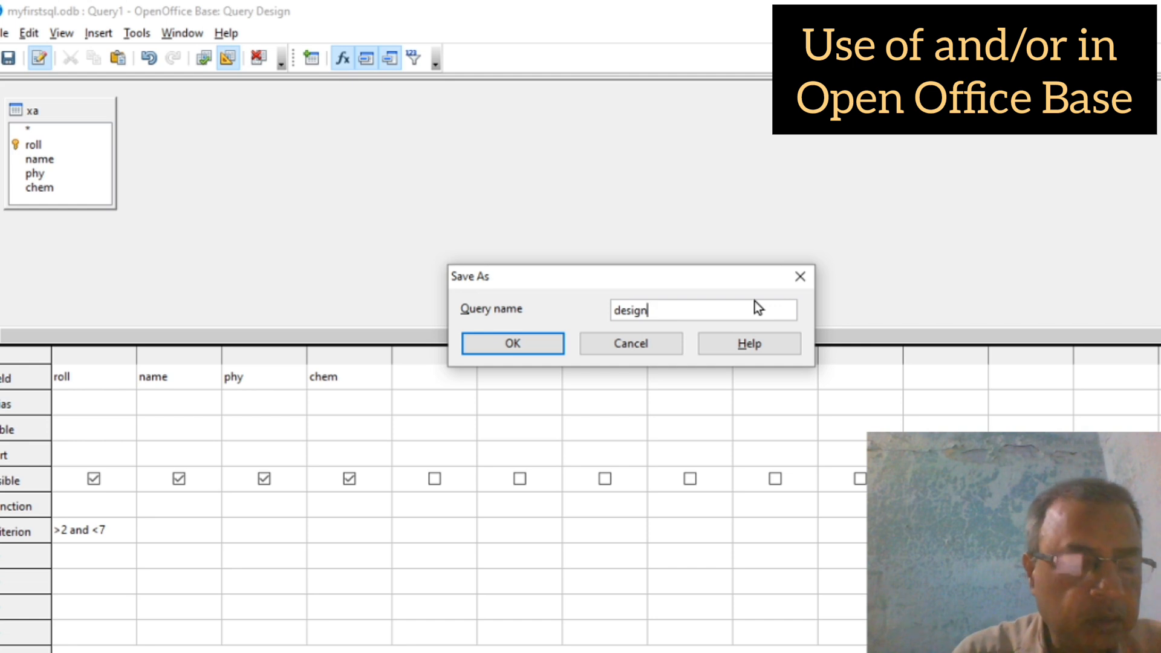
{"action": "type", "text": "Q"}
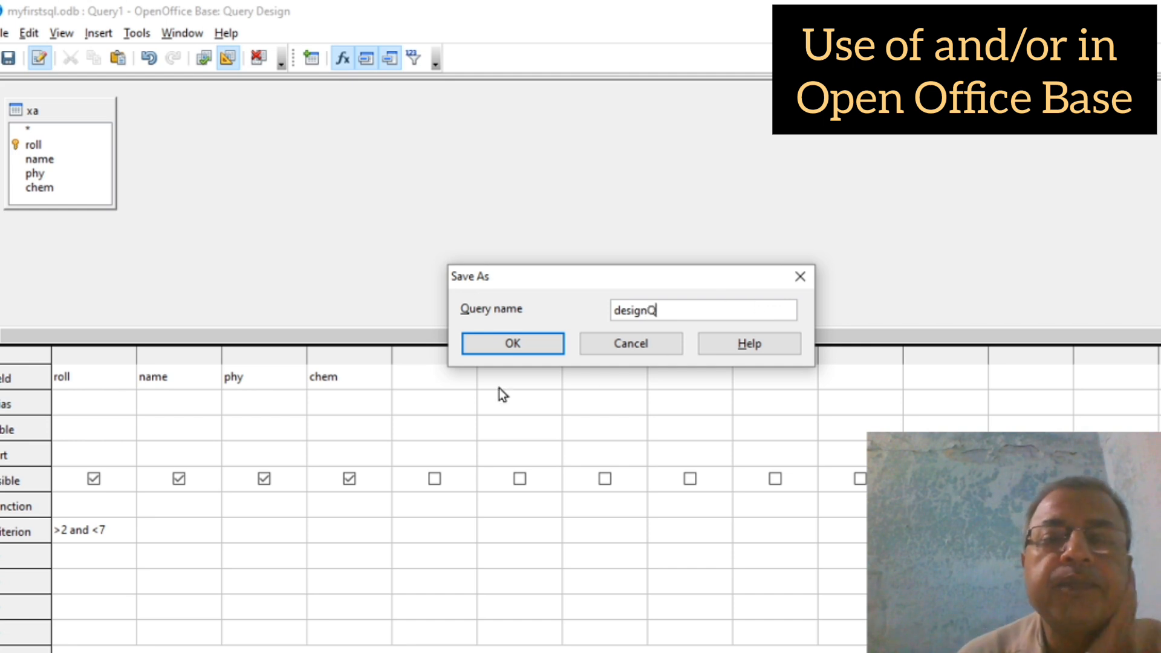
{"action": "left_click", "coordinate": [513, 347]}
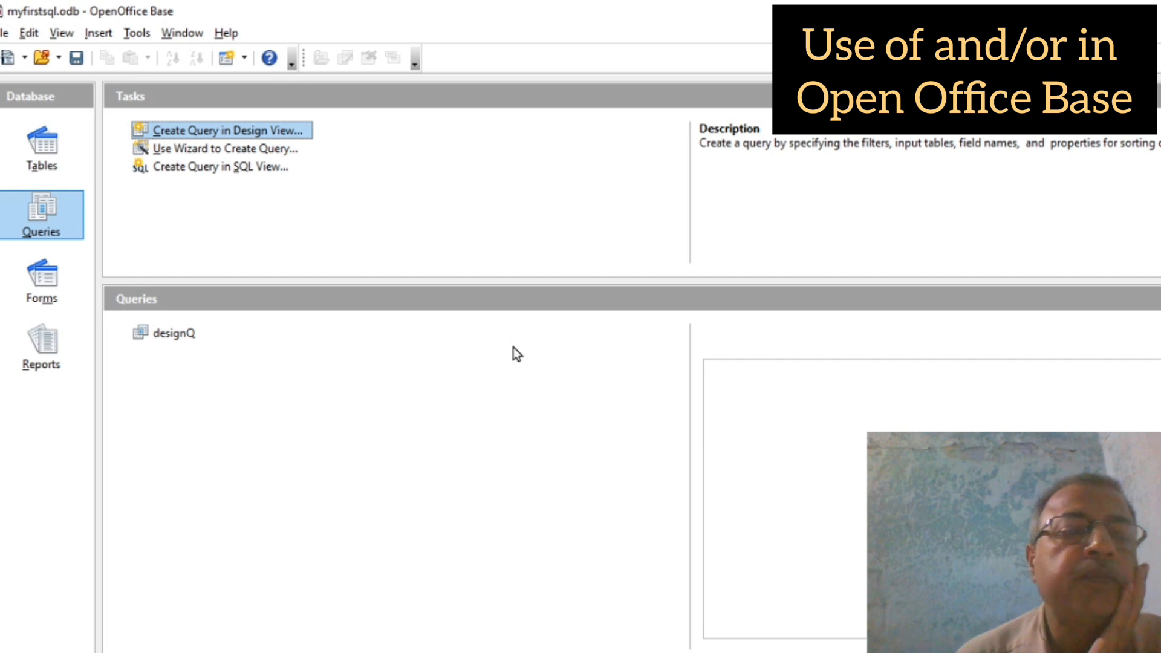
{"action": "double_click", "coordinate": [165, 334]}
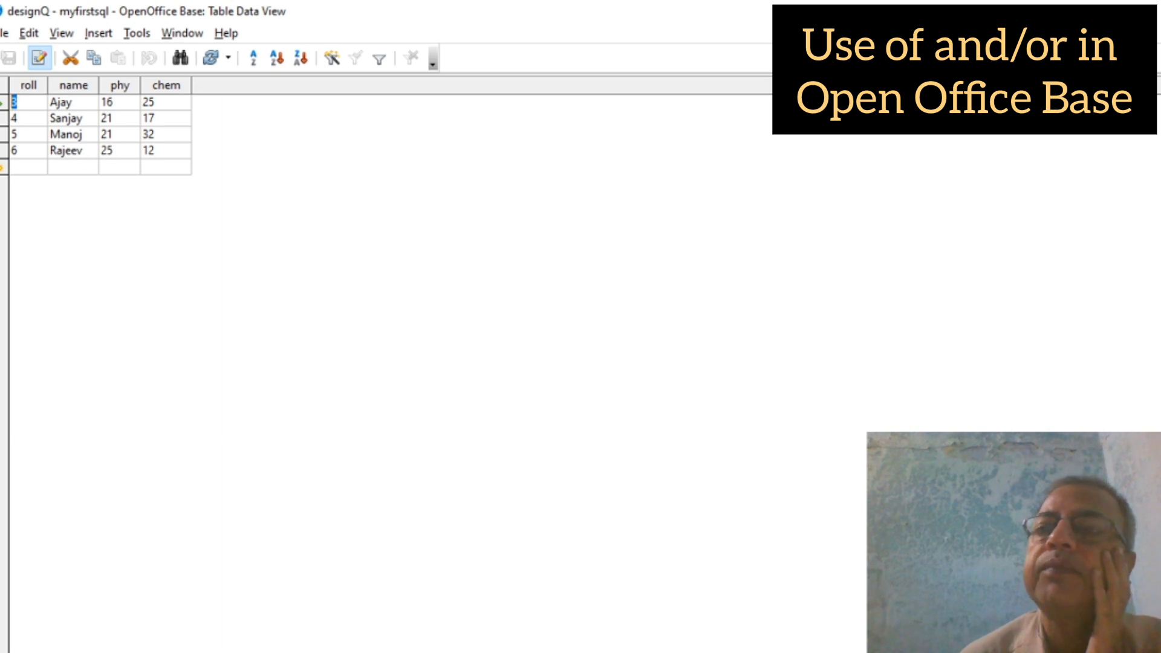
{"action": "left_click", "coordinate": [1142, 11]}
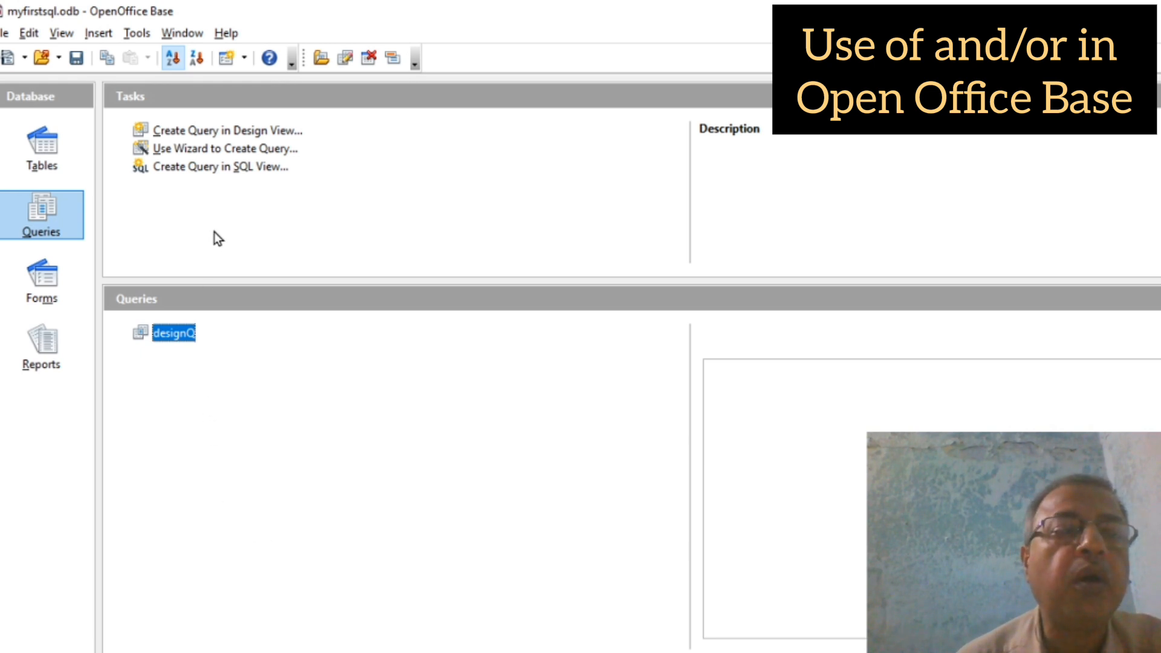
Step: Start the Query Wizard on table xa with all four of its fields selected
{"action": "left_click", "coordinate": [200, 149]}
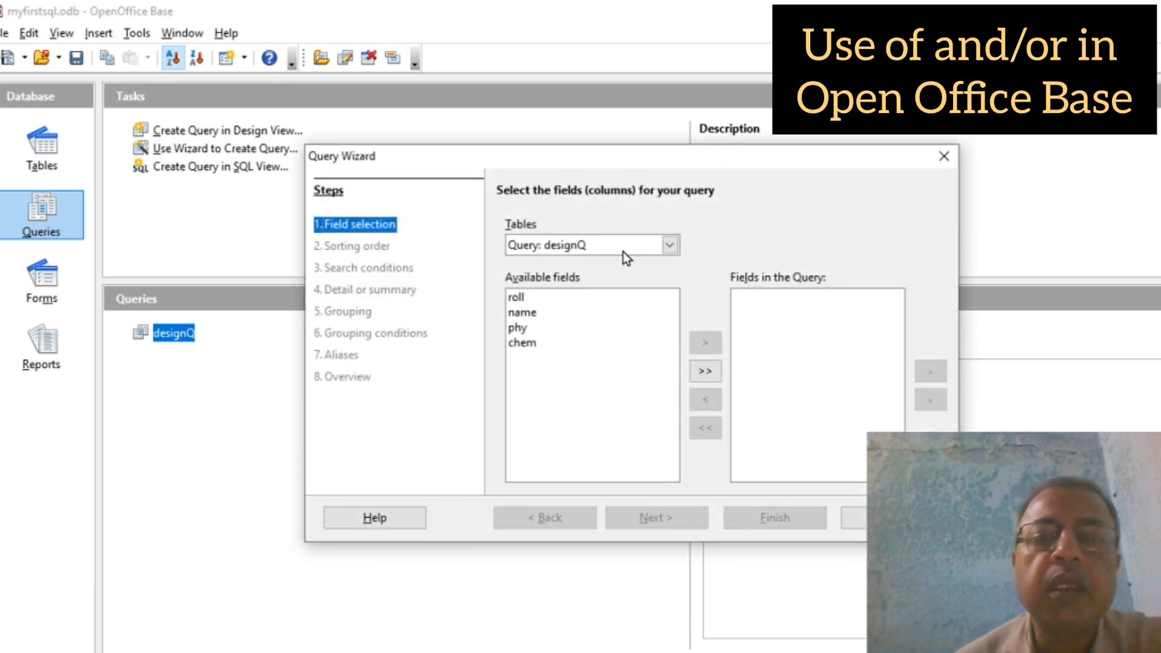
{"action": "left_click", "coordinate": [667, 245]}
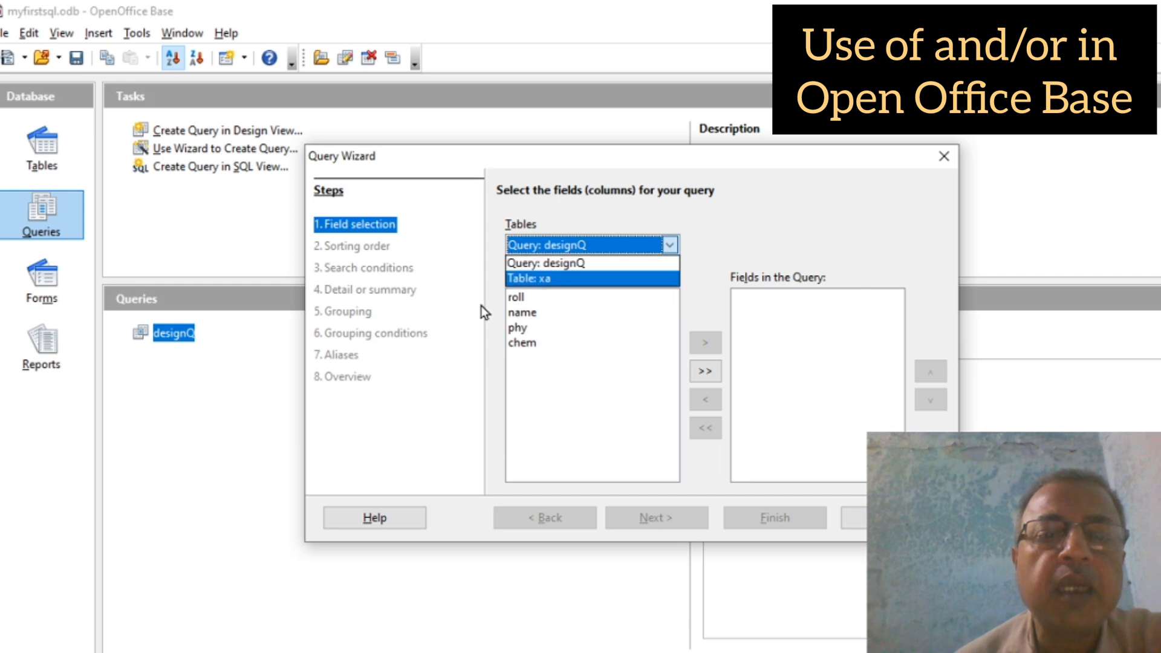
{"action": "left_click", "coordinate": [532, 279]}
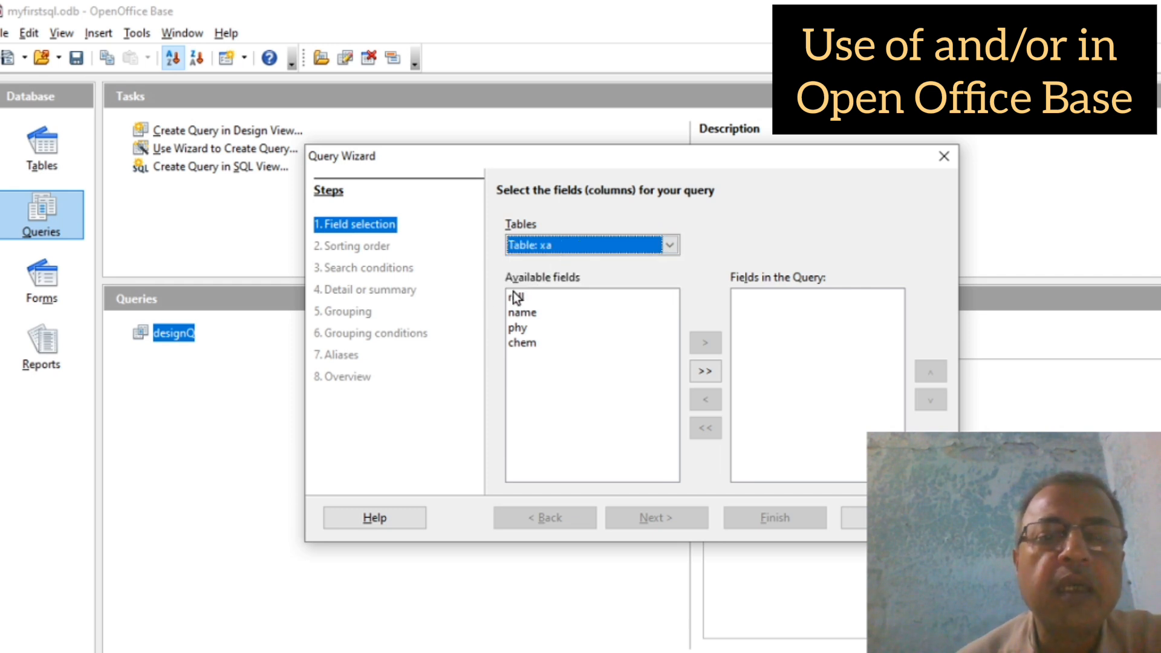
{"action": "left_click", "coordinate": [706, 371]}
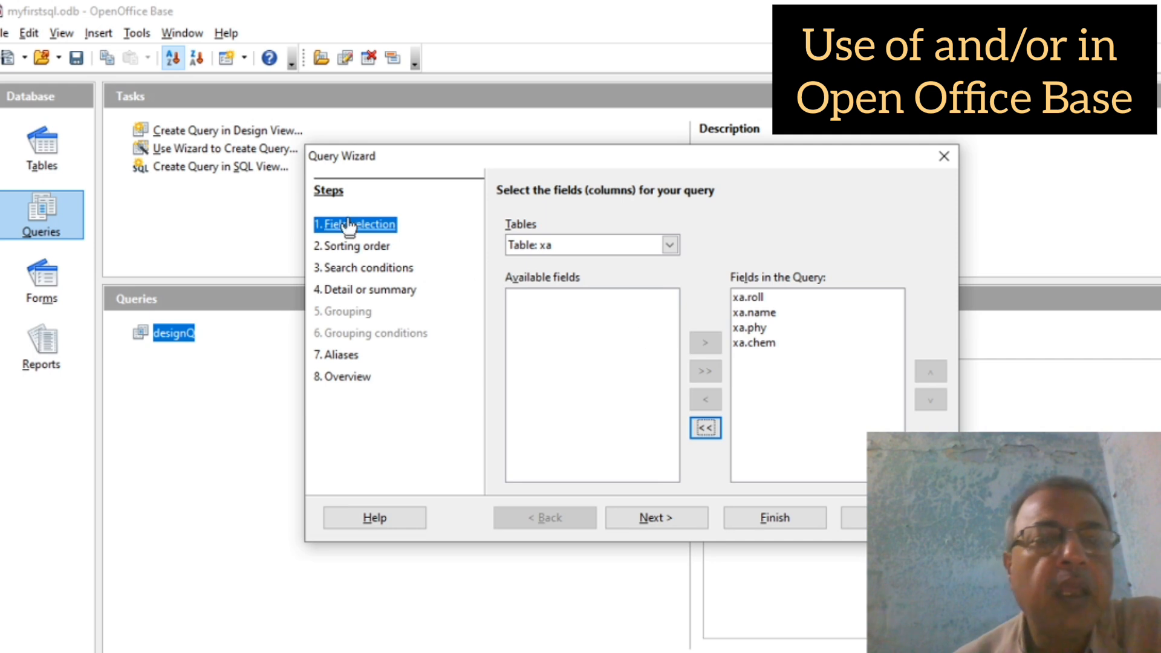
Step: Add the first search condition: xa.roll is greater than 2
{"action": "left_click", "coordinate": [358, 274]}
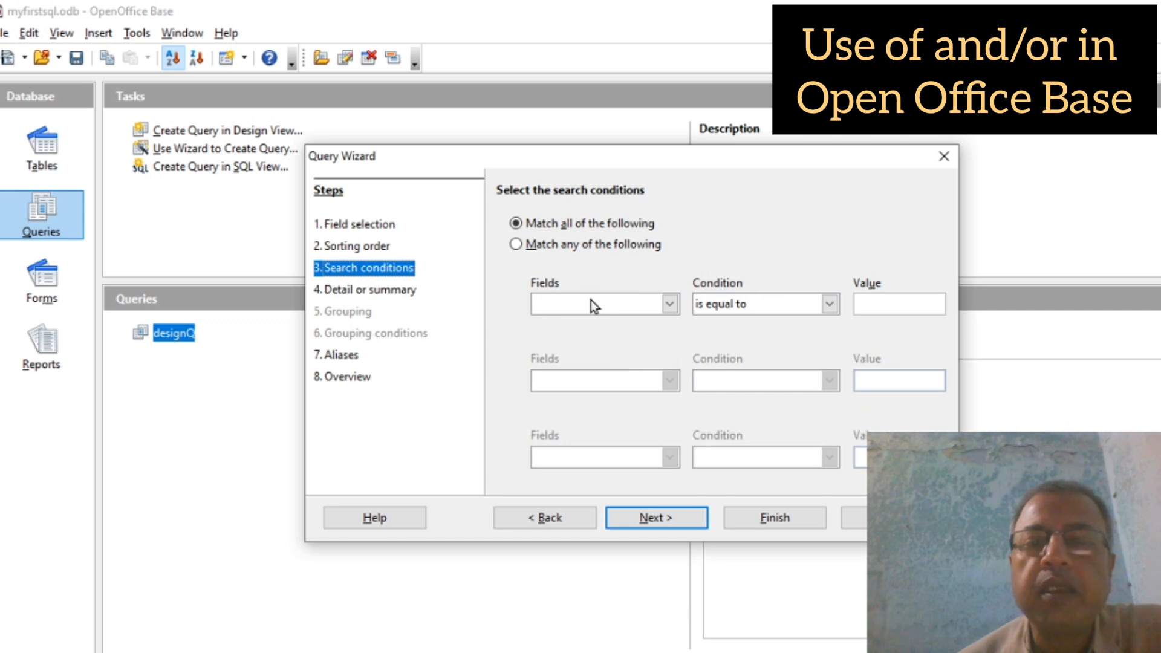
{"action": "left_click", "coordinate": [563, 307]}
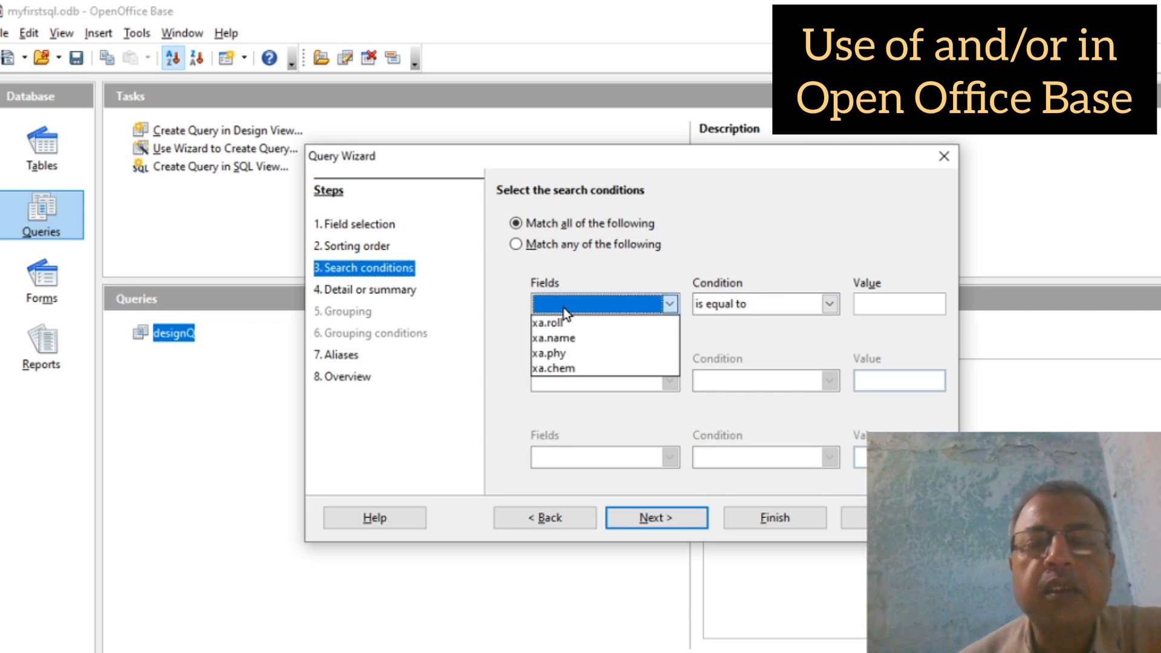
{"action": "left_click", "coordinate": [559, 325]}
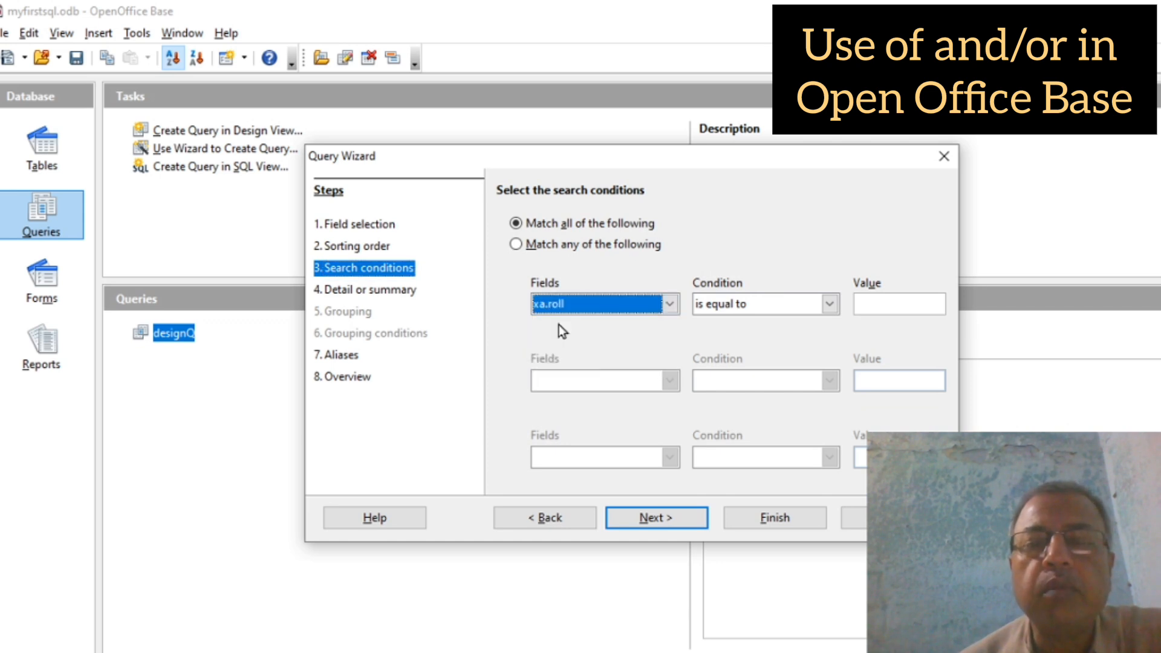
{"action": "left_click", "coordinate": [829, 304]}
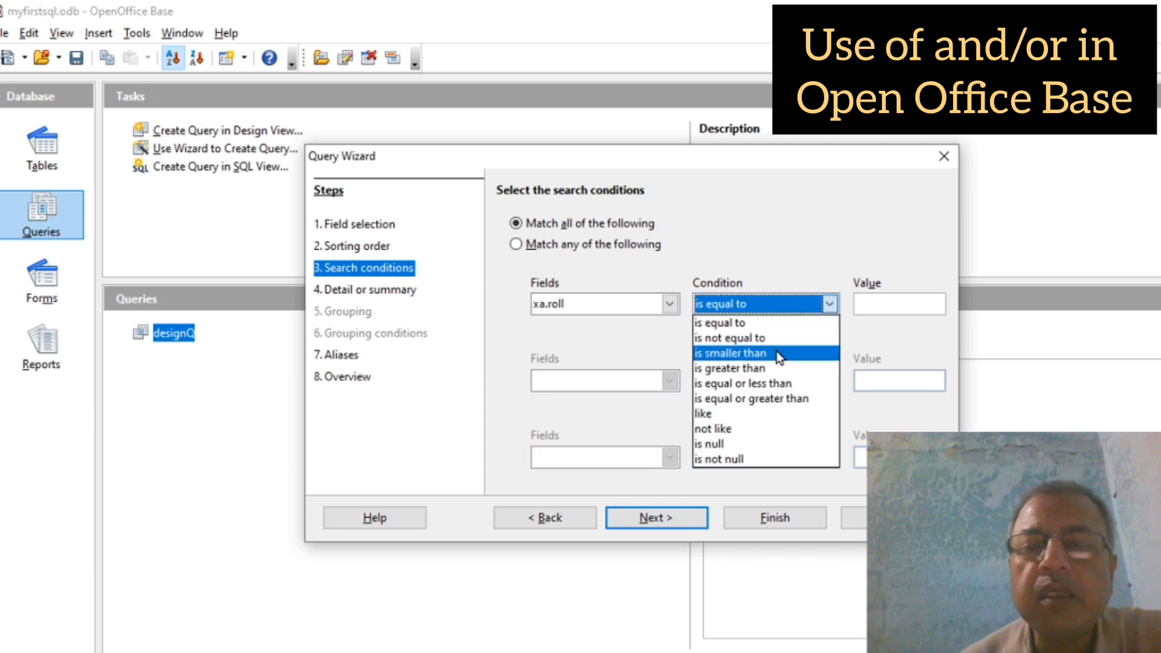
{"action": "left_click", "coordinate": [760, 369]}
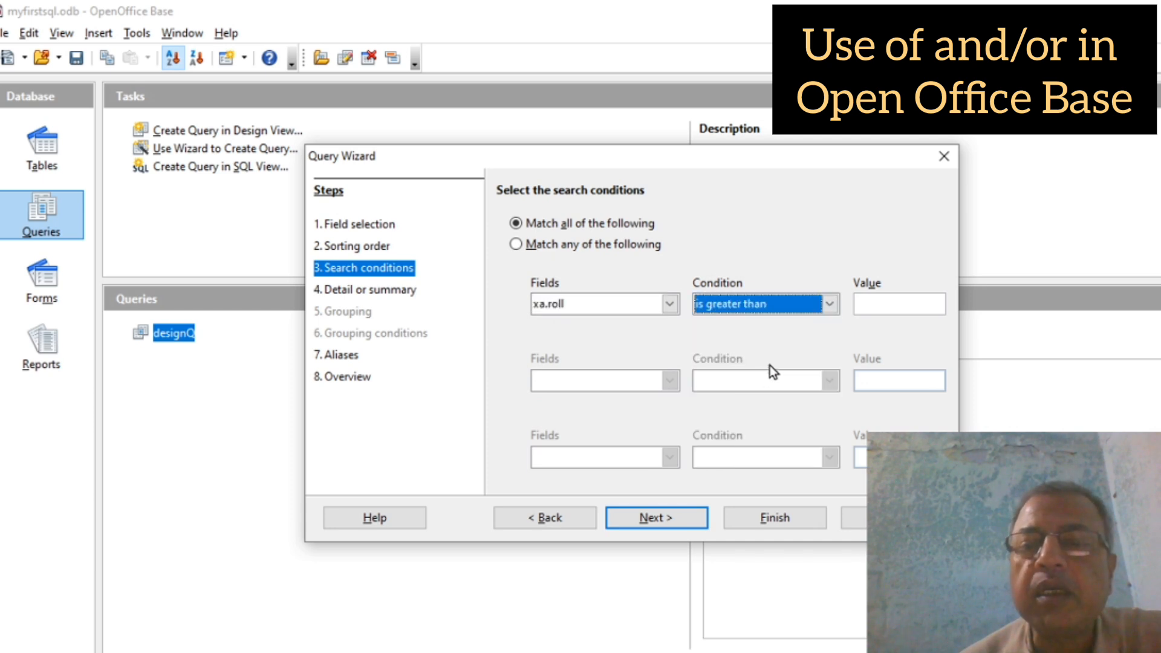
{"action": "left_click", "coordinate": [876, 309]}
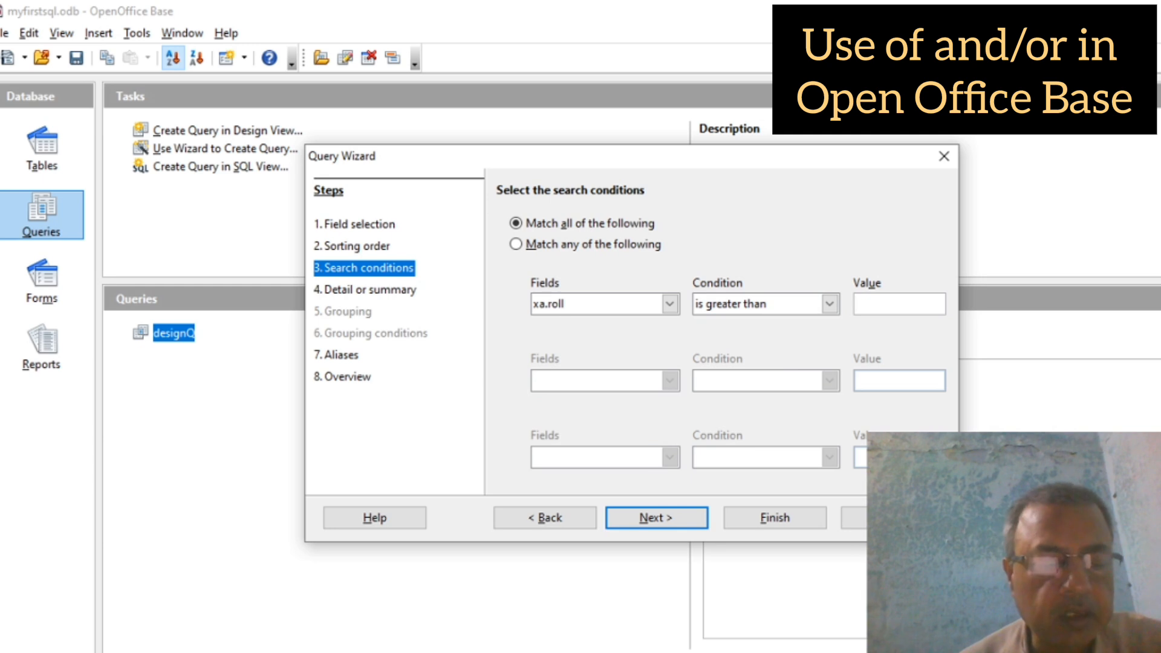
{"action": "type", "text": "2"}
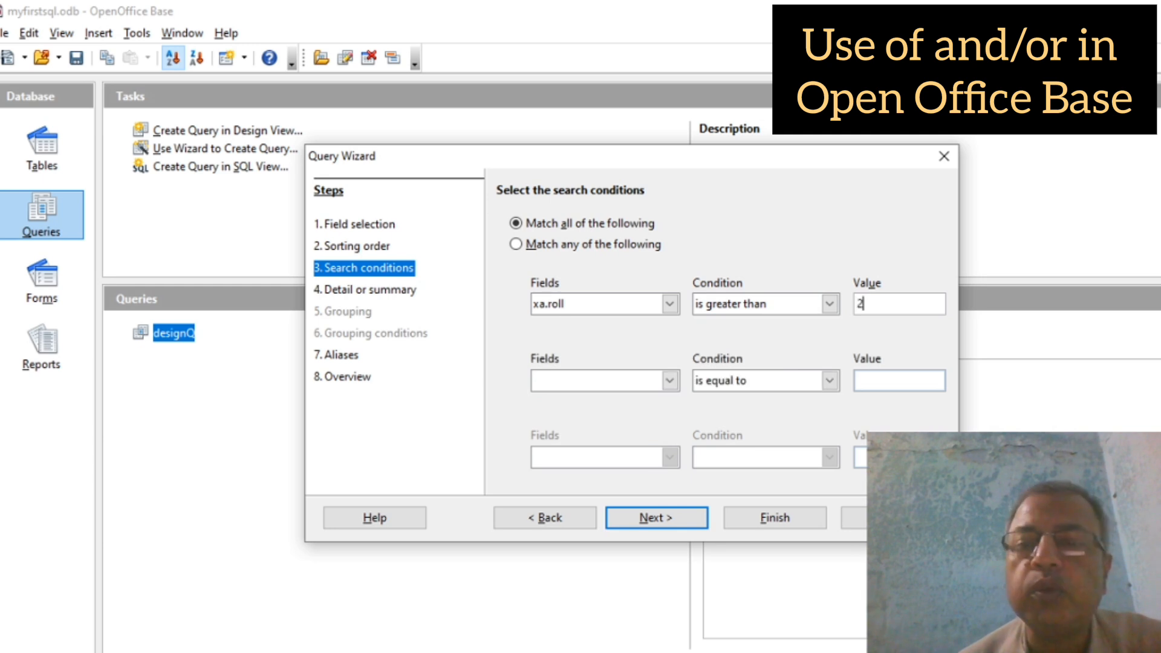
Step: Add the second search condition: xa.roll is smaller than 7
{"action": "left_click", "coordinate": [554, 381]}
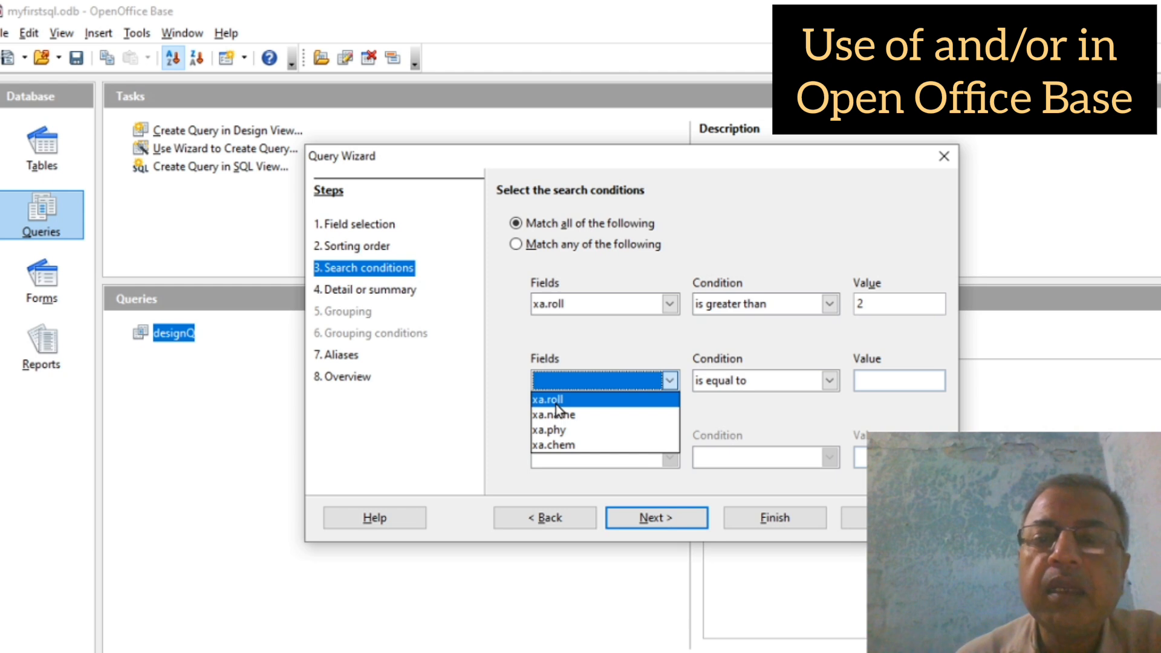
{"action": "left_click", "coordinate": [556, 400]}
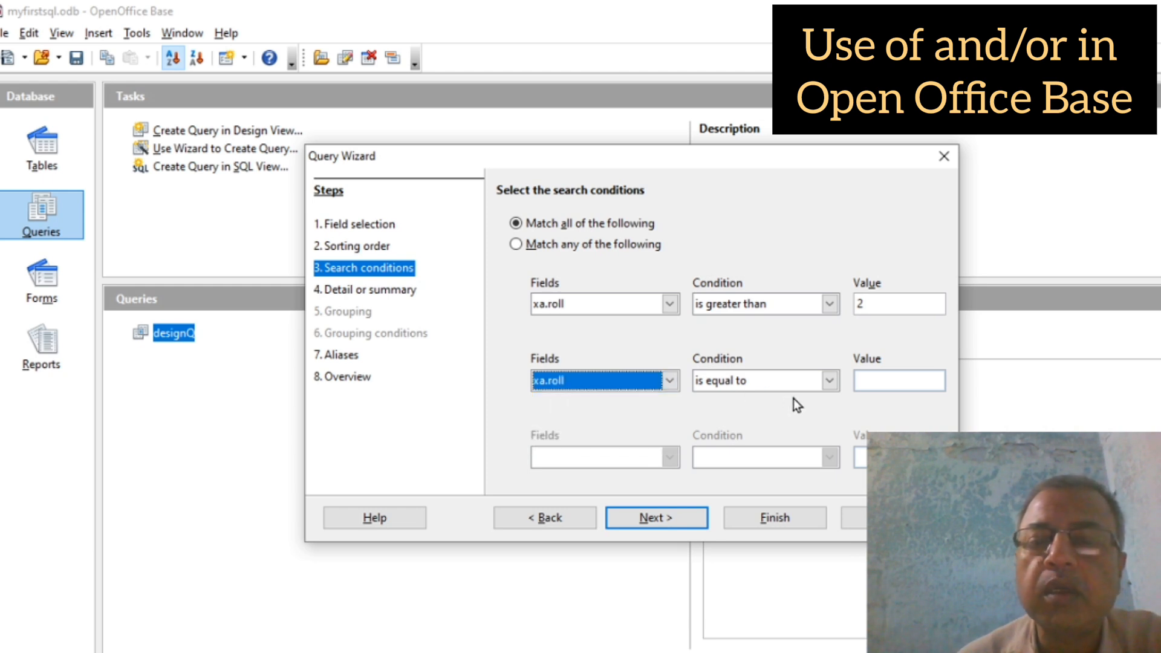
{"action": "left_click", "coordinate": [829, 384]}
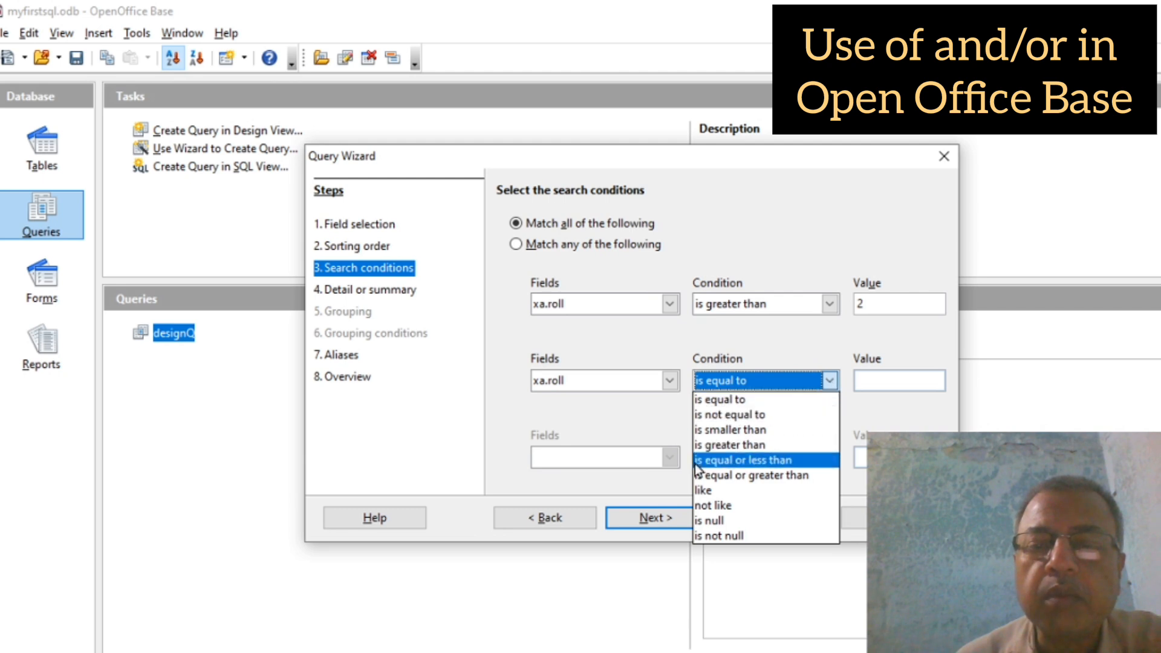
{"action": "left_click", "coordinate": [738, 434]}
{"action": "left_click", "coordinate": [881, 383]}
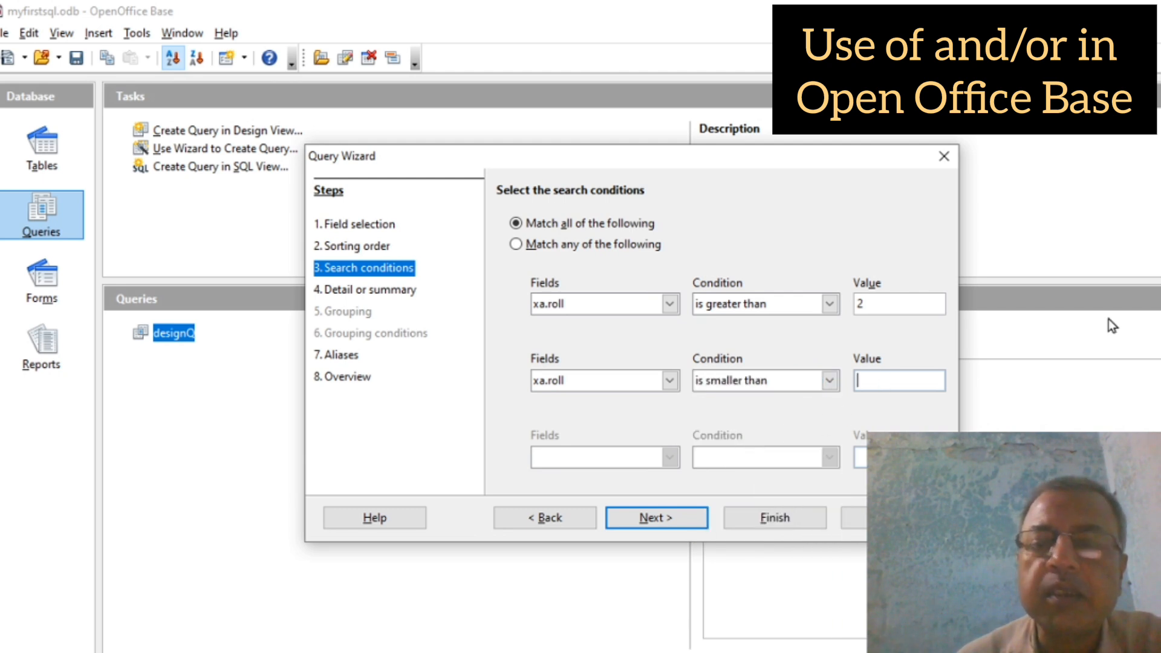
{"action": "type", "text": "7"}
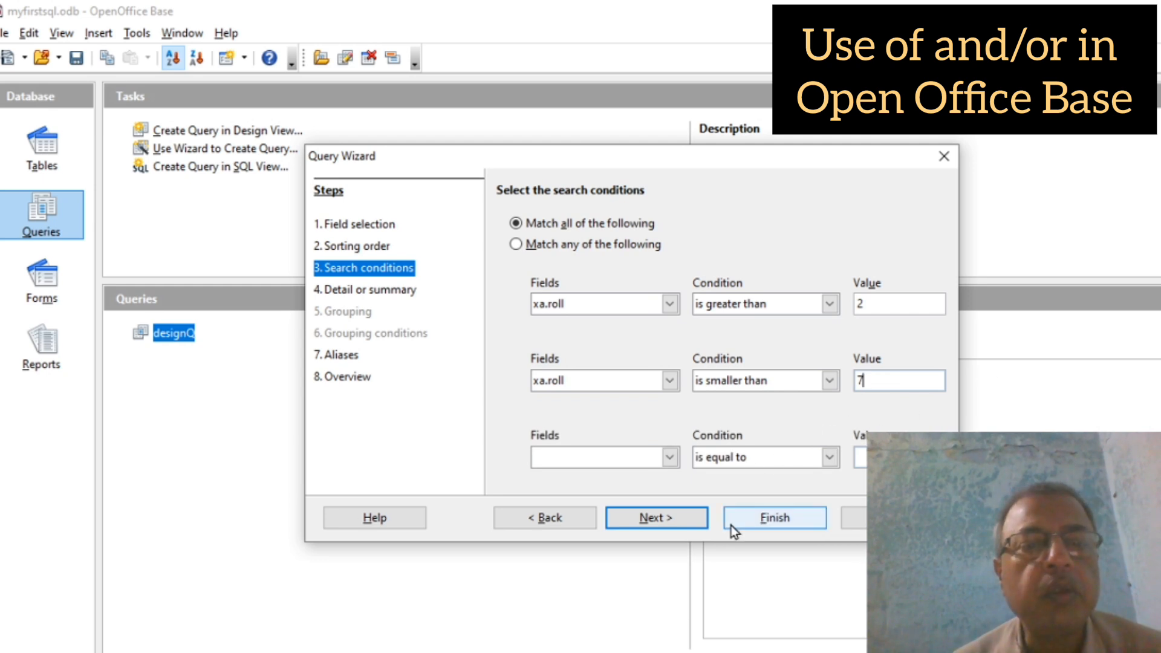
Step: Finish the wizard so the query is saved as Query_xa, and close its results
{"action": "left_click", "coordinate": [771, 518]}
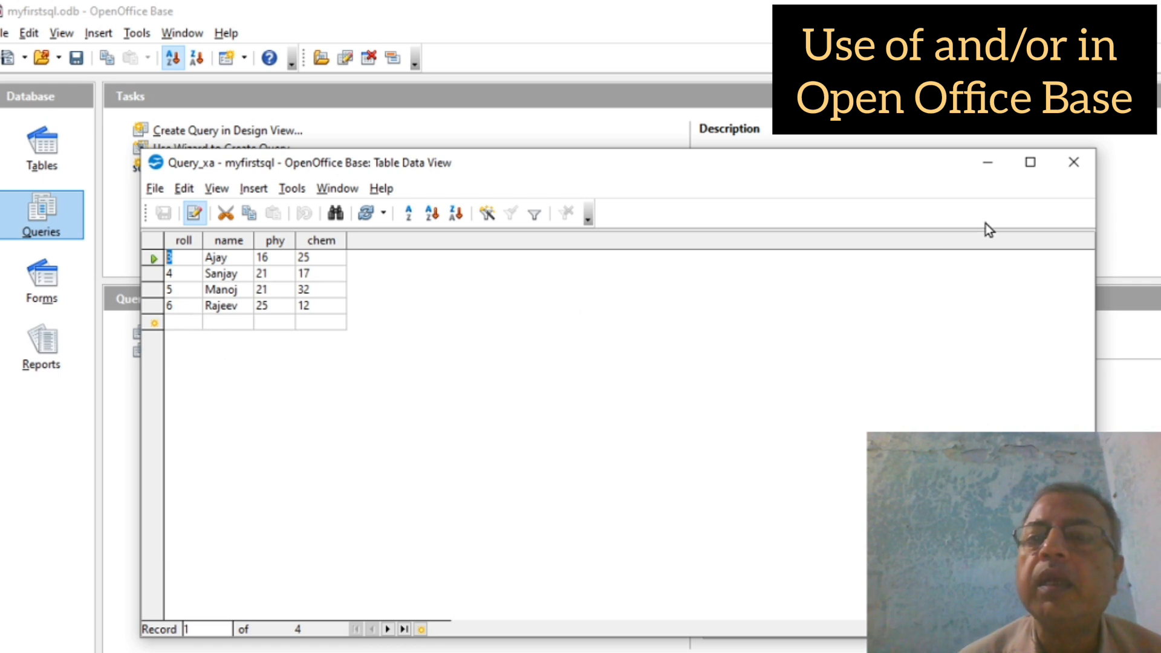
{"action": "left_click", "coordinate": [1069, 171]}
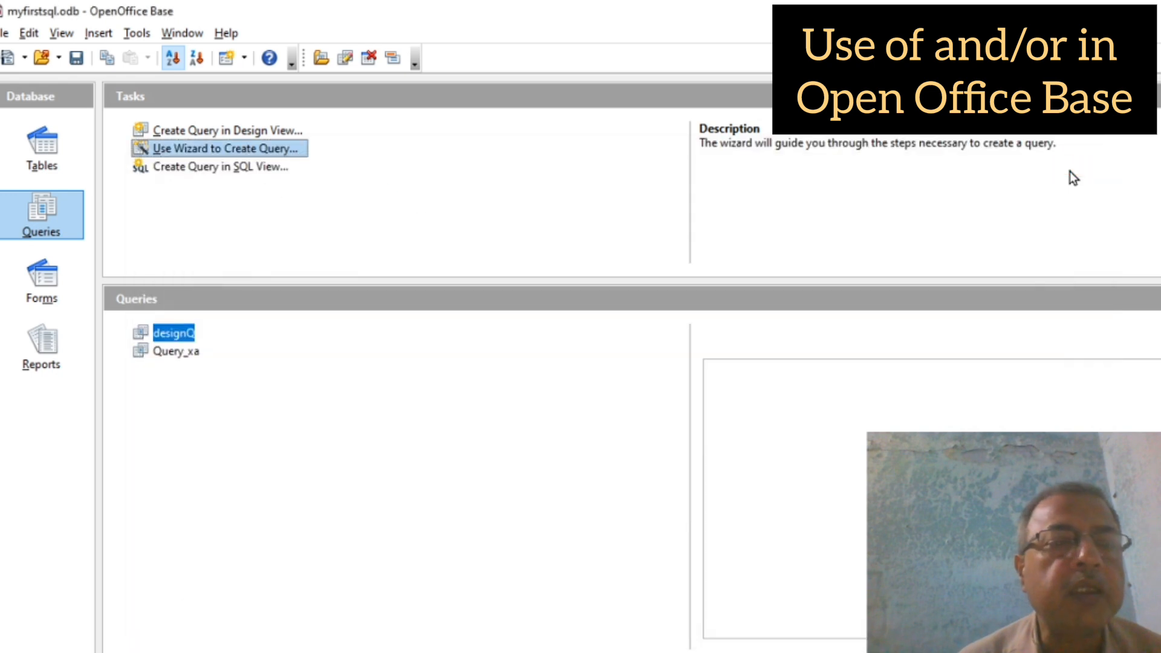
{"action": "left_click", "coordinate": [171, 352]}
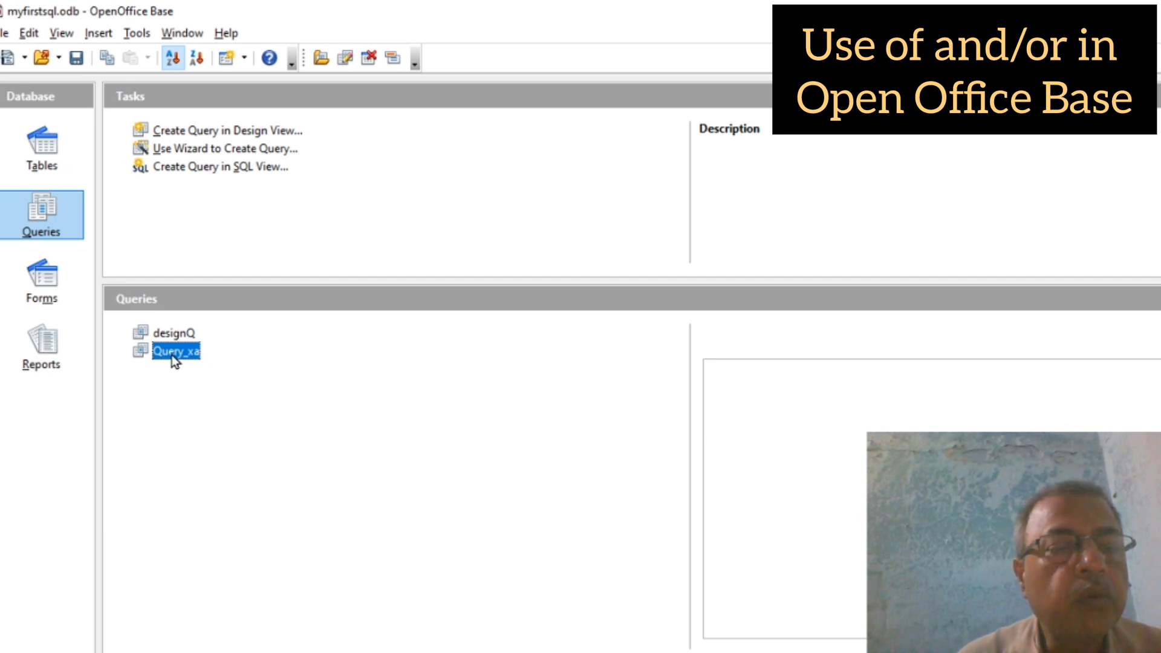
Step: Rename the Query_xa query to wizardQ
{"action": "right_click", "coordinate": [172, 352]}
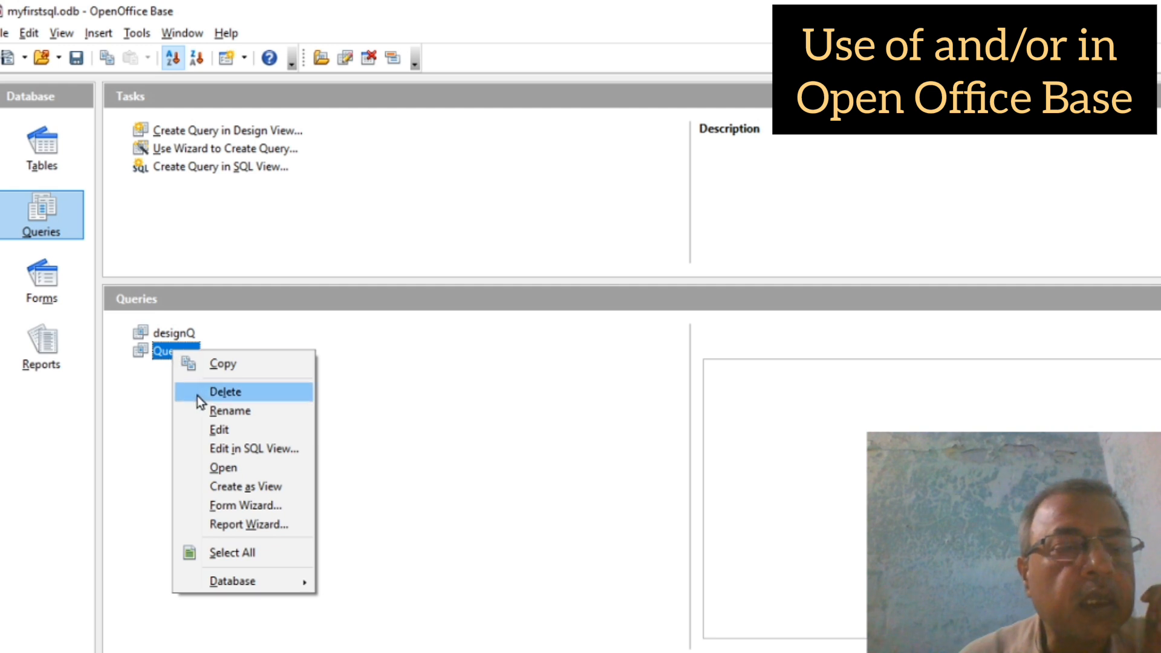
{"action": "left_click", "coordinate": [230, 415]}
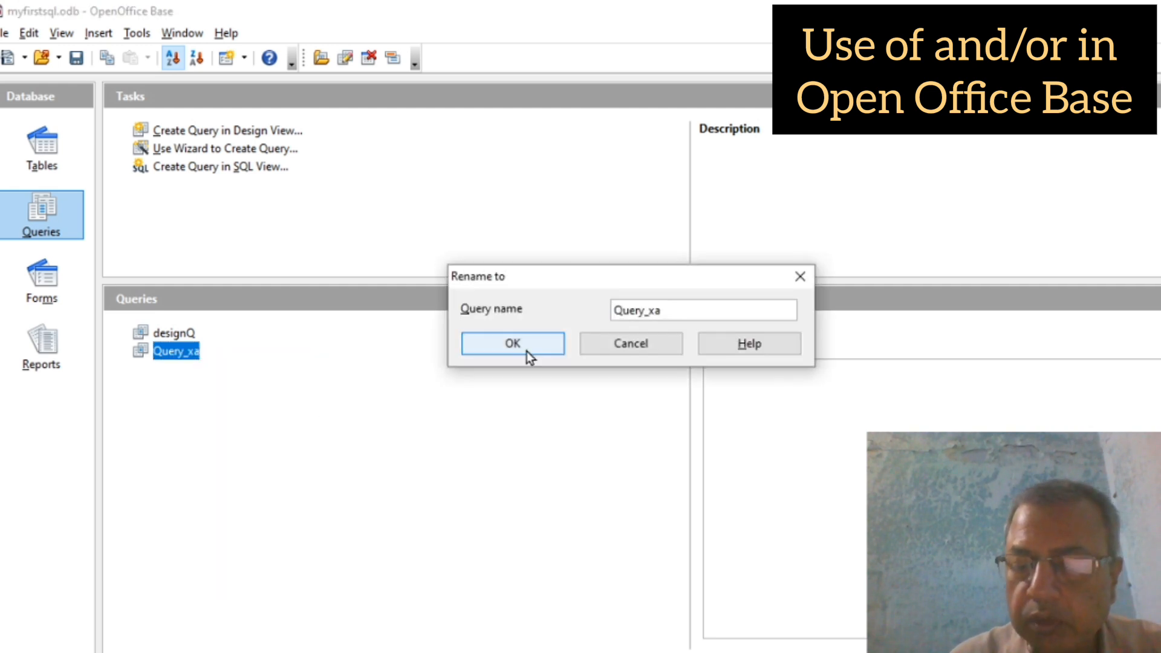
{"action": "key", "text": "Delete"}
{"action": "key", "text": "Delete"}
{"action": "key", "text": "Delete"}
{"action": "key", "text": "Delete"}
{"action": "key", "text": "Delete"}
{"action": "key", "text": "Delete"}
{"action": "key", "text": "Delete"}
{"action": "key", "text": "Delete"}
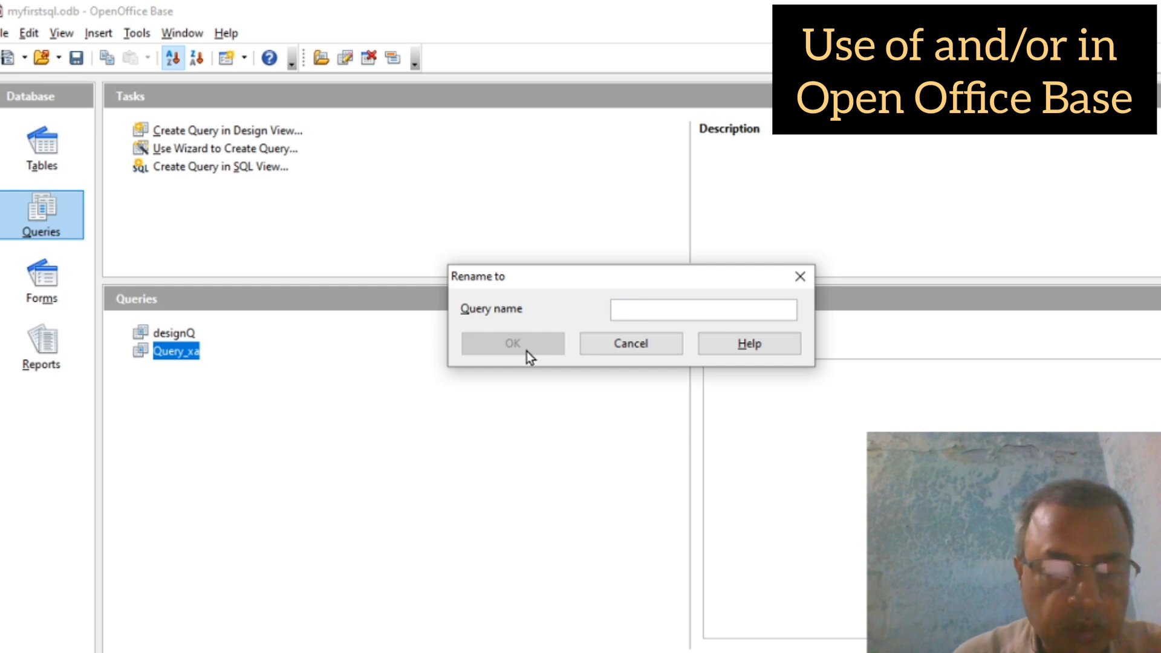
{"action": "type", "text": "wizard"}
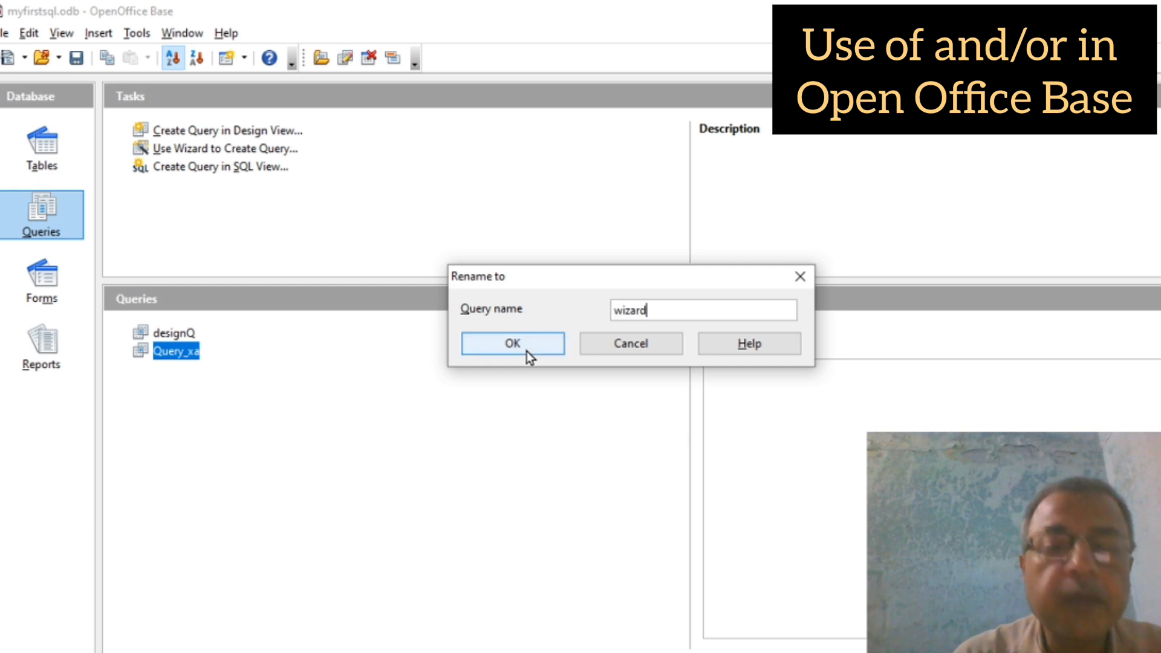
{"action": "type", "text": "Q"}
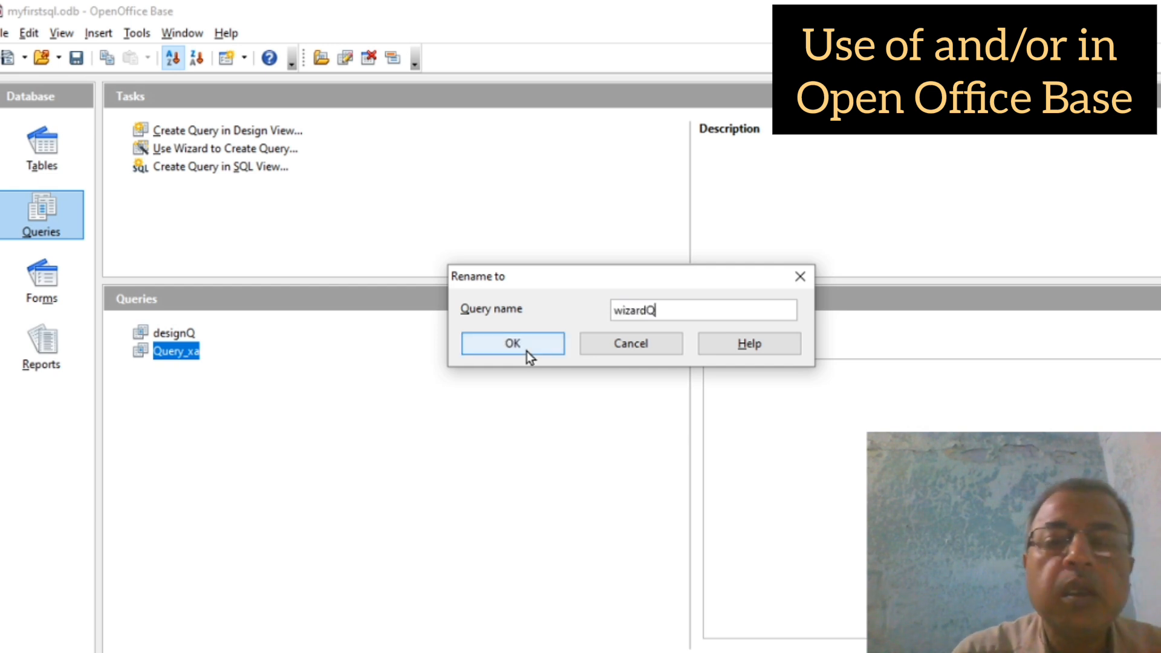
{"action": "left_click", "coordinate": [513, 346]}
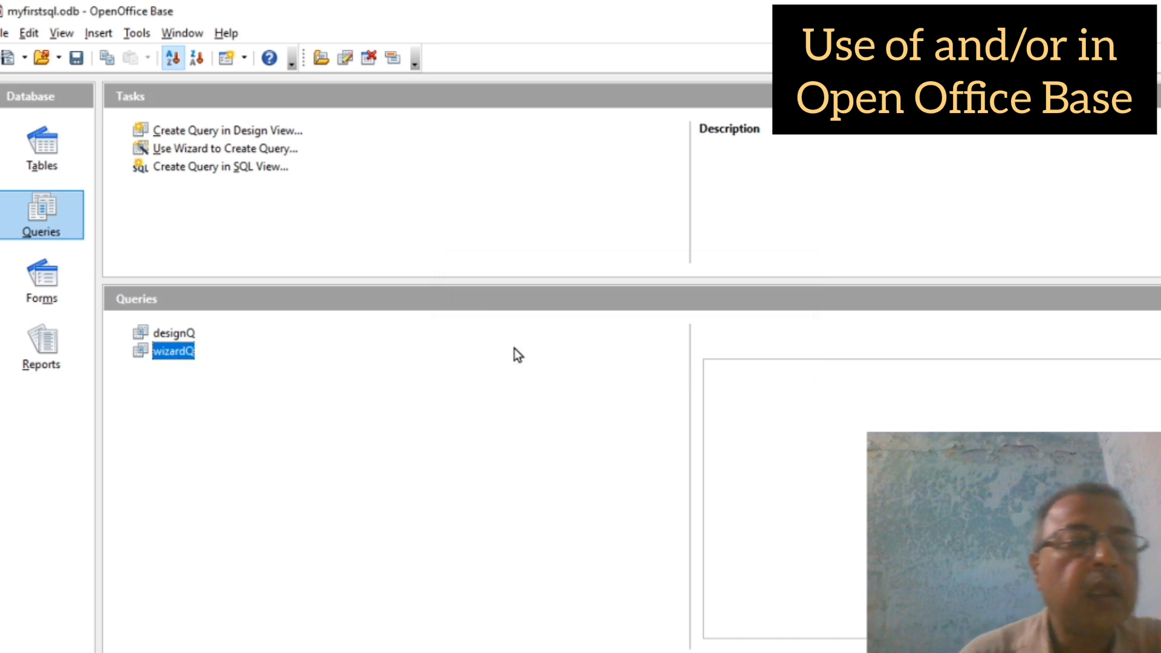
{"action": "double_click", "coordinate": [172, 335]}
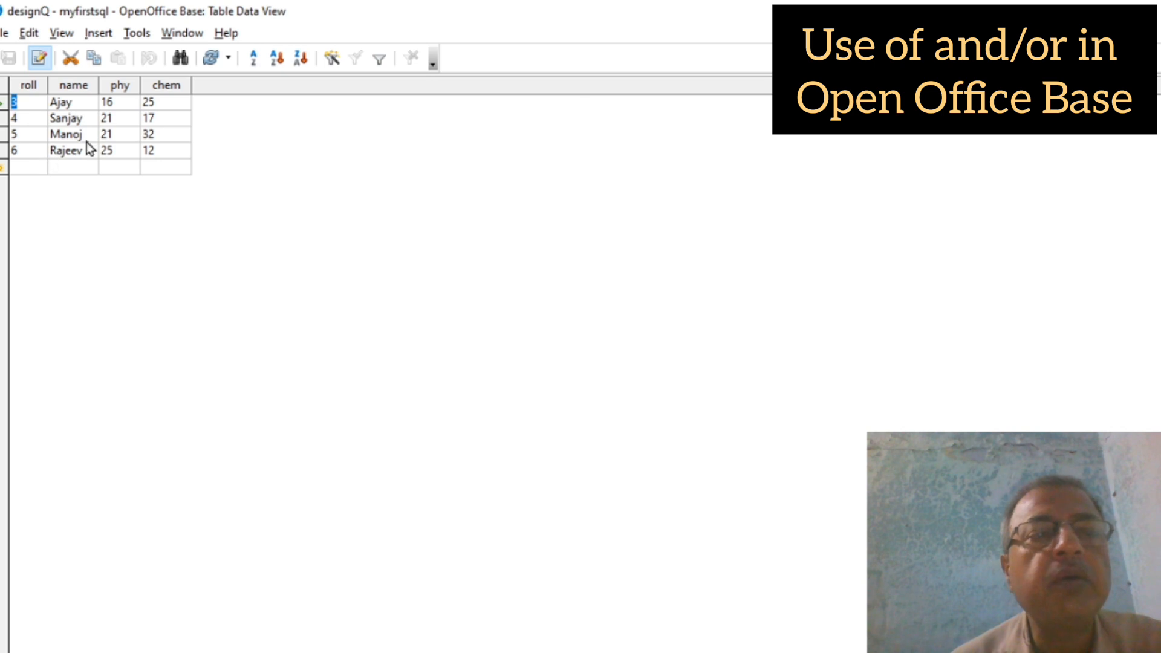
{"action": "left_click", "coordinate": [1141, 11]}
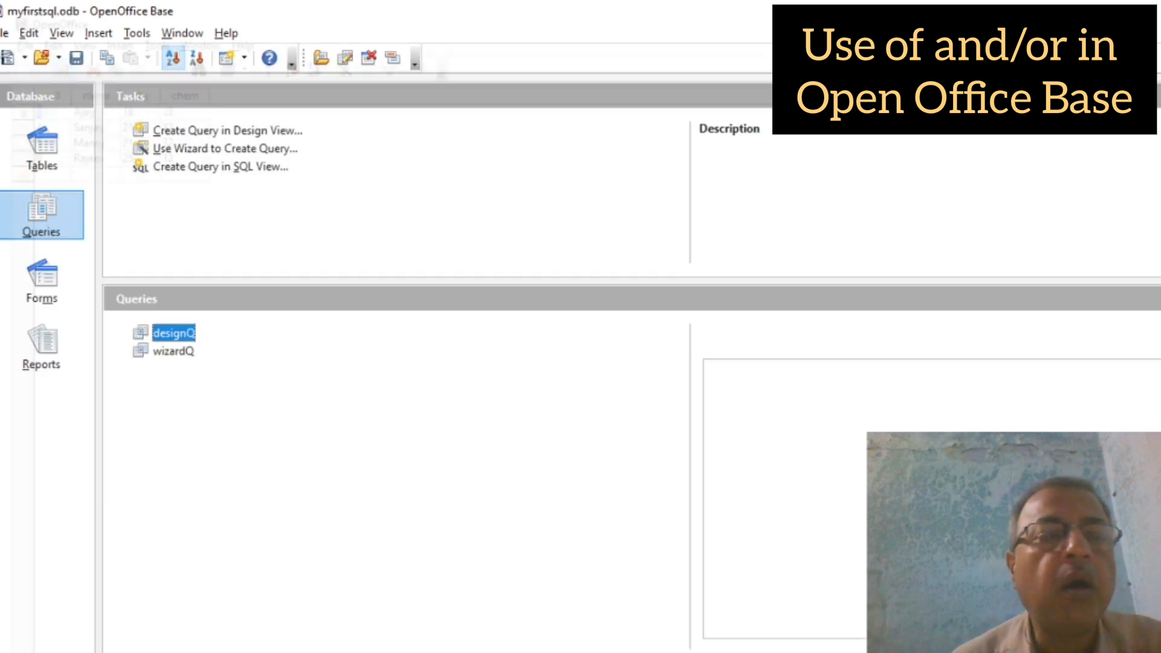
{"action": "double_click", "coordinate": [172, 351]}
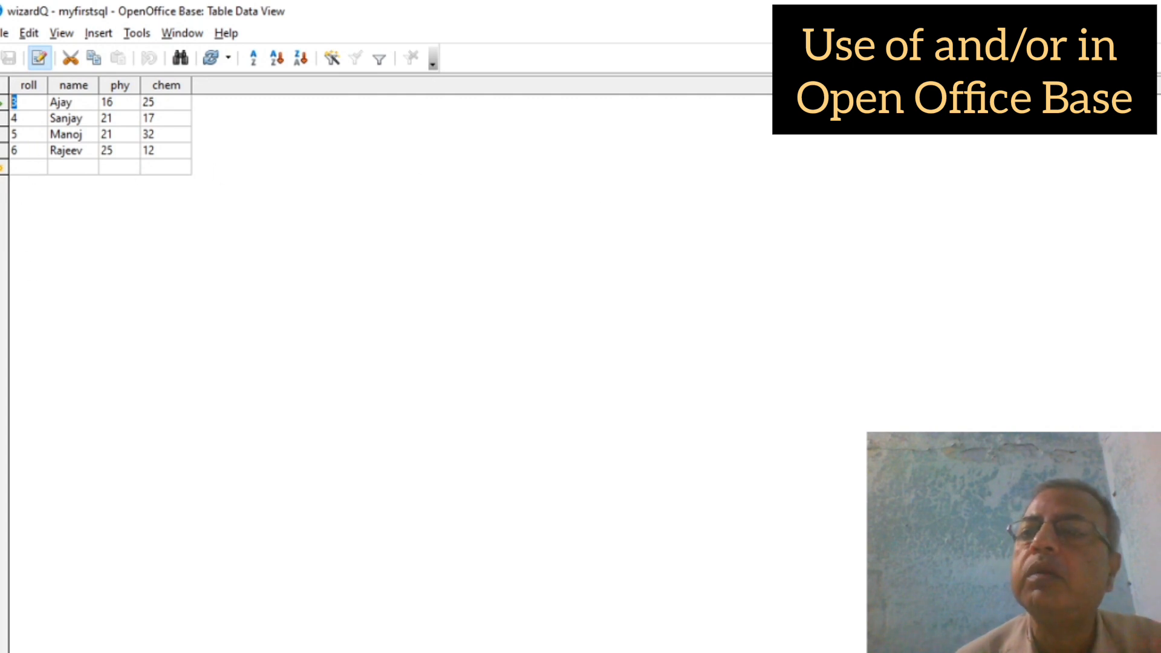
{"action": "left_click", "coordinate": [1142, 11]}
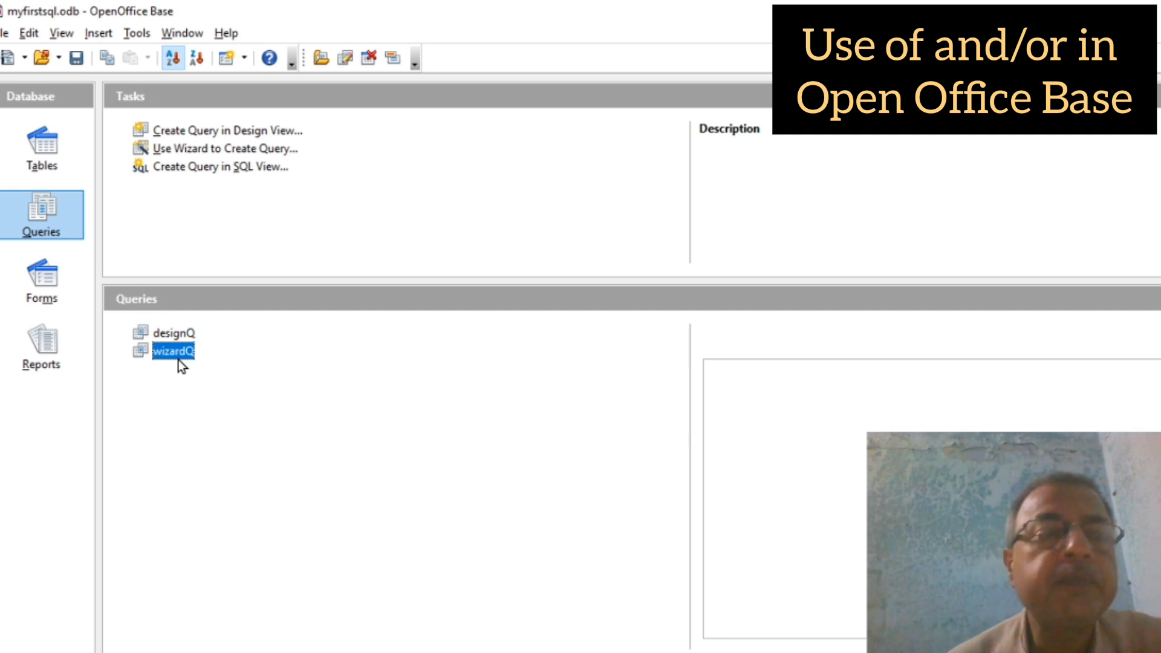
Step: In a new SQL-view query, write 'select roll, name, phy, chem from xa where roll>2 and roll<7;'
{"action": "left_click", "coordinate": [205, 169]}
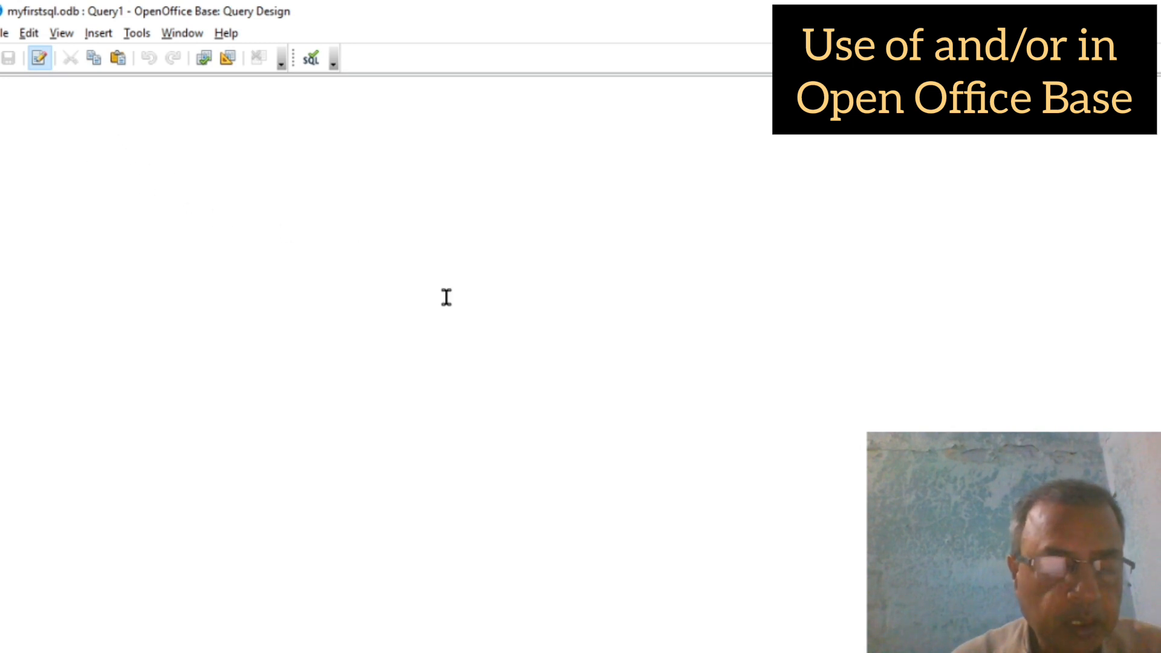
{"action": "type", "text": "select "}
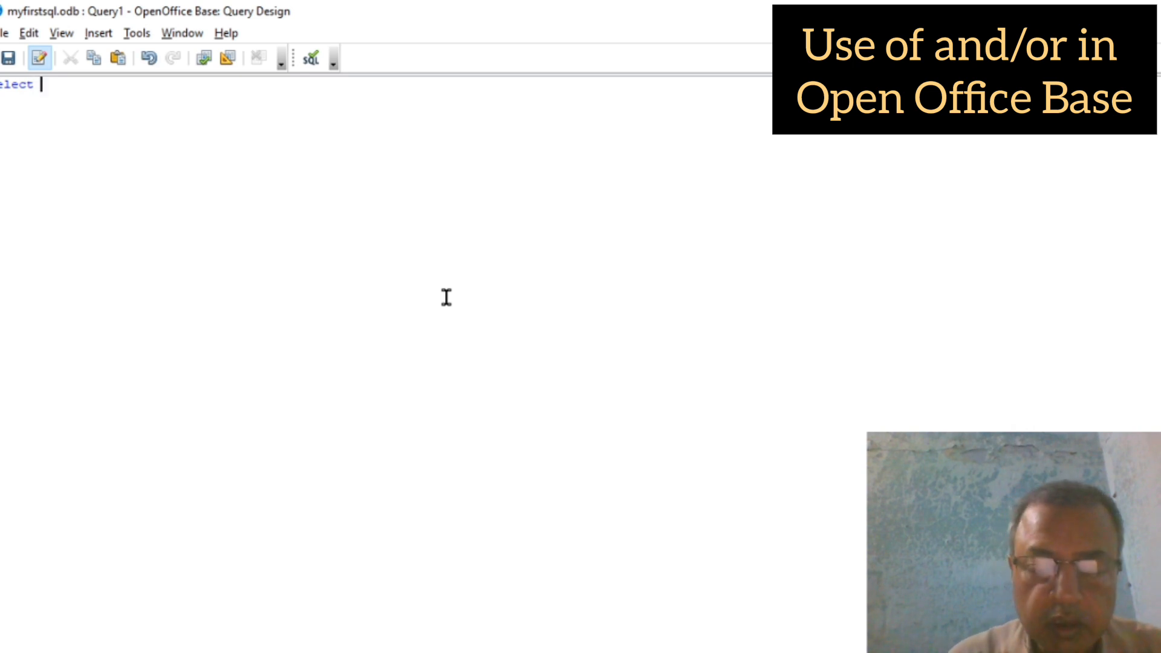
{"action": "type", "text": "roll"}
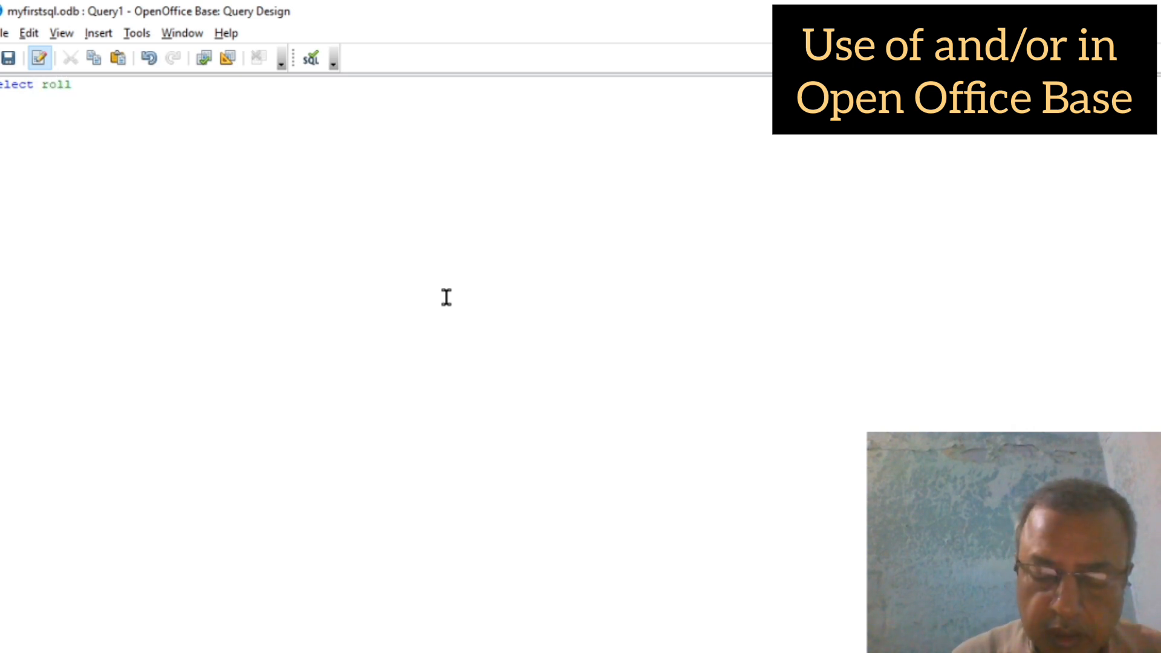
{"action": "key", "text": "Left"}
{"action": "type", "text": "rol name"}
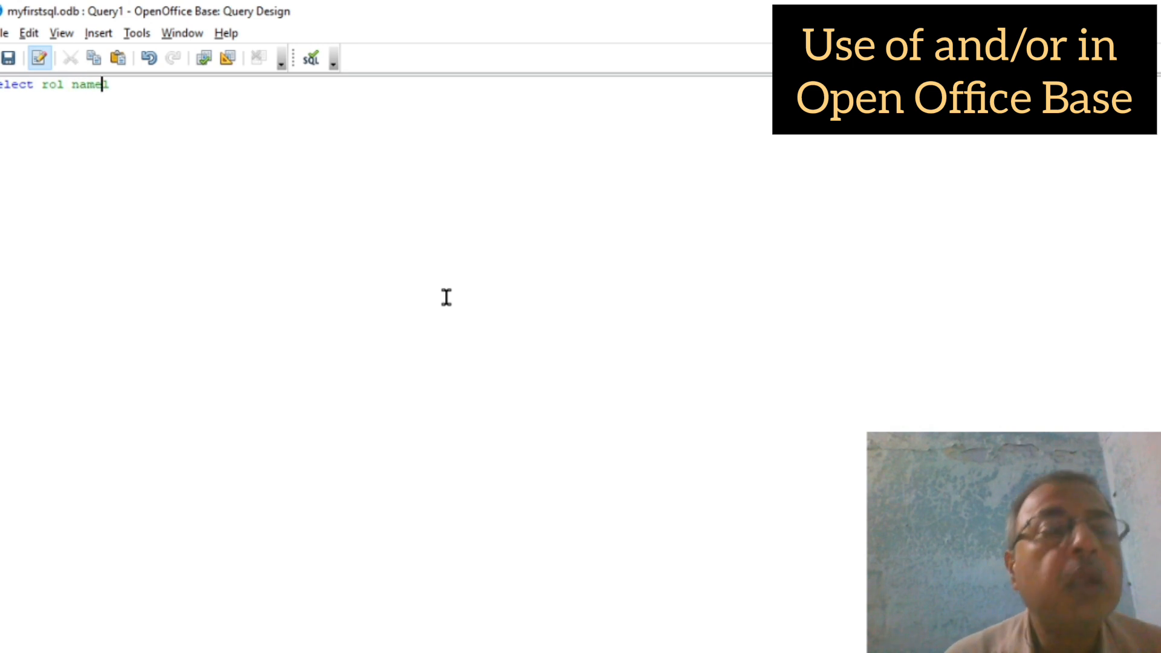
{"action": "key", "text": "Left"}
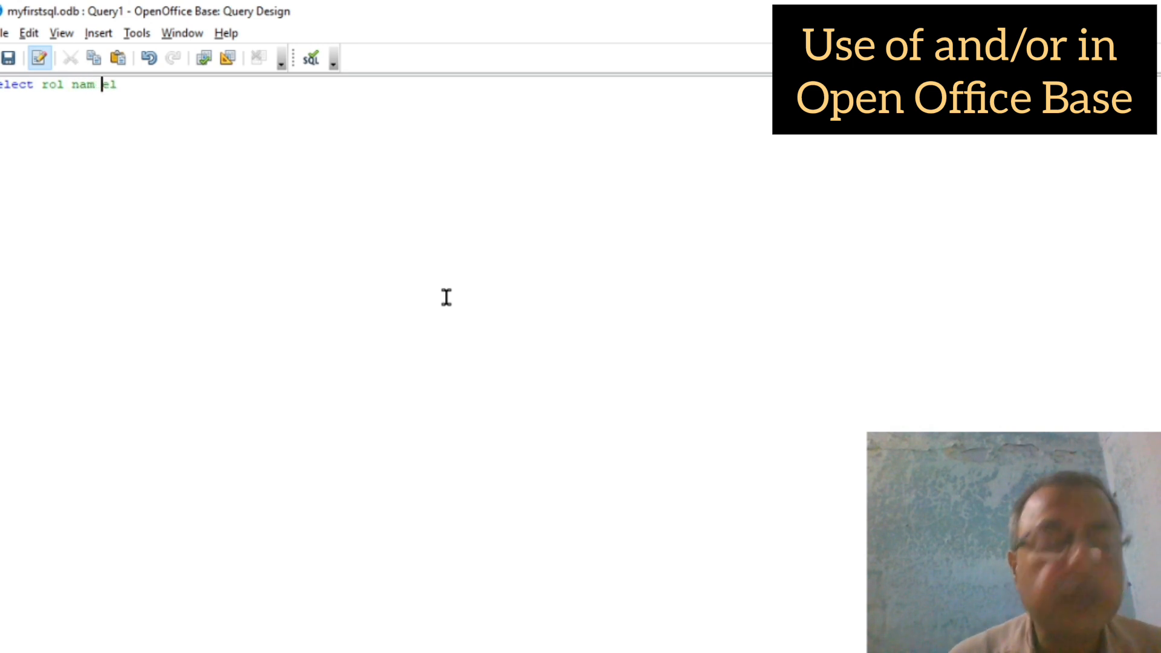
{"action": "key", "text": "BackSpace"}
{"action": "key", "text": "BackSpace"}
{"action": "key", "text": "BackSpace"}
{"action": "key", "text": "BackSpace"}
{"action": "key", "text": "BackSpace"}
{"action": "key", "text": "BackSpace"}
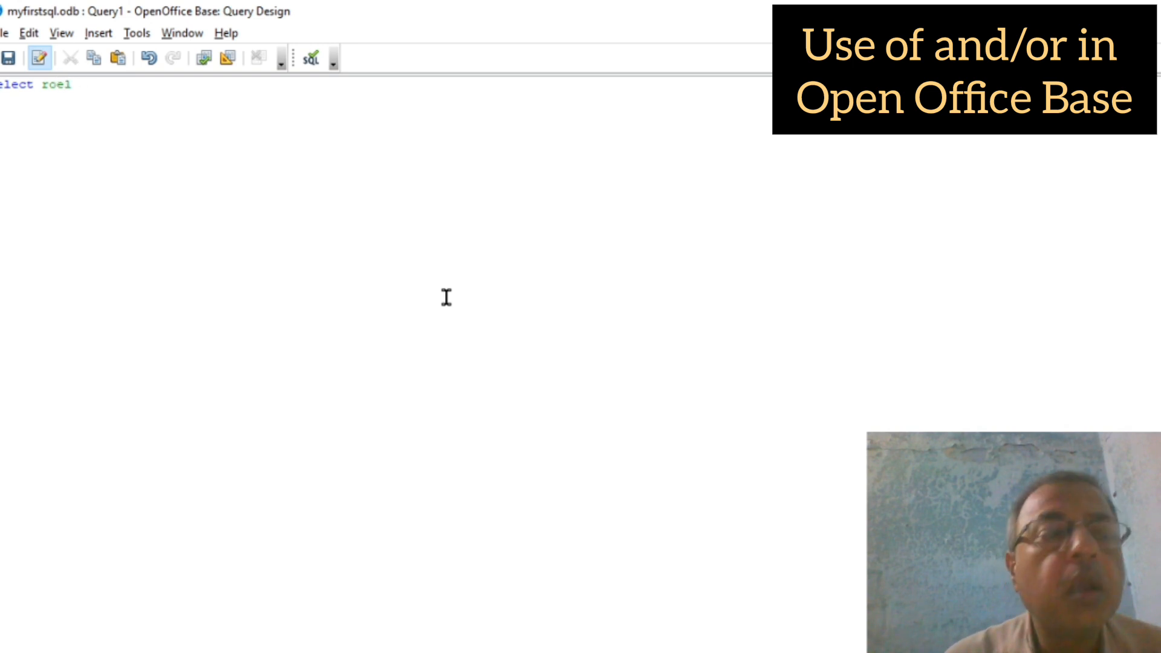
{"action": "key", "text": "Delete"}
{"action": "key", "text": "Delete"}
{"action": "type", "text": "ll"}
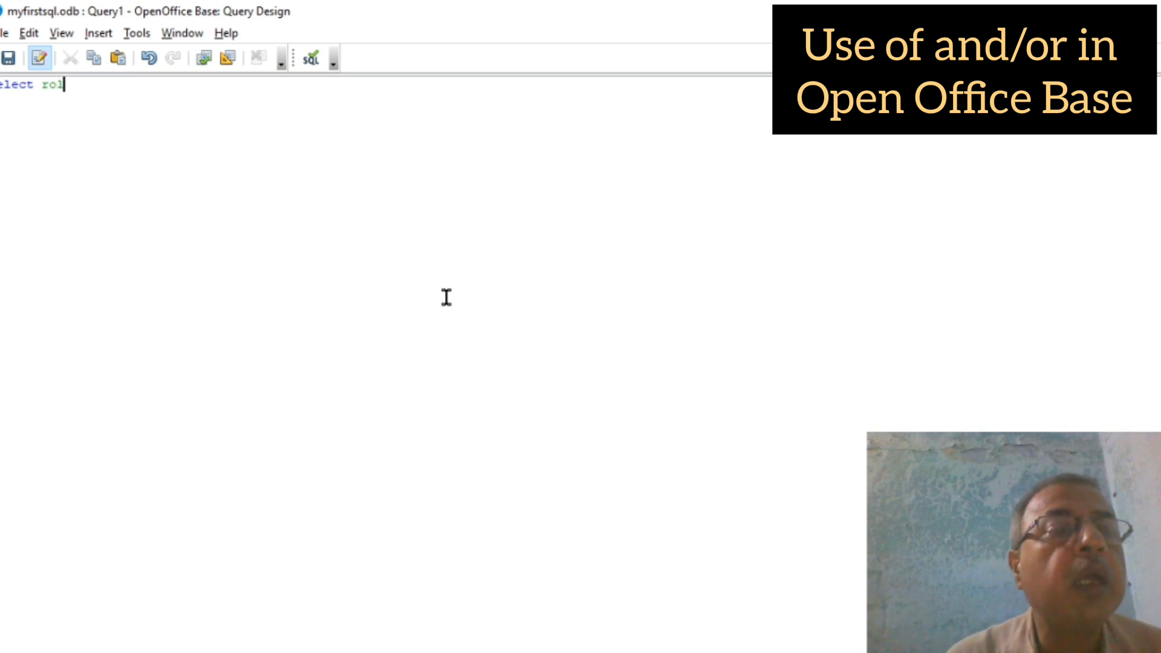
{"action": "type", "text": ", "}
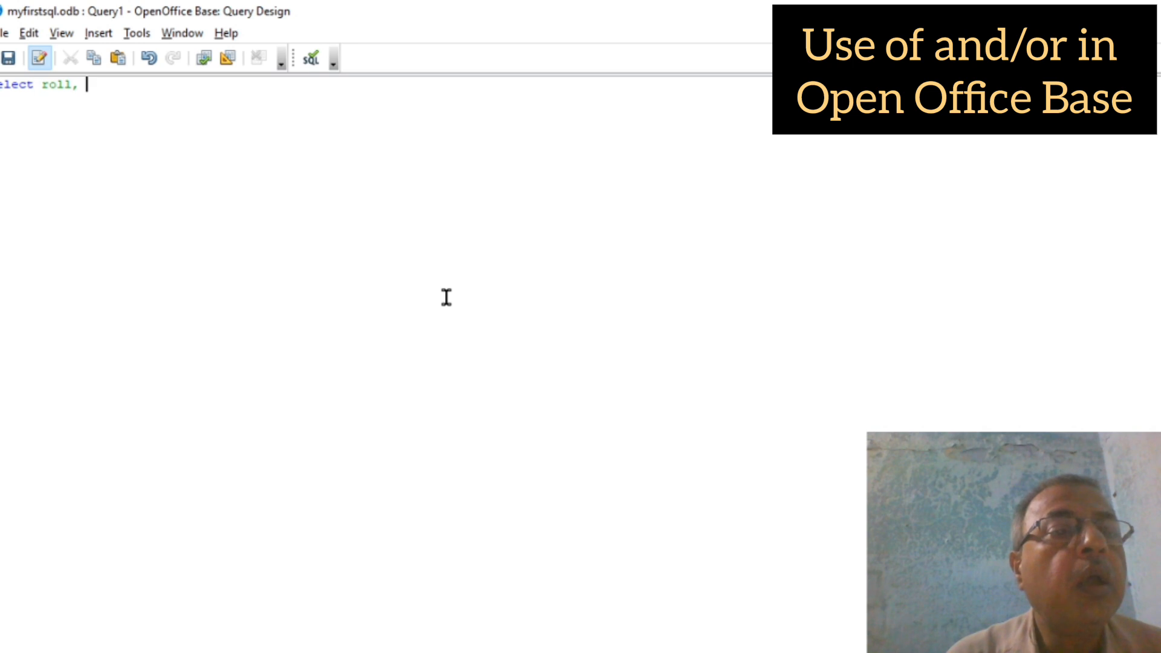
{"action": "type", "text": "name, "}
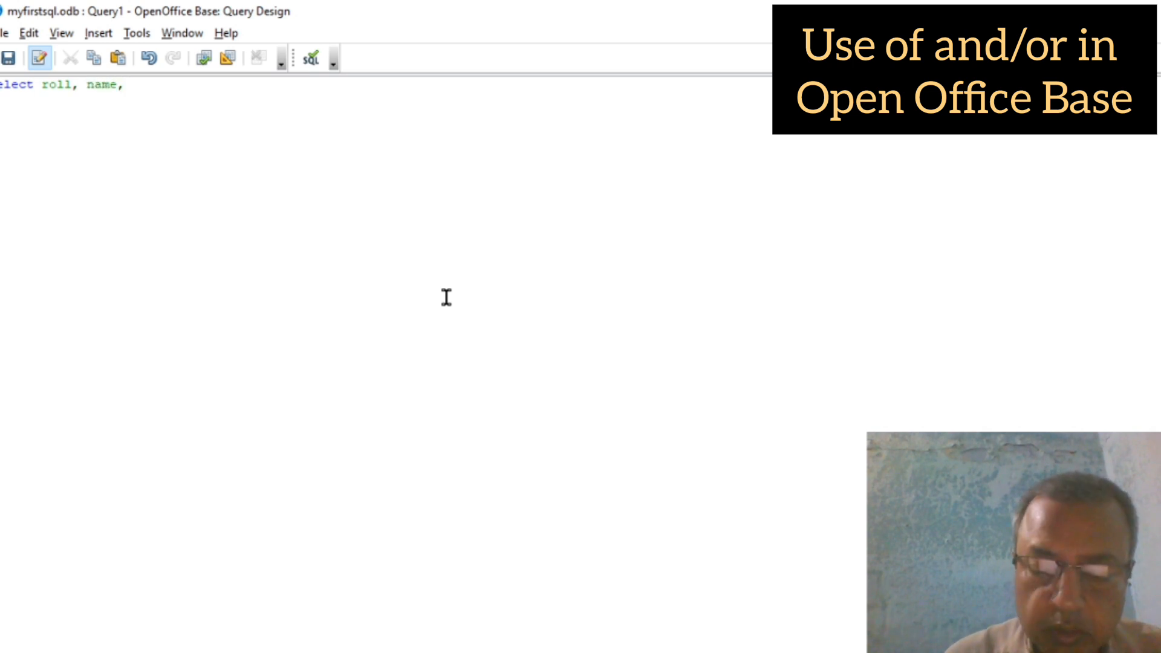
{"action": "type", "text": "phy"}
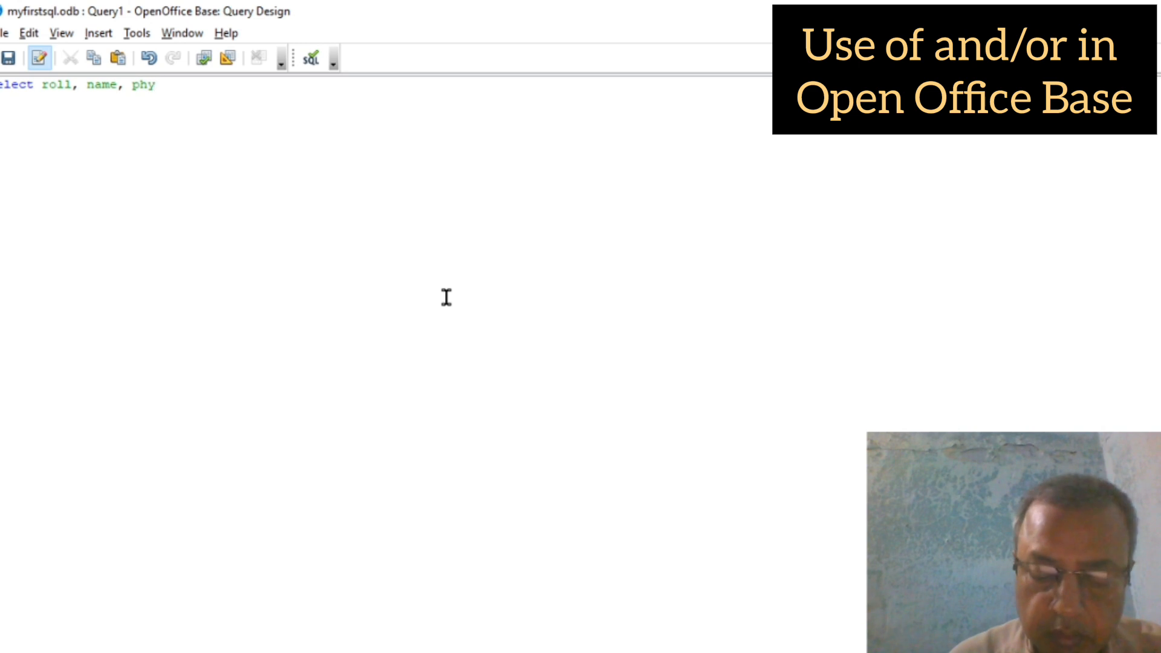
{"action": "type", "text": ", chem "}
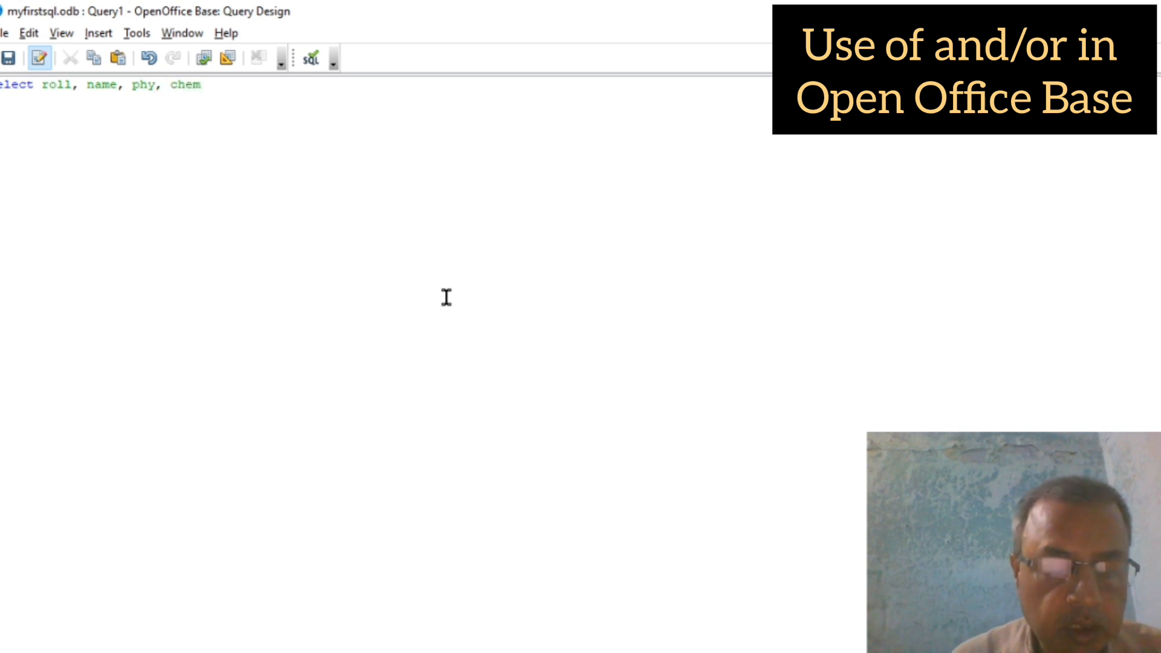
{"action": "type", "text": "from xa "}
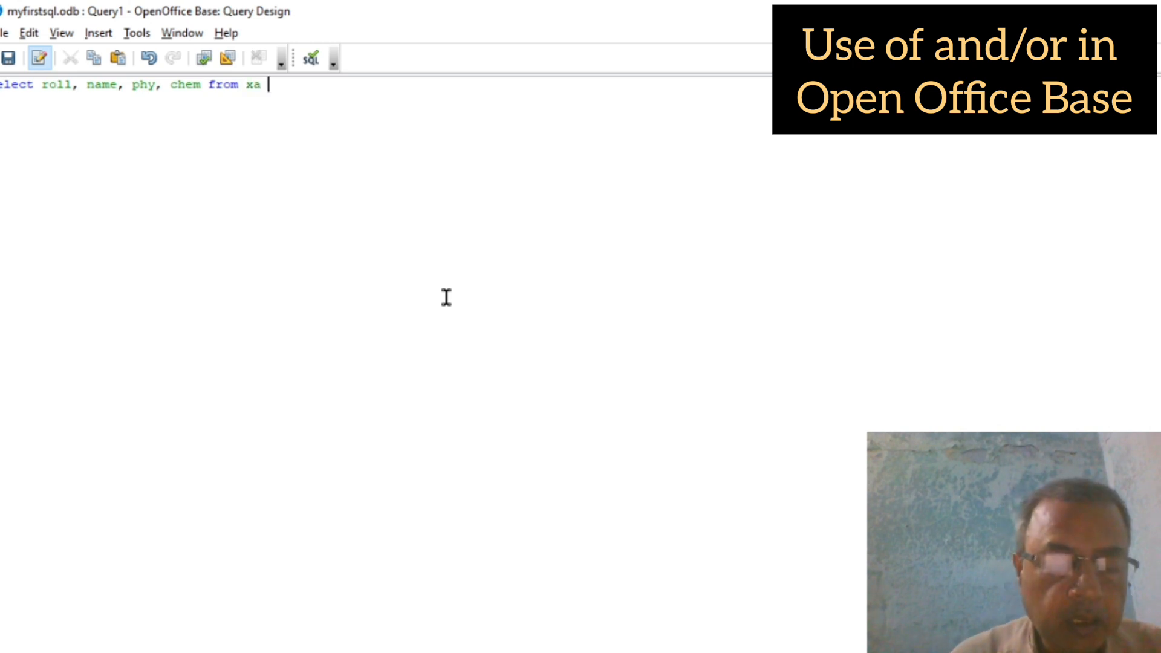
{"action": "type", "text": "where roll"}
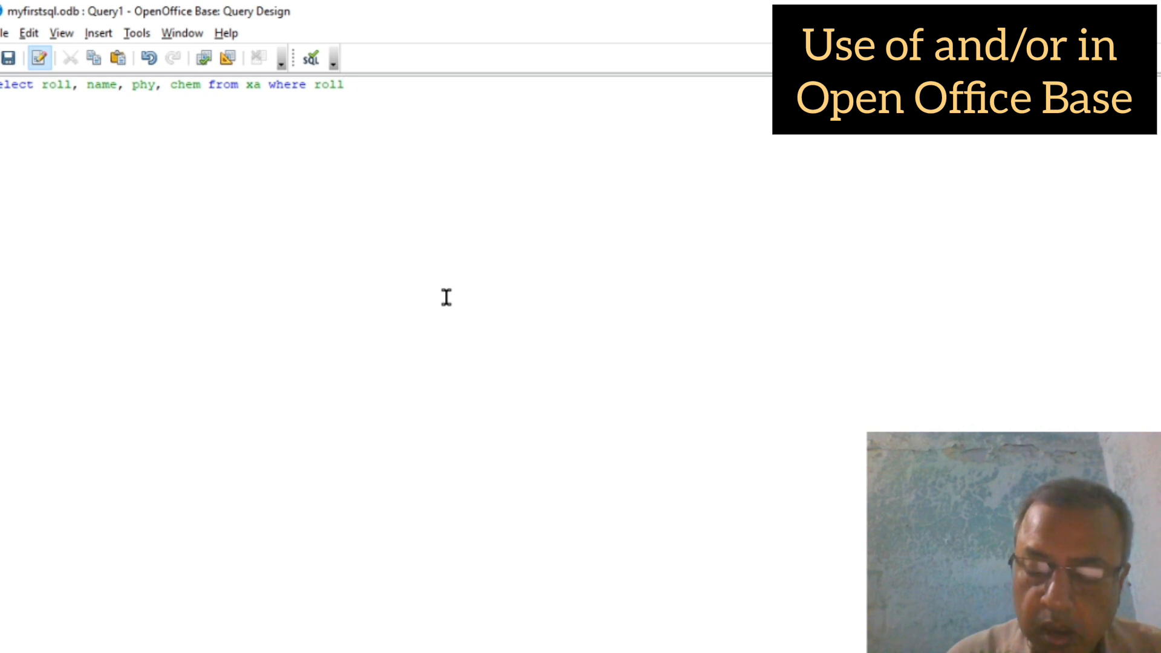
{"action": "type", "text": ">2"}
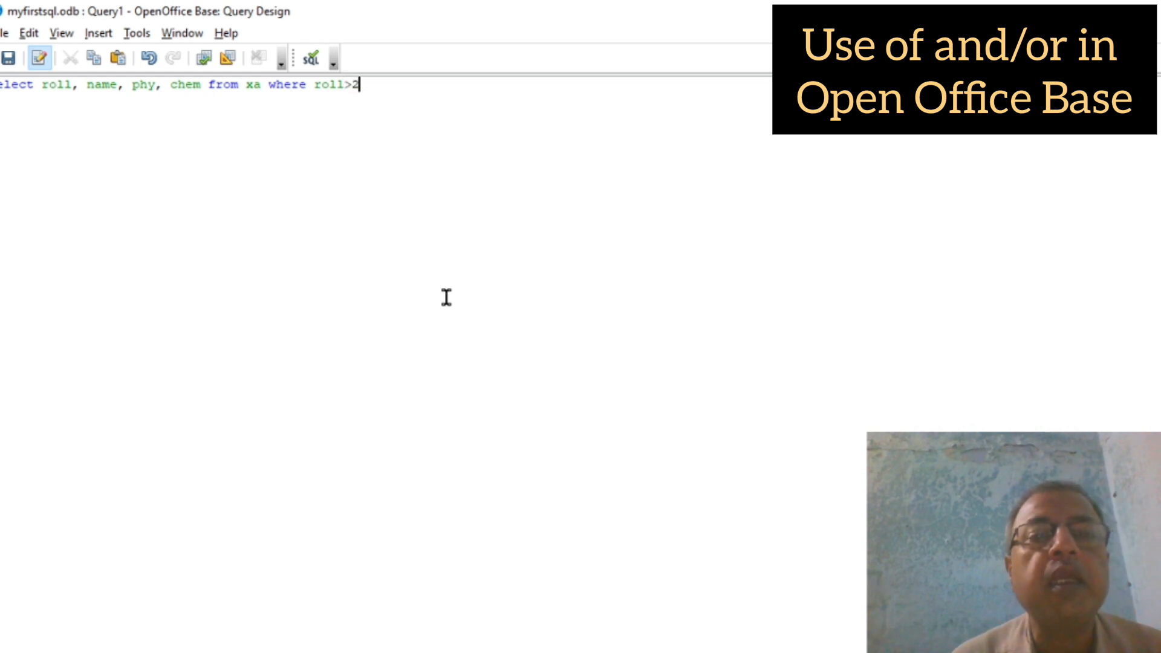
{"action": "type", "text": " an"}
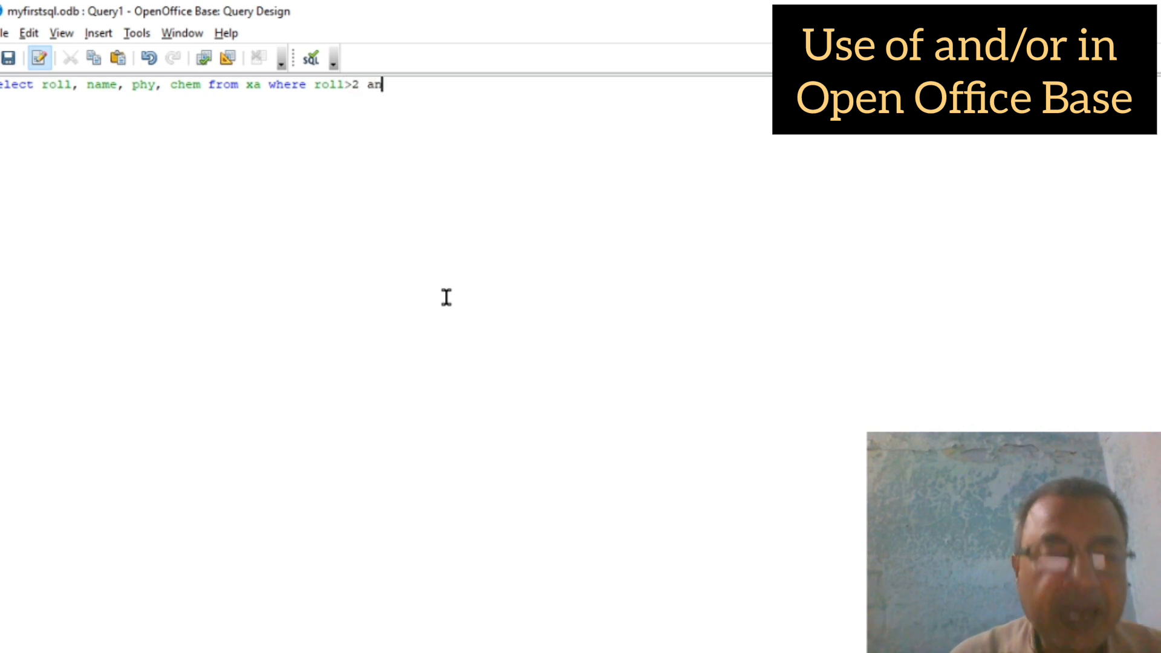
{"action": "type", "text": "d ro"}
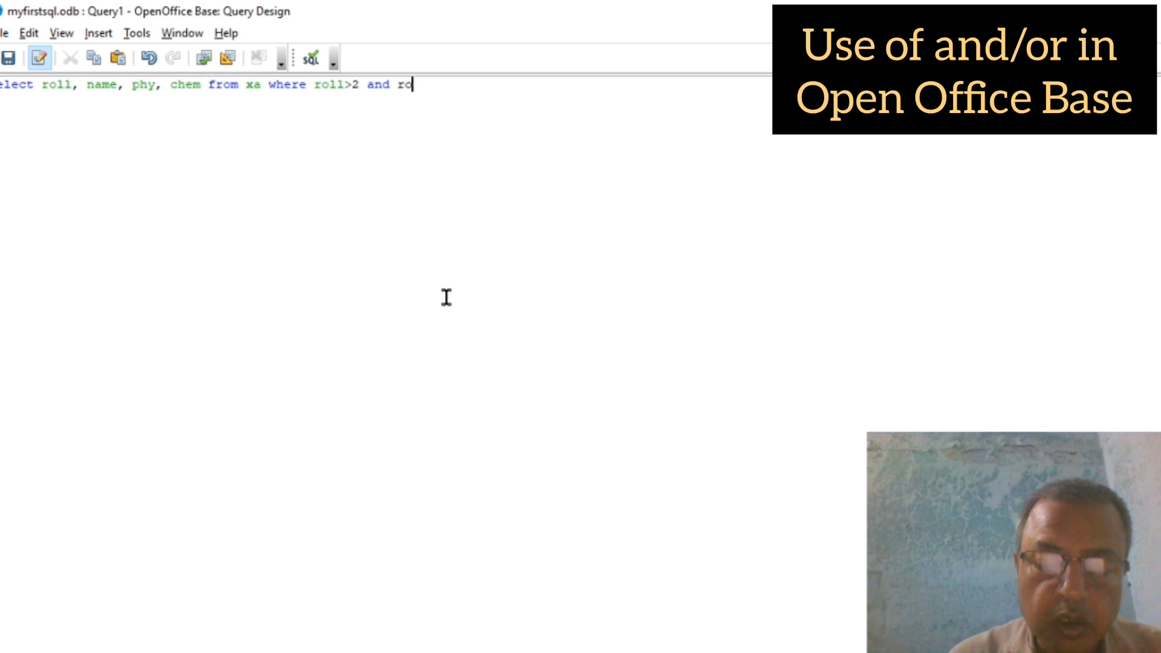
{"action": "type", "text": "ll<"}
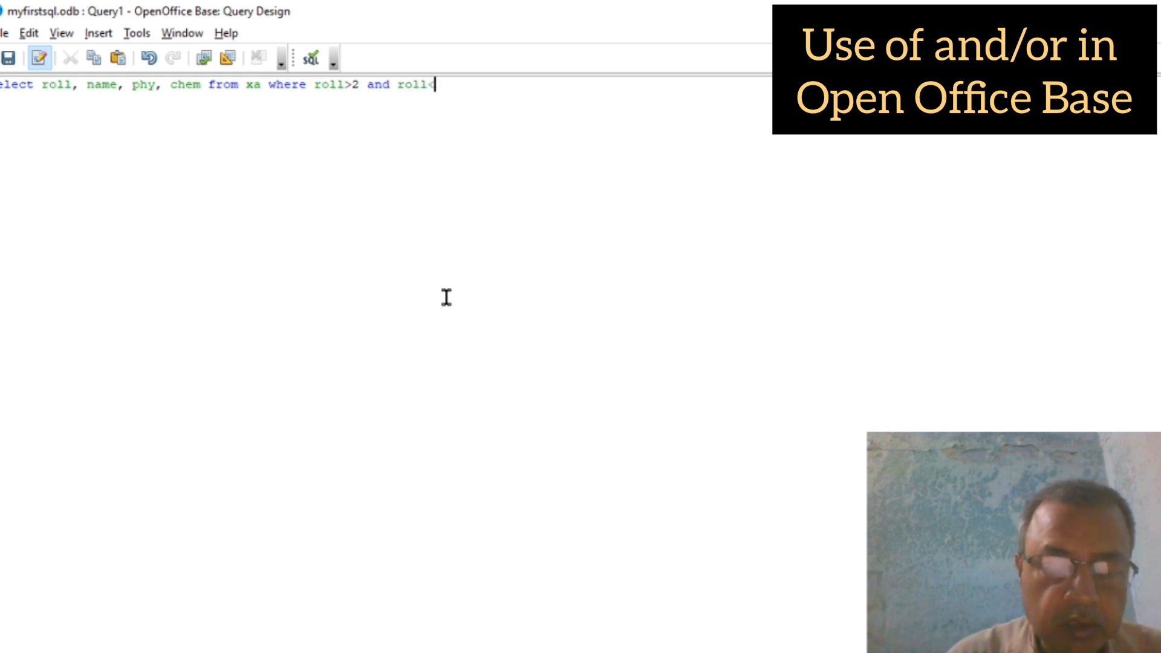
{"action": "type", "text": "7"}
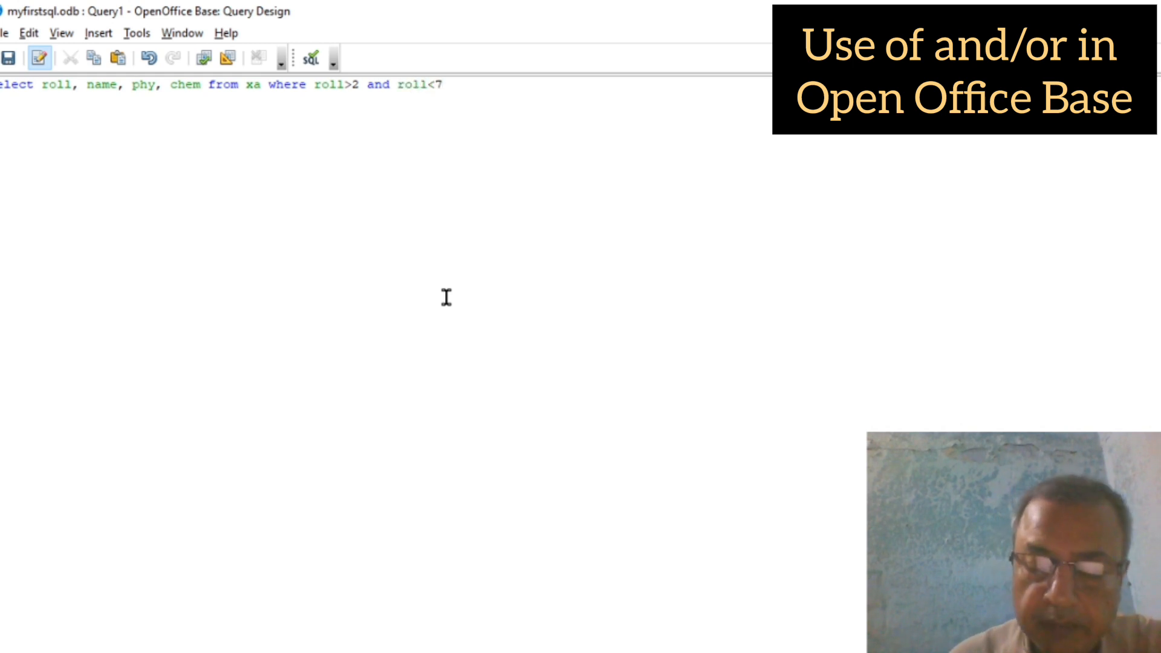
{"action": "type", "text": ";"}
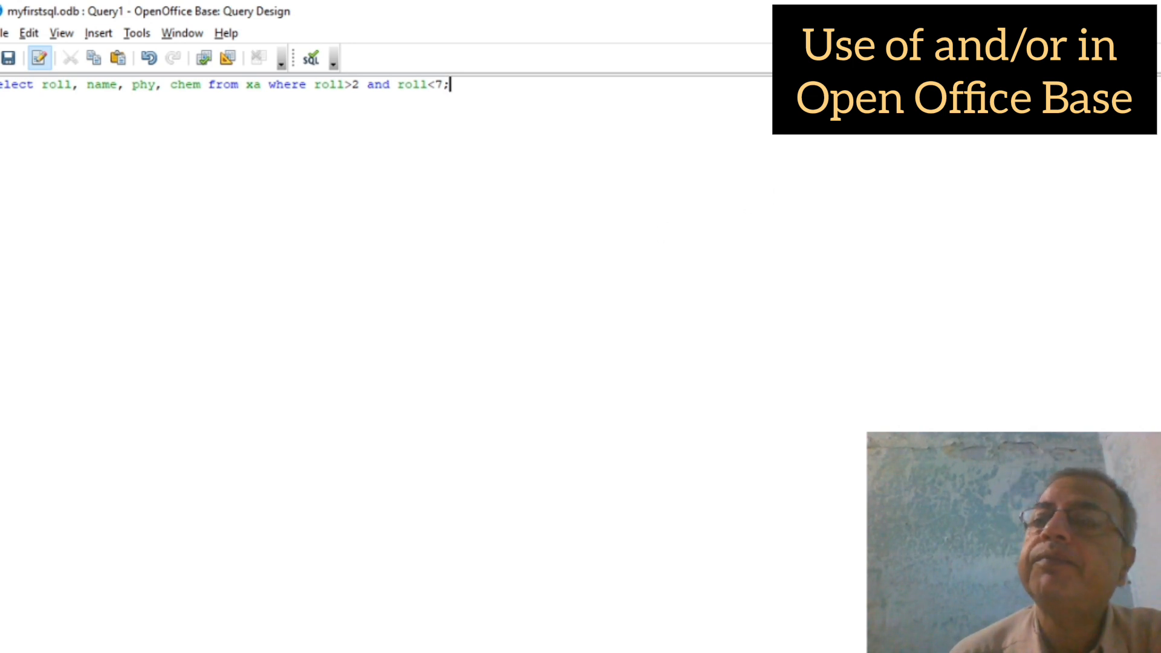
Step: Save the SQL query under the name sqlQ and open it to view its result rows
{"action": "left_click", "coordinate": [1146, 11]}
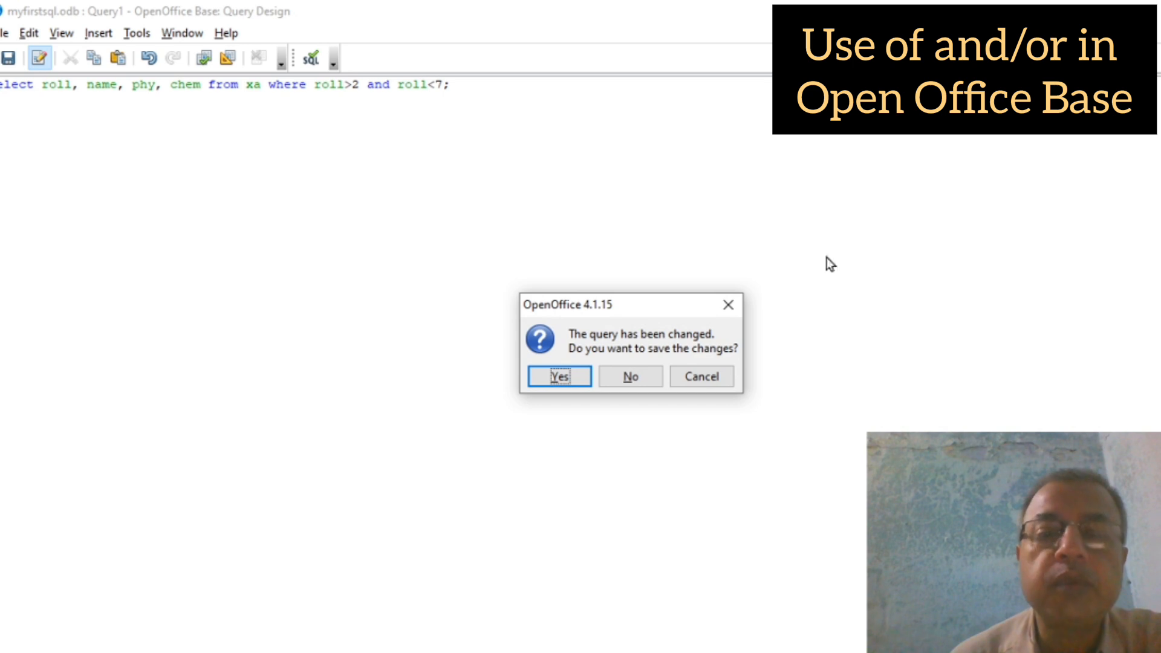
{"action": "left_click", "coordinate": [561, 376]}
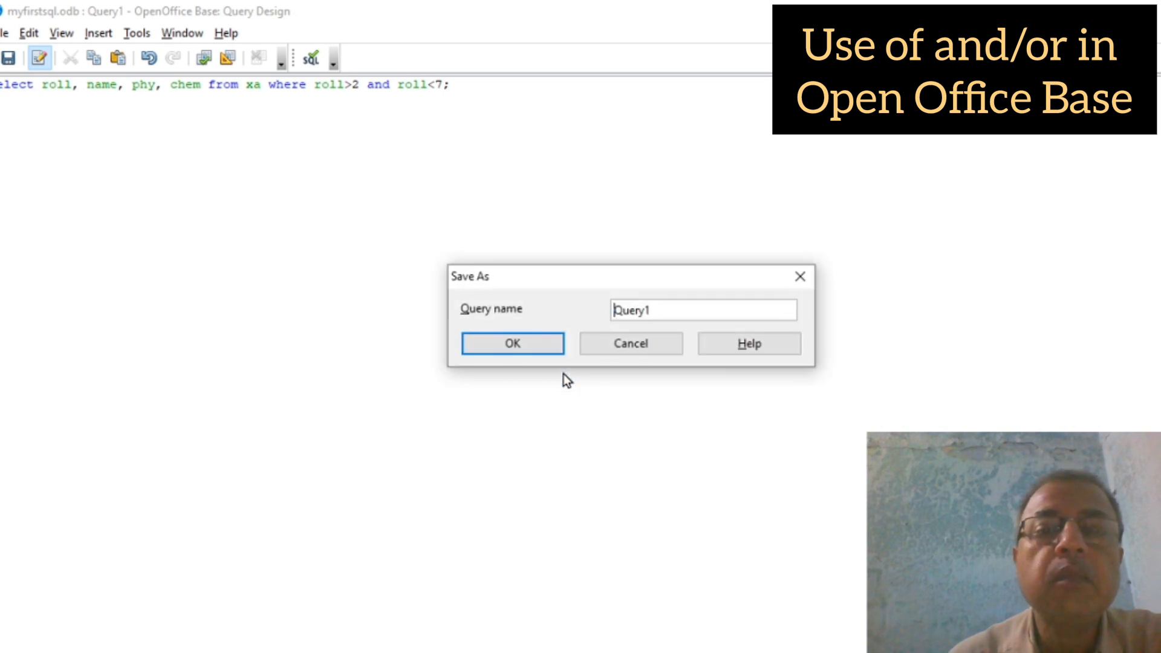
{"action": "left_click", "coordinate": [675, 313]}
{"action": "key", "text": "BackSpace"}
{"action": "key", "text": "BackSpace"}
{"action": "key", "text": "BackSpace"}
{"action": "key", "text": "BackSpace"}
{"action": "key", "text": "BackSpace"}
{"action": "key", "text": "BackSpace"}
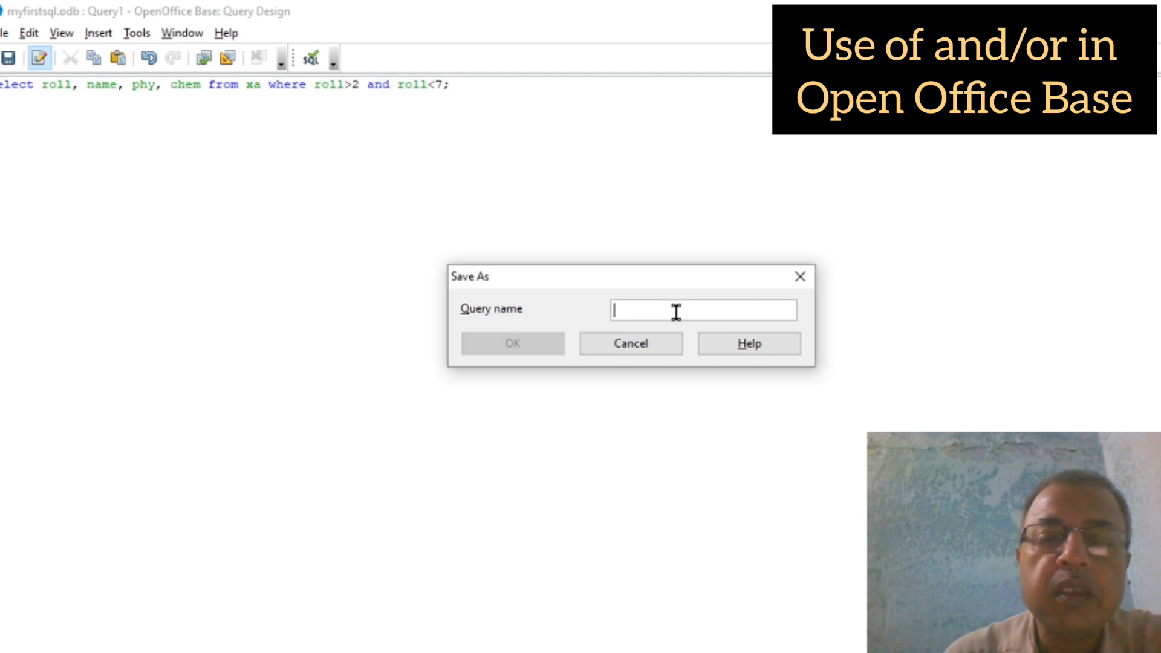
{"action": "type", "text": "sql"}
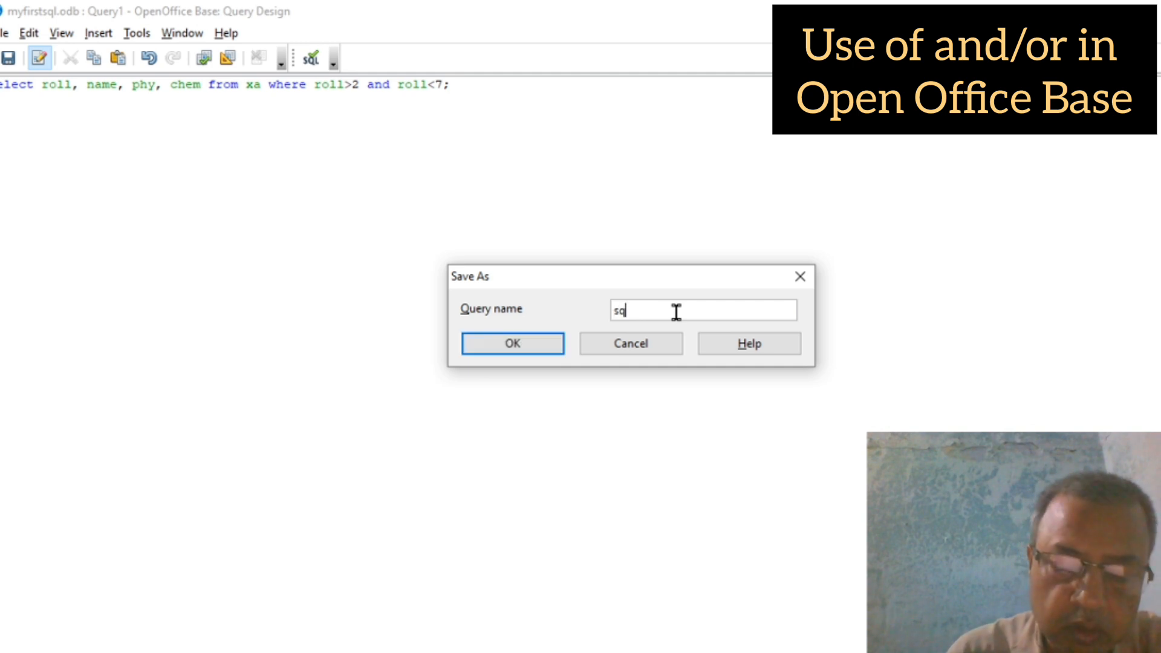
{"action": "type", "text": "Q"}
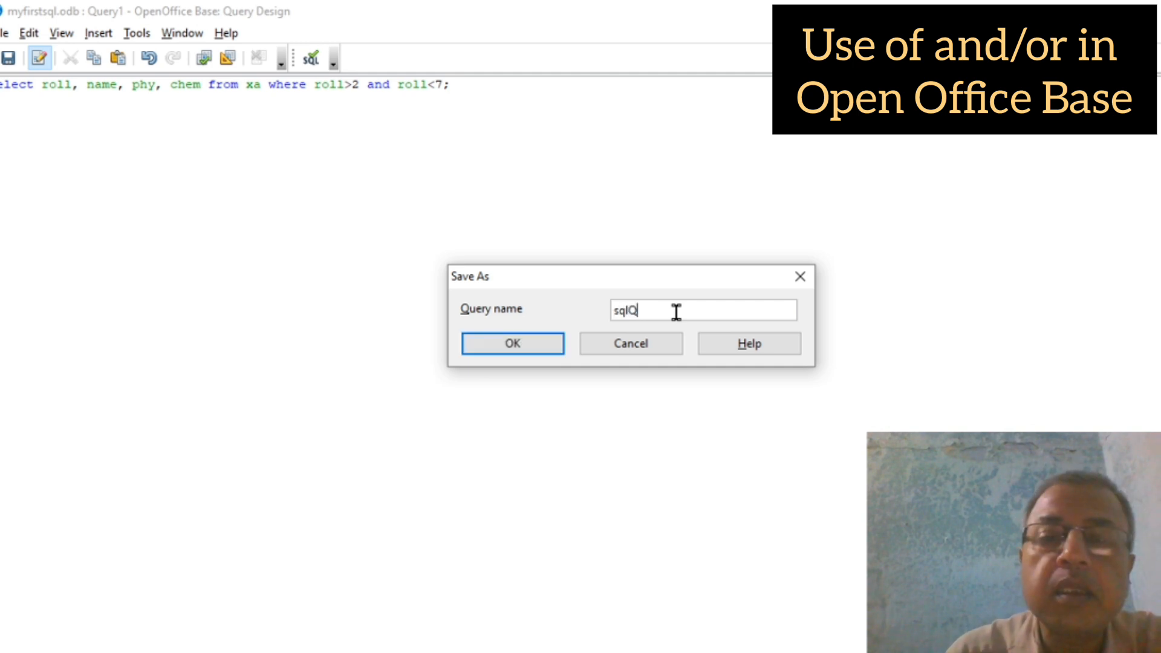
{"action": "left_click", "coordinate": [528, 342]}
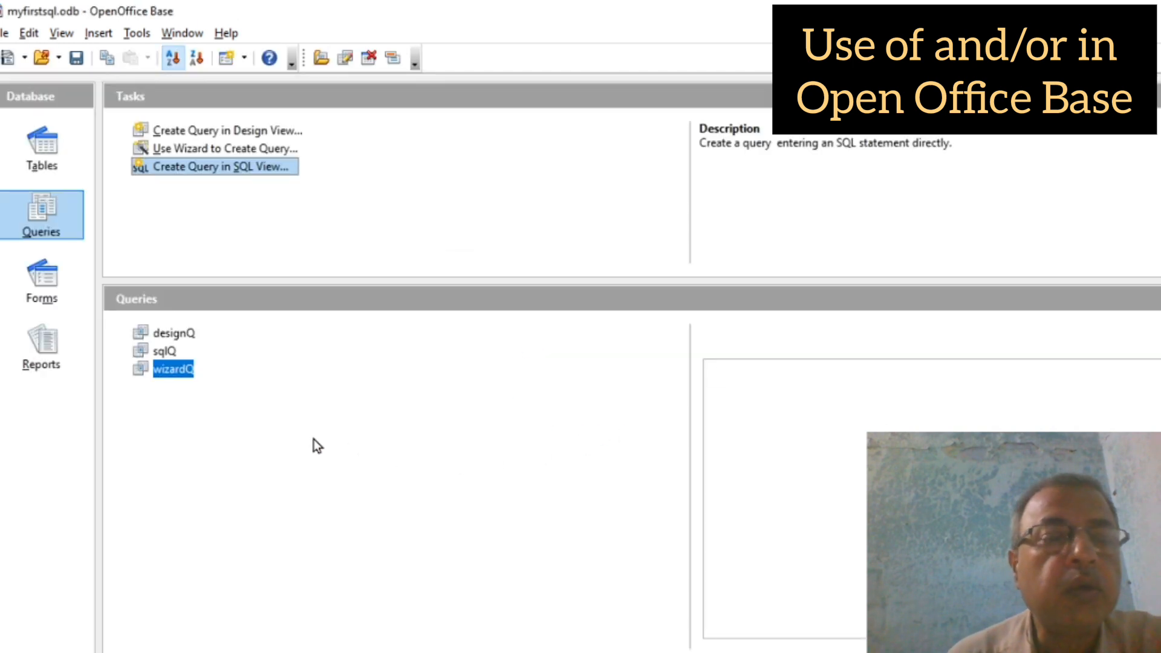
{"action": "double_click", "coordinate": [158, 352]}
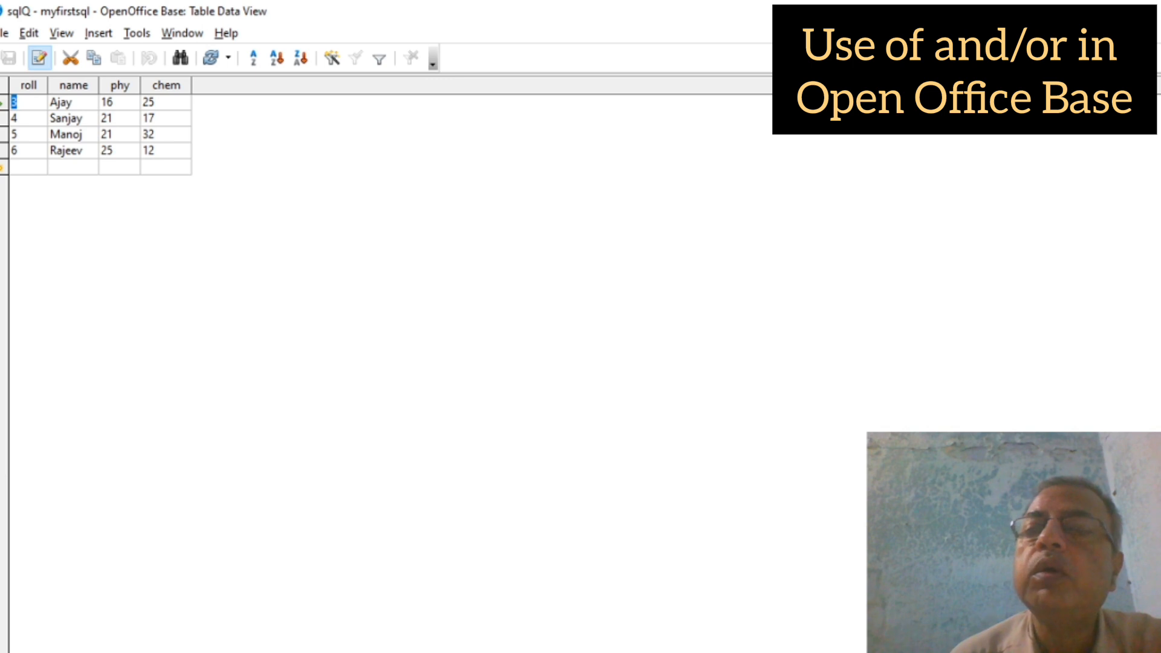
Step: Close the sqlQ results window to return to the myfirstsql.odb main window
{"action": "key", "text": "alt+F4"}
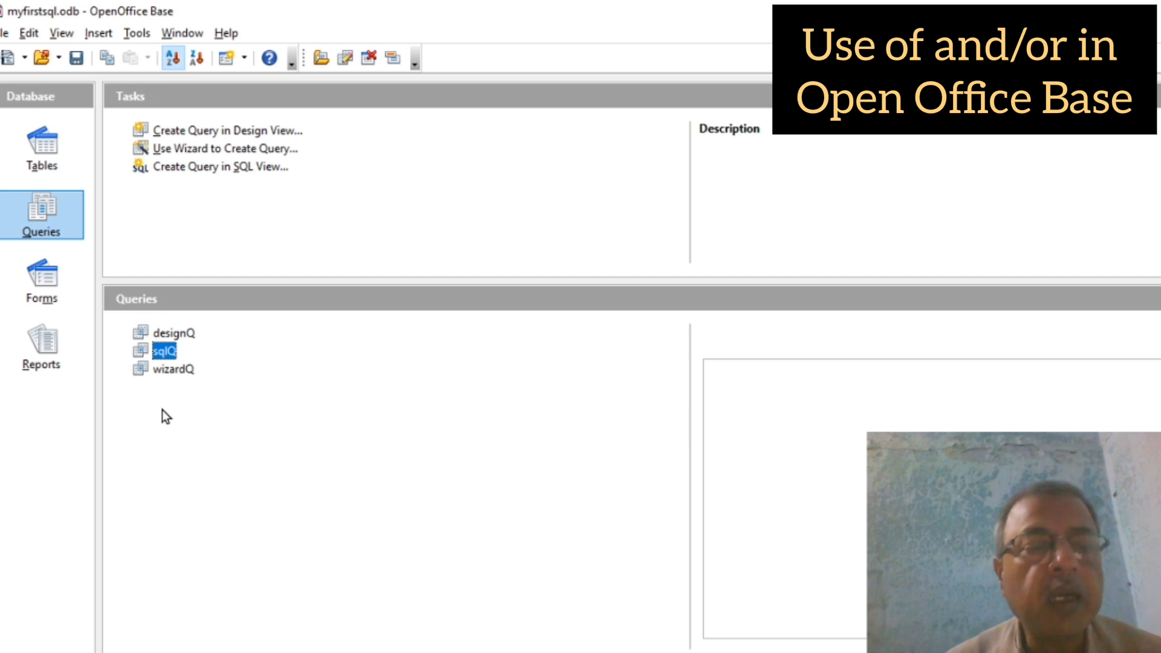
Step: Select designQ, sqlQ and wizardQ together and delete all three with Delete All
{"action": "key", "text": "Up"}
{"action": "key", "text": "Down"}
{"action": "key", "text": "Down"}
{"action": "key", "text": "Up"}
{"action": "key", "text": "Up"}
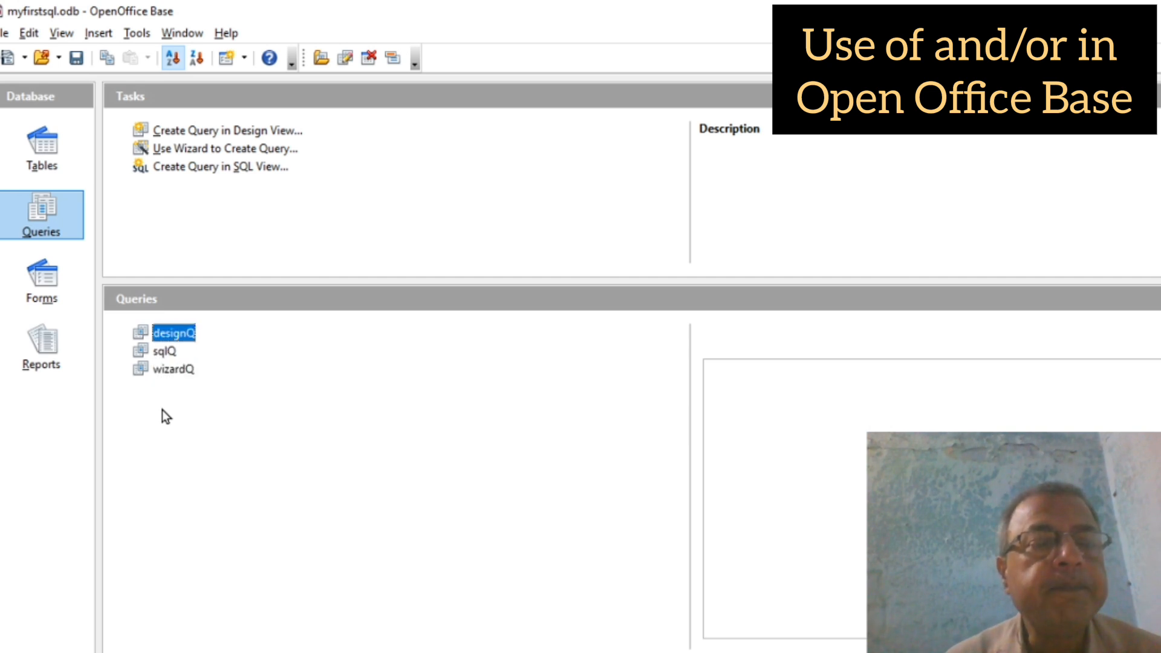
{"action": "key", "text": "Down"}
{"action": "key", "text": "Down"}
{"action": "key", "text": "Up"}
{"action": "key", "text": "Up"}
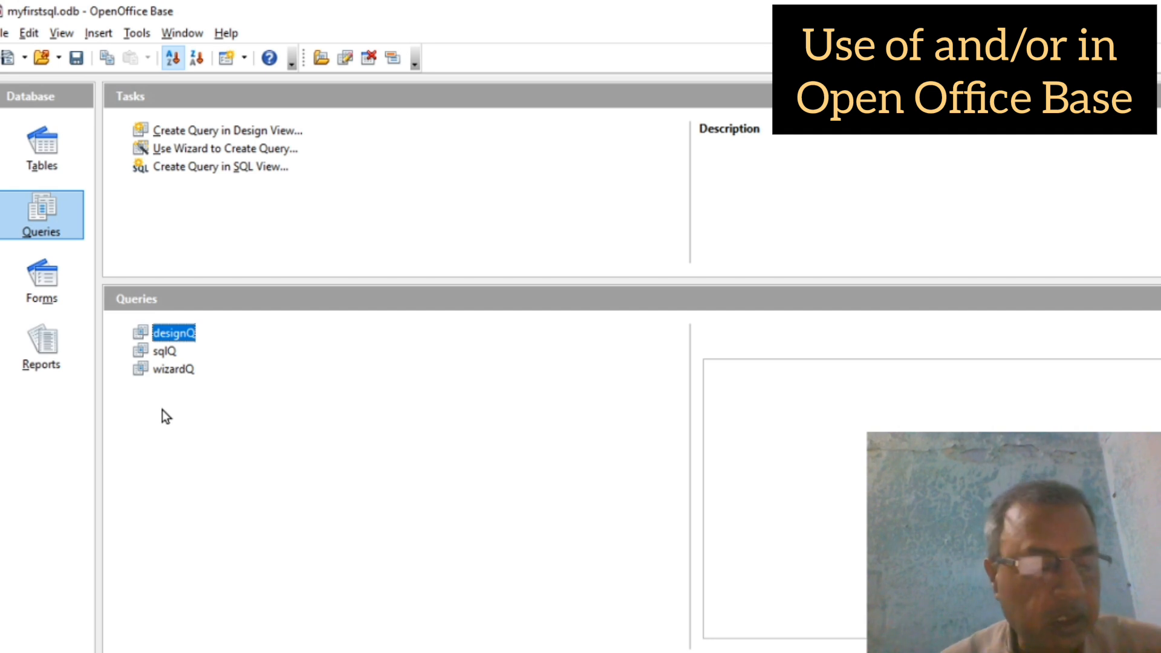
{"action": "key", "text": "shift+Down"}
{"action": "key", "text": "shift+Down"}
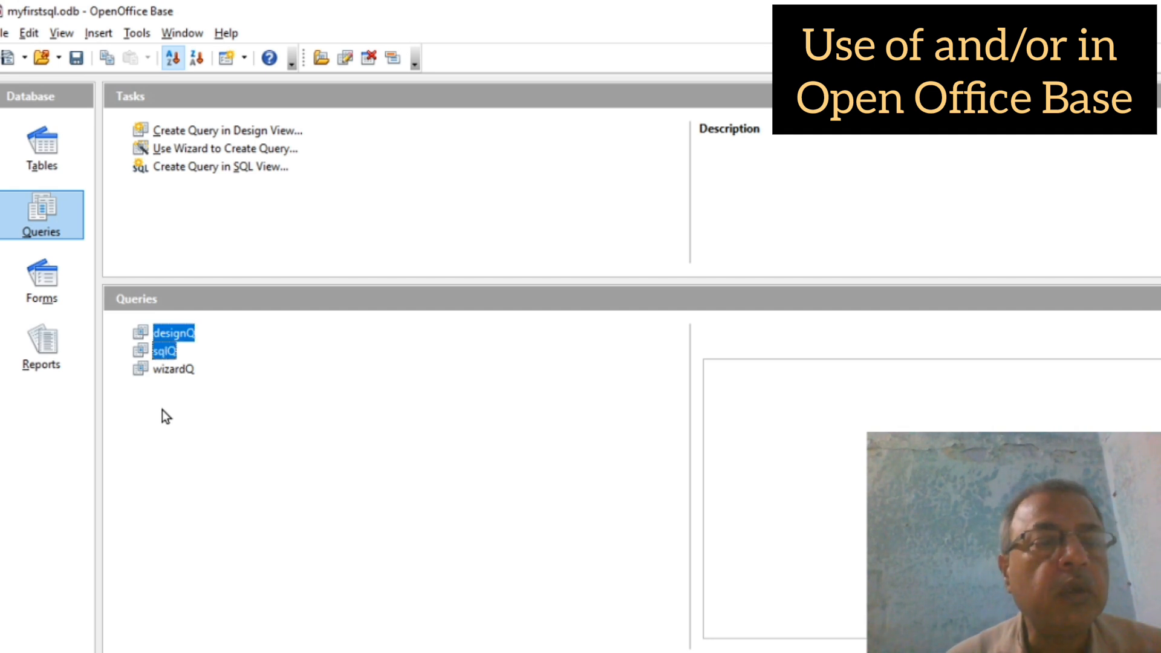
{"action": "right_click", "coordinate": [158, 350]}
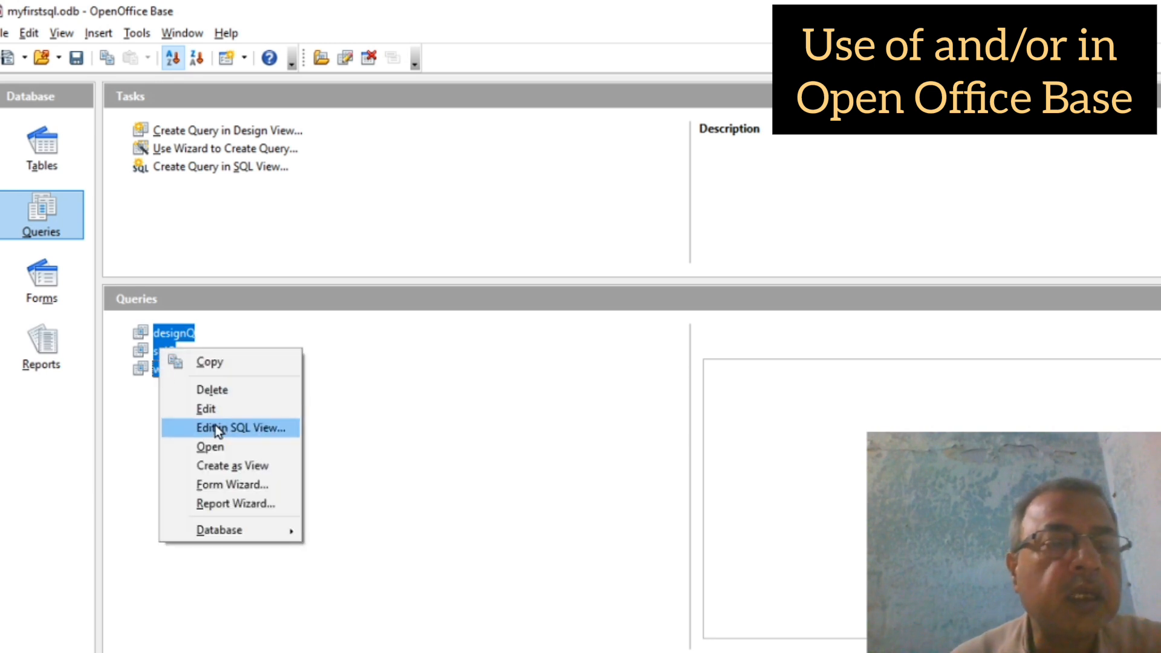
{"action": "left_click", "coordinate": [230, 392]}
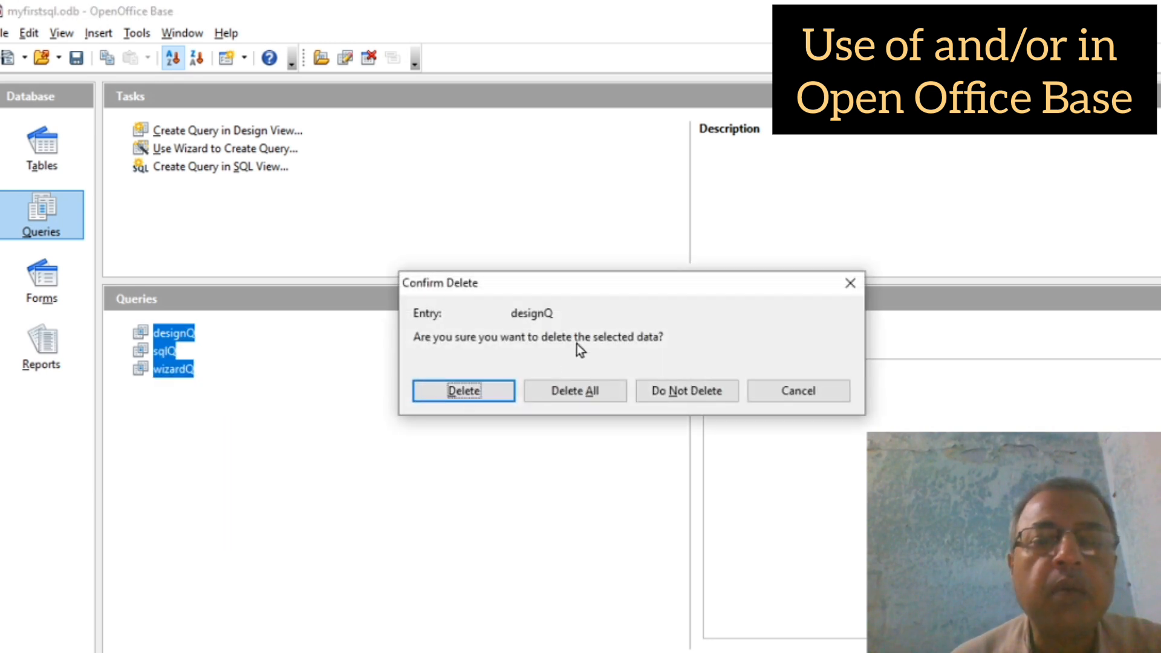
{"action": "left_click", "coordinate": [577, 391]}
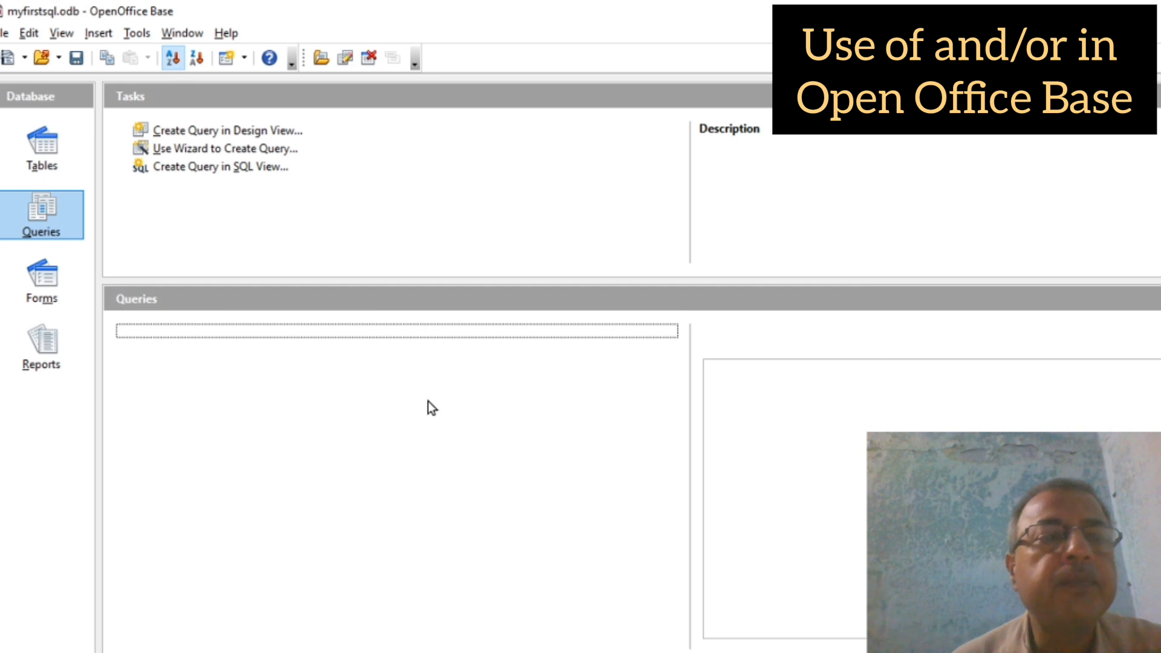
Step: Open table xa to view its ten rows, close it, and return to the Queries section
{"action": "left_click", "coordinate": [40, 159]}
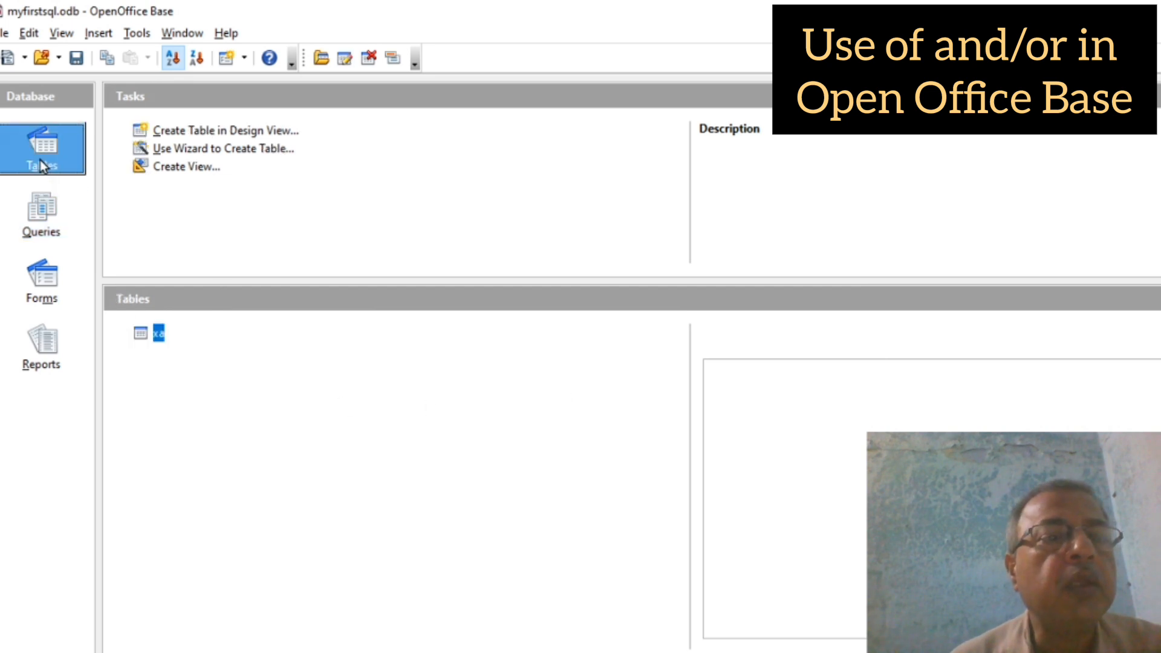
{"action": "double_click", "coordinate": [156, 336]}
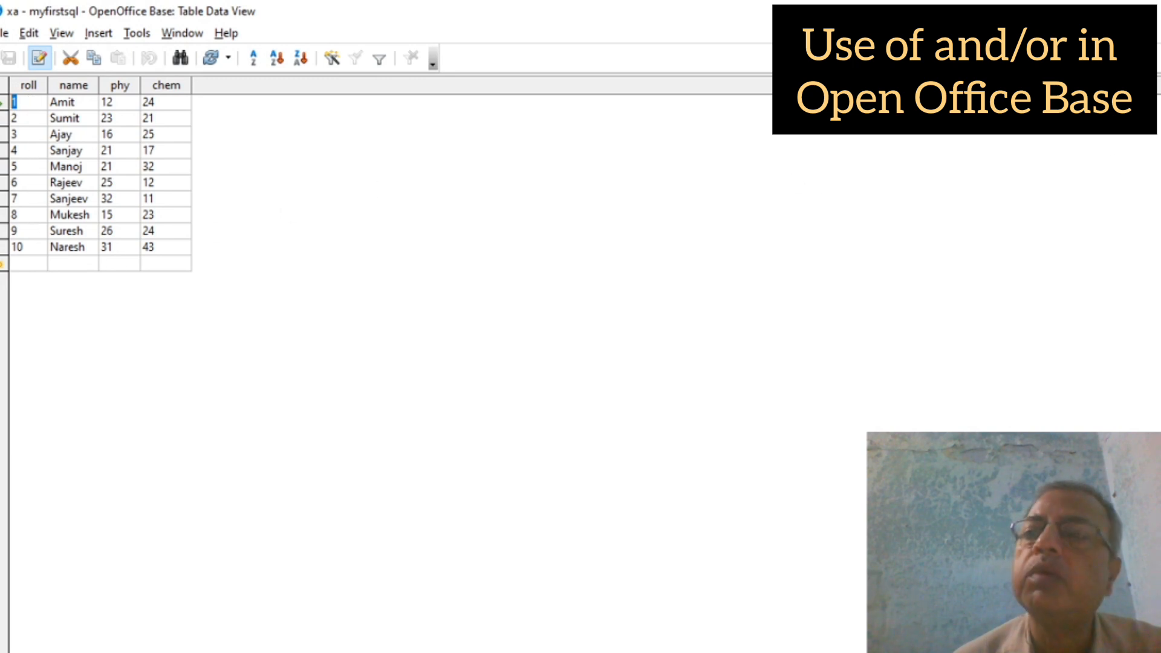
{"action": "left_click", "coordinate": [1147, 11]}
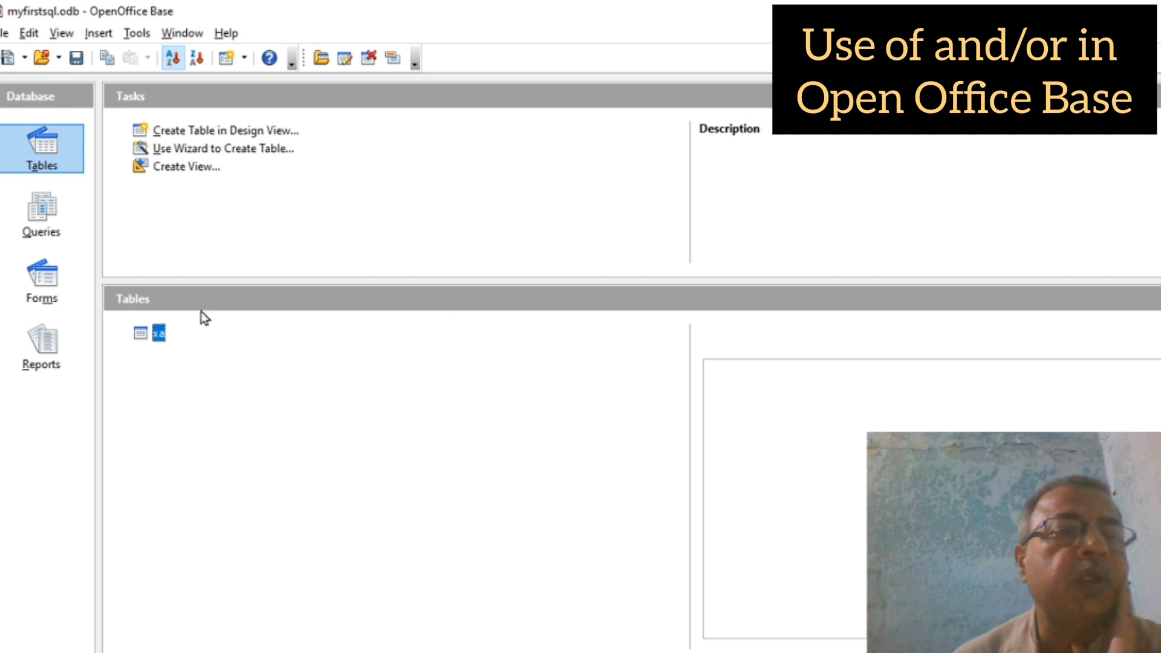
{"action": "left_click", "coordinate": [42, 214]}
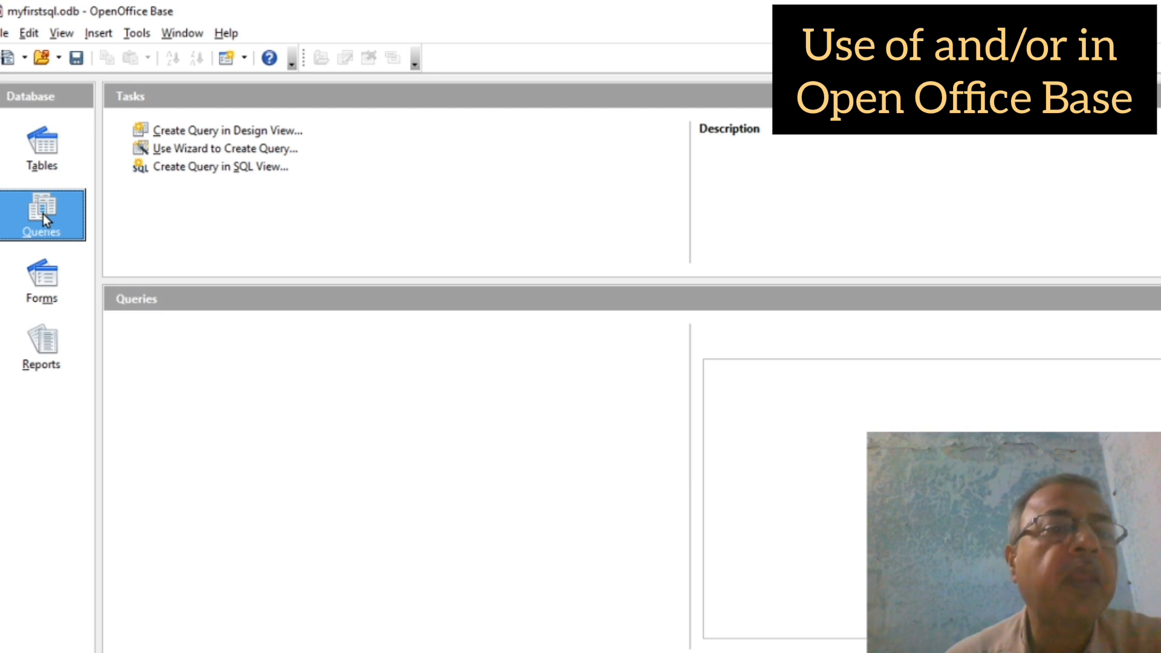
Step: Start a new design-view query with table xa added
{"action": "left_click", "coordinate": [246, 130]}
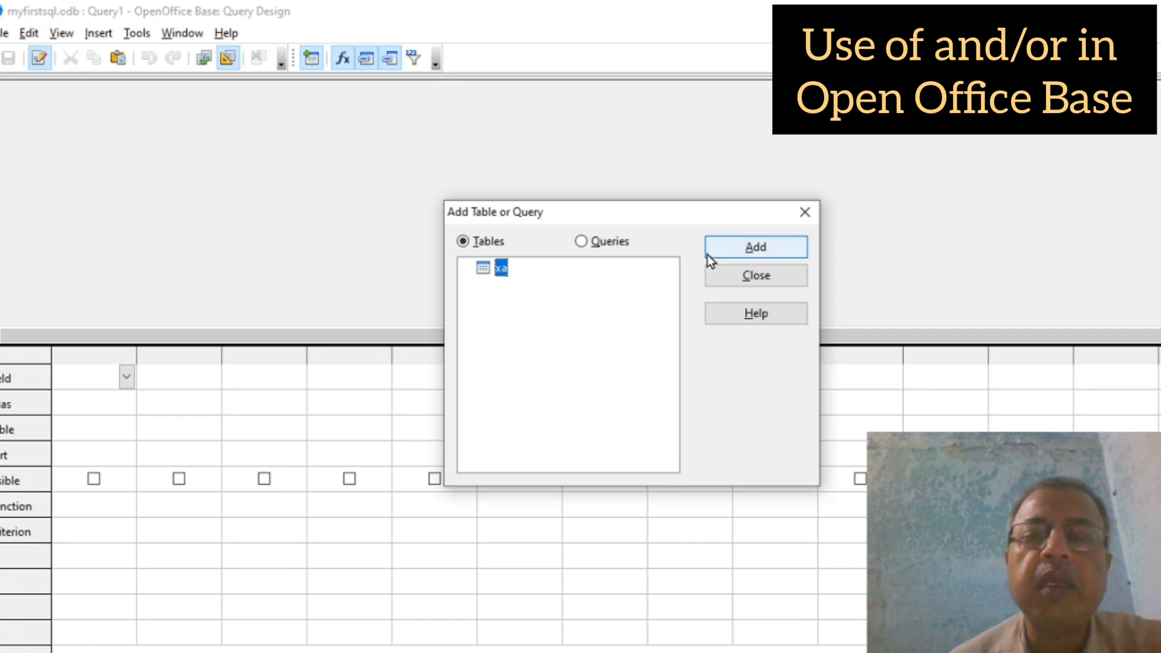
{"action": "left_click", "coordinate": [753, 254]}
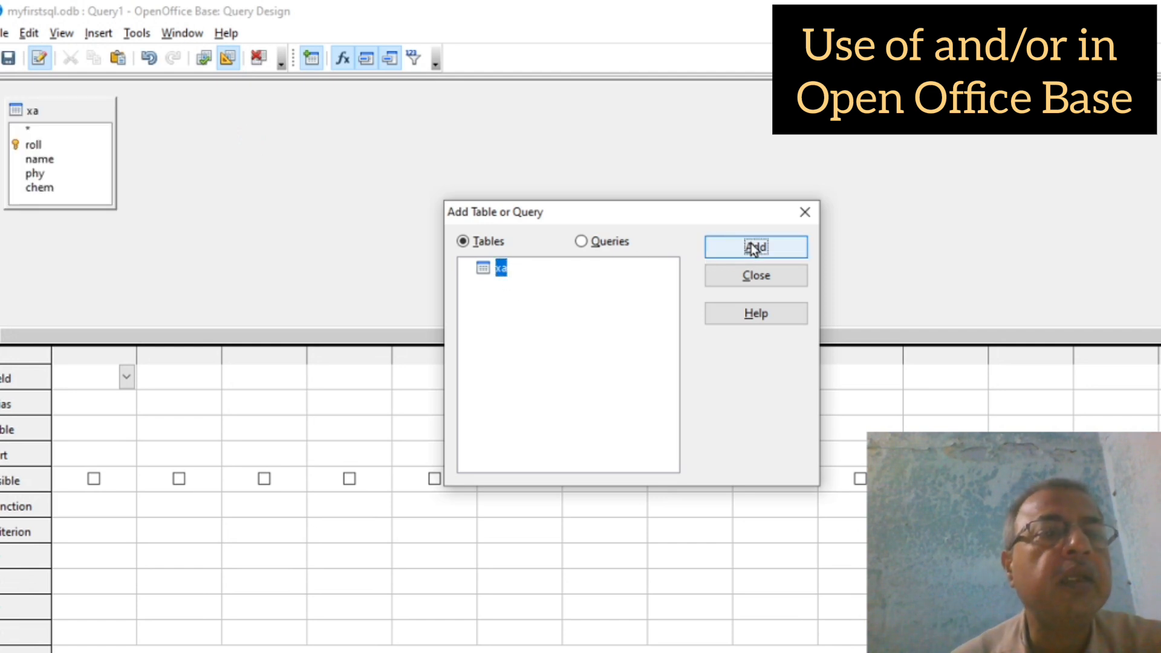
{"action": "left_click", "coordinate": [754, 279]}
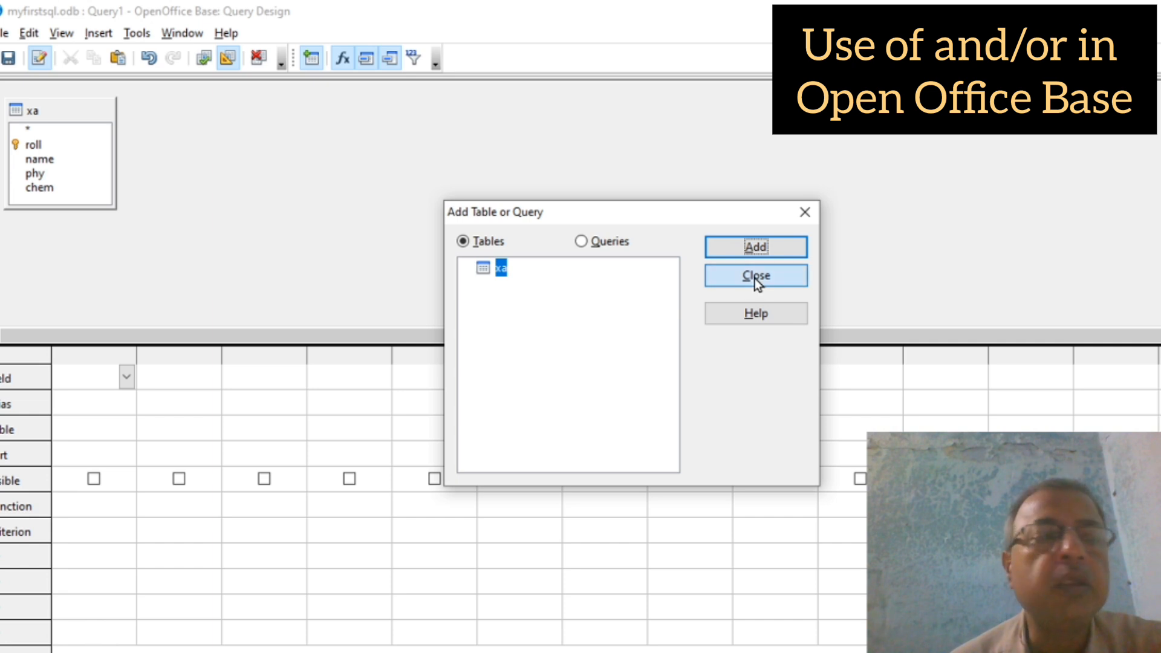
Step: Place the fields roll, name, phy and chem in the first four columns
{"action": "left_click", "coordinate": [126, 378]}
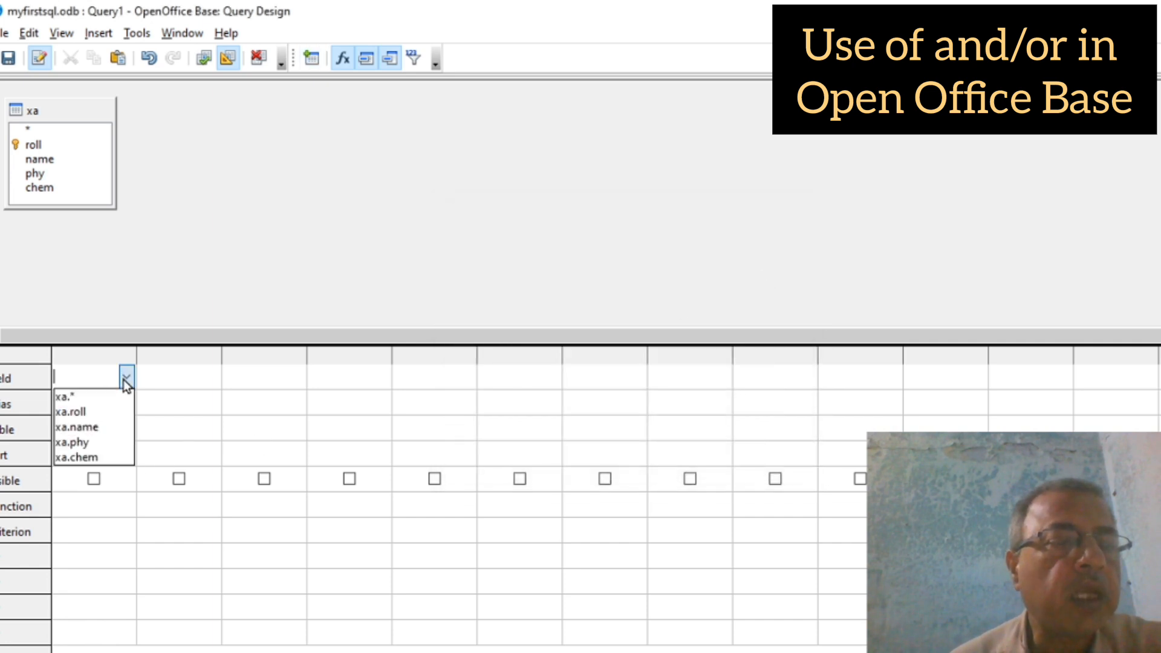
{"action": "left_click", "coordinate": [87, 411]}
{"action": "left_click", "coordinate": [169, 376]}
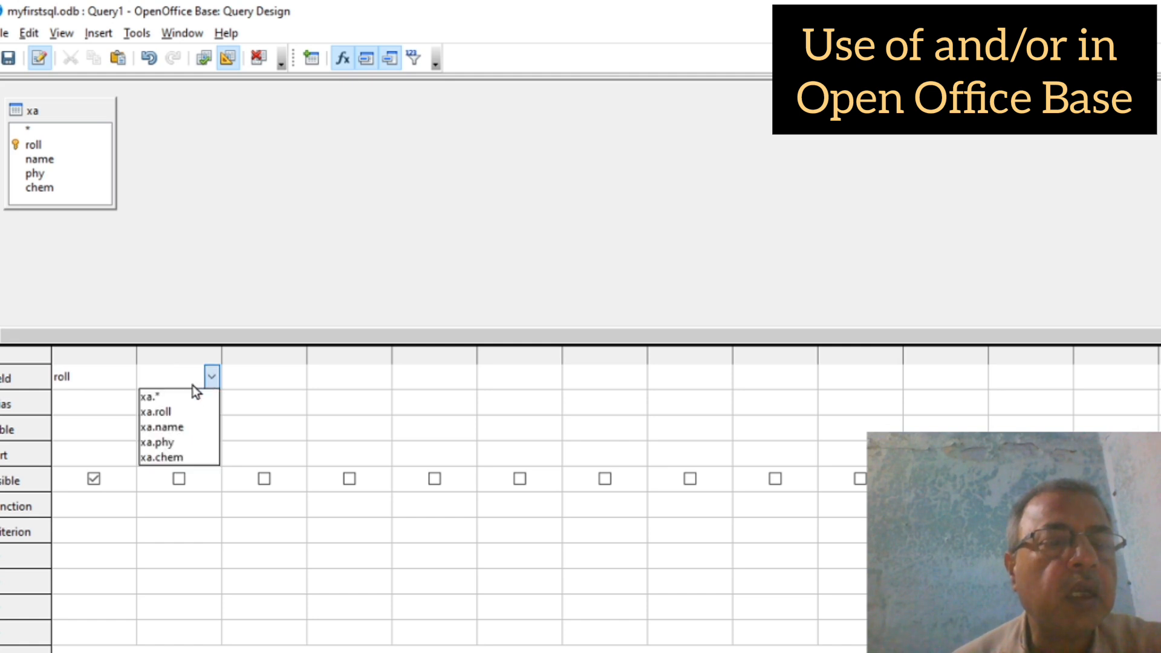
{"action": "left_click", "coordinate": [170, 427]}
{"action": "left_click", "coordinate": [268, 374]}
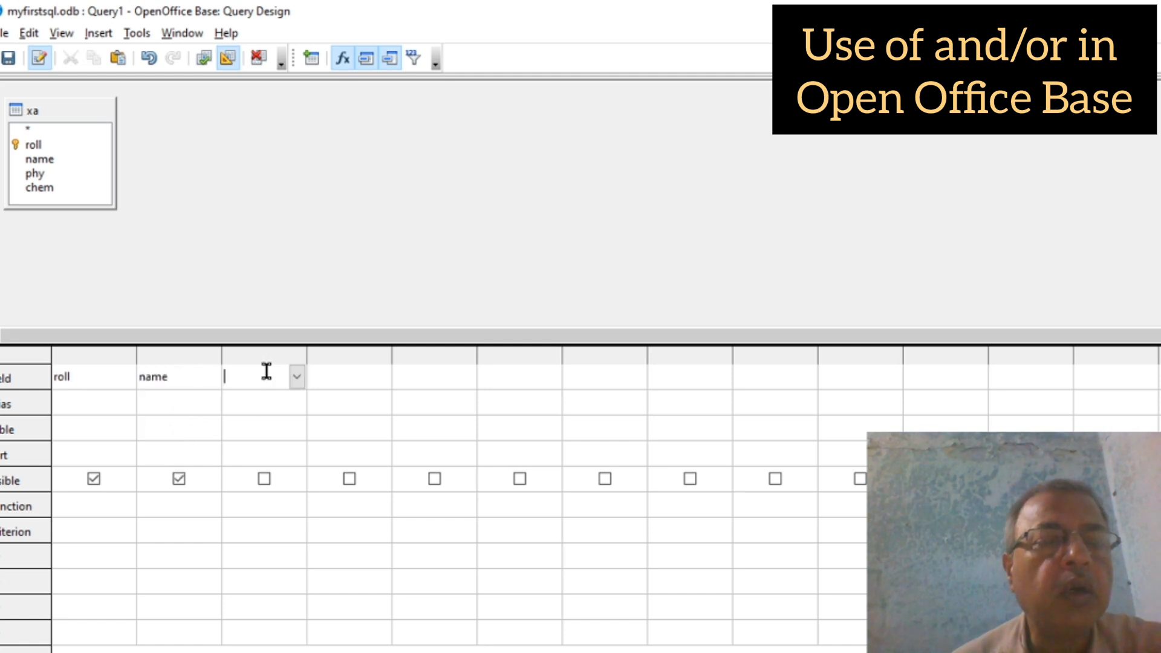
{"action": "left_click", "coordinate": [297, 375]}
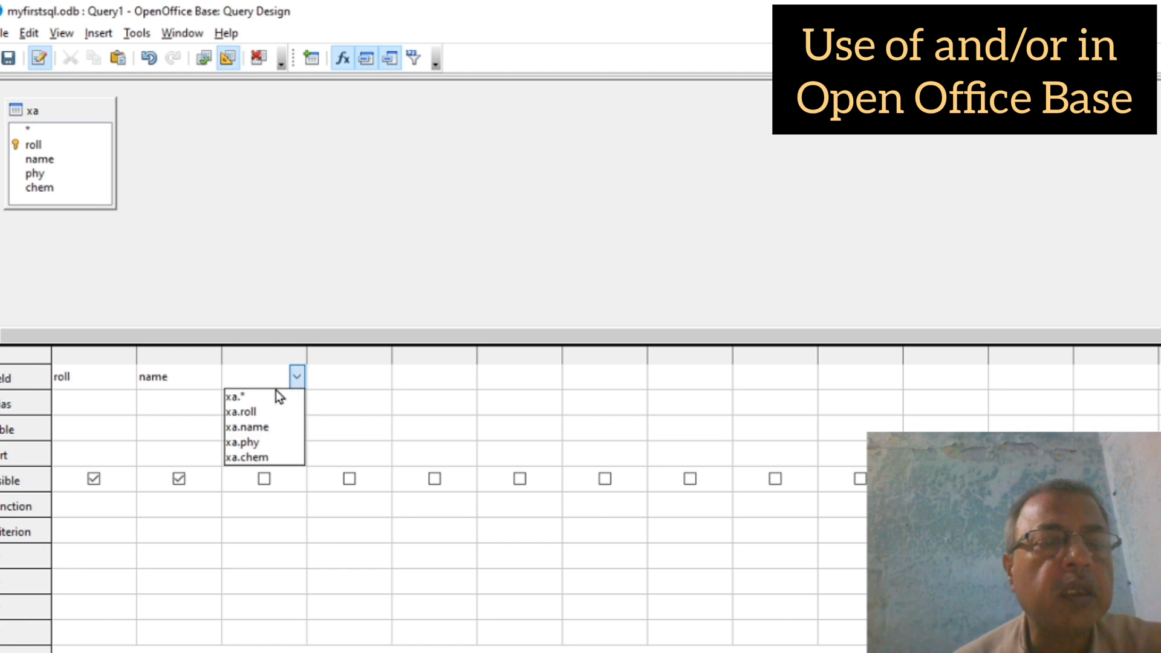
{"action": "left_click", "coordinate": [252, 442]}
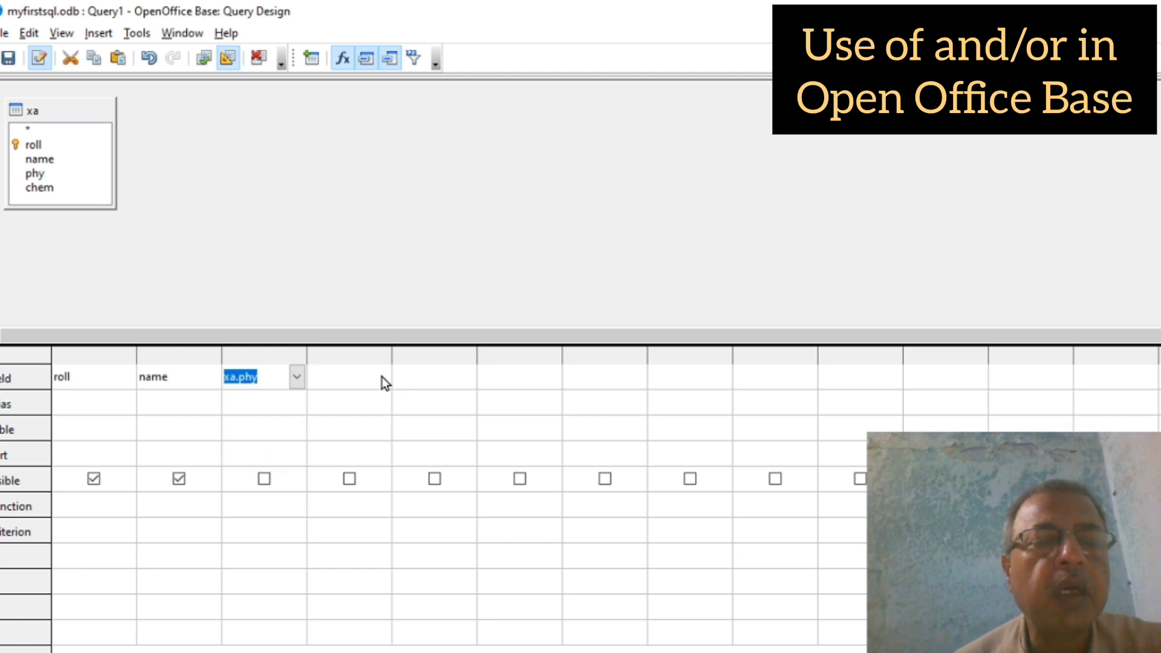
{"action": "left_click", "coordinate": [366, 381]}
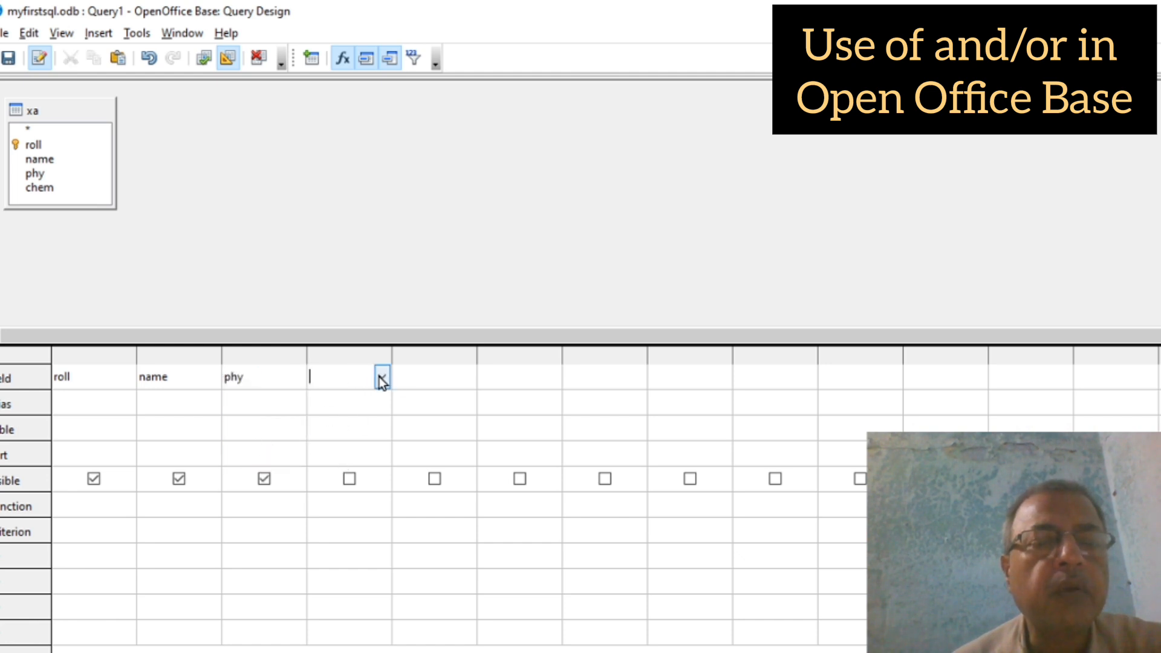
{"action": "left_click", "coordinate": [382, 377]}
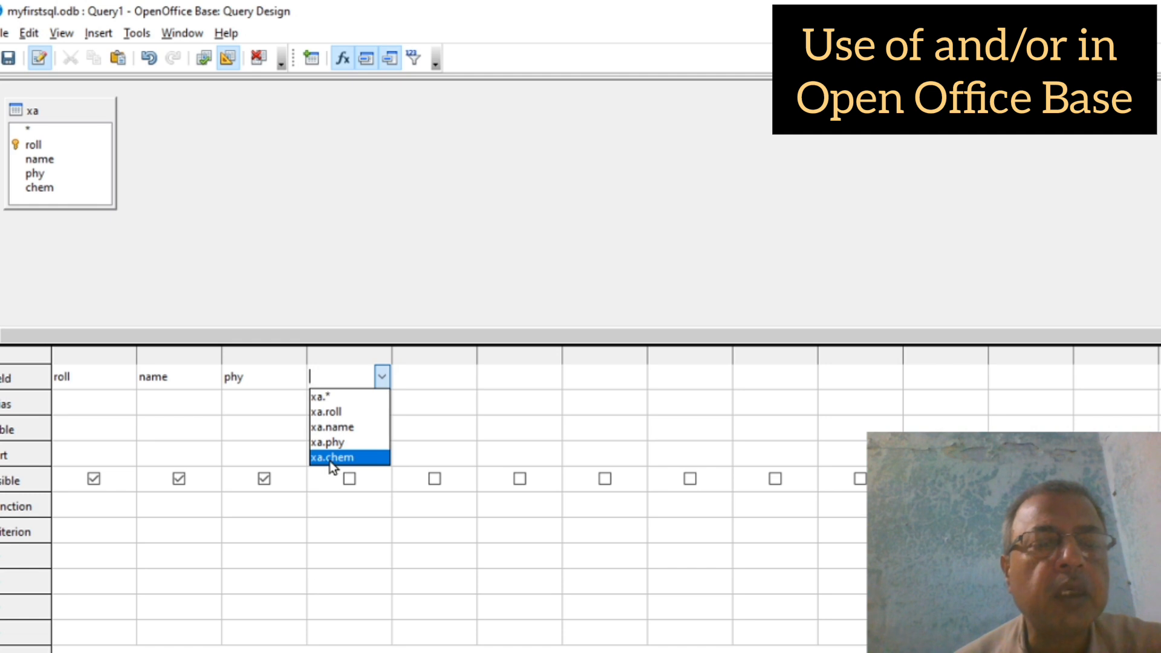
{"action": "left_click", "coordinate": [329, 461]}
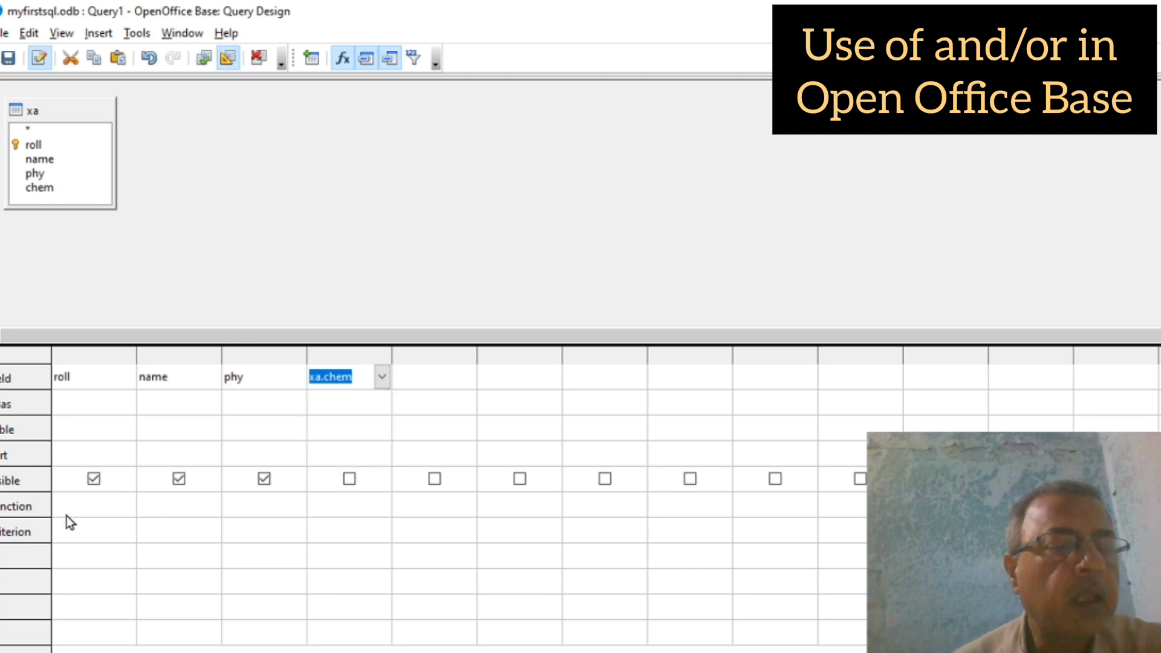
Step: Enter the criterion =2 or 7 under roll
{"action": "left_click", "coordinate": [71, 532]}
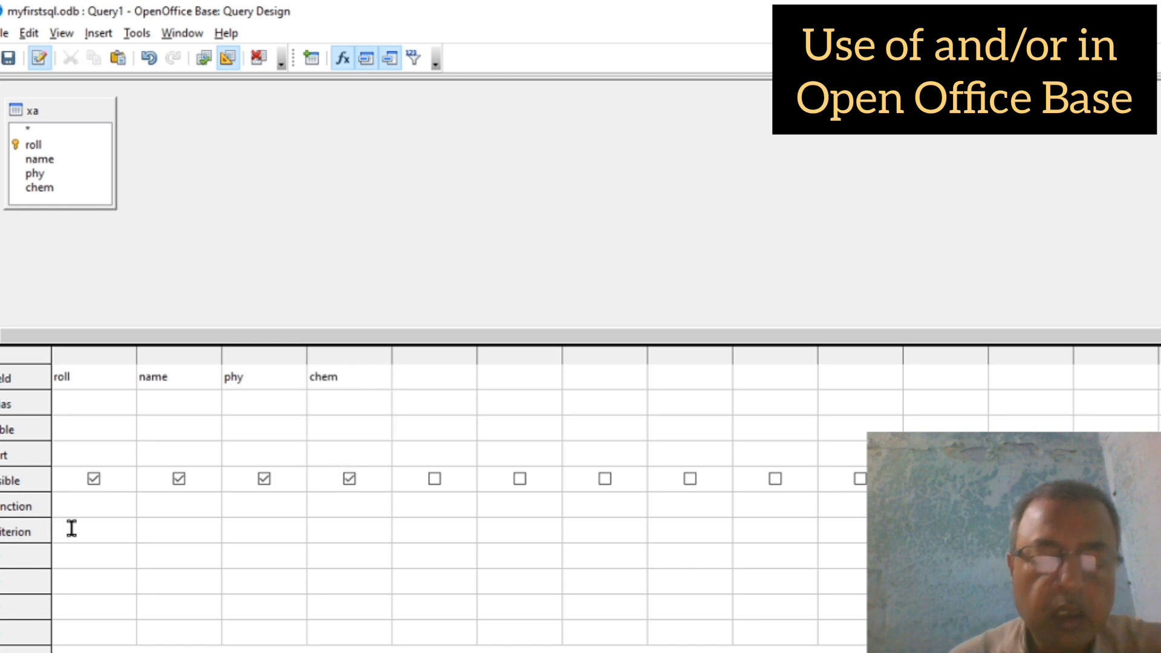
{"action": "type", "text": "=2"}
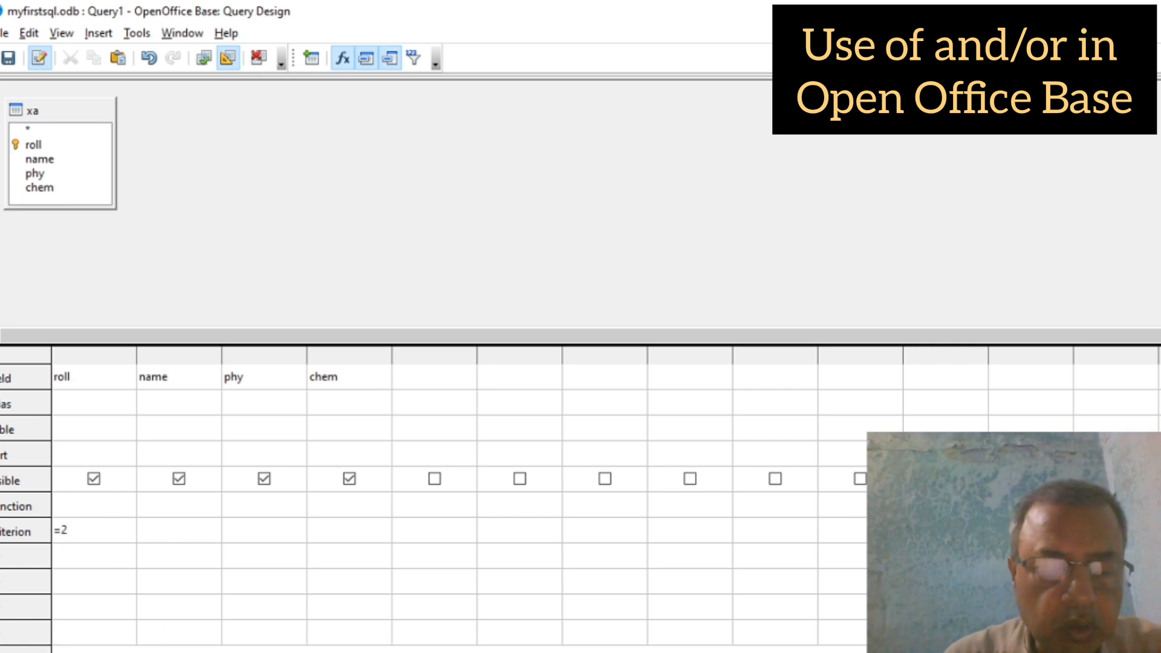
{"action": "type", "text": " or"}
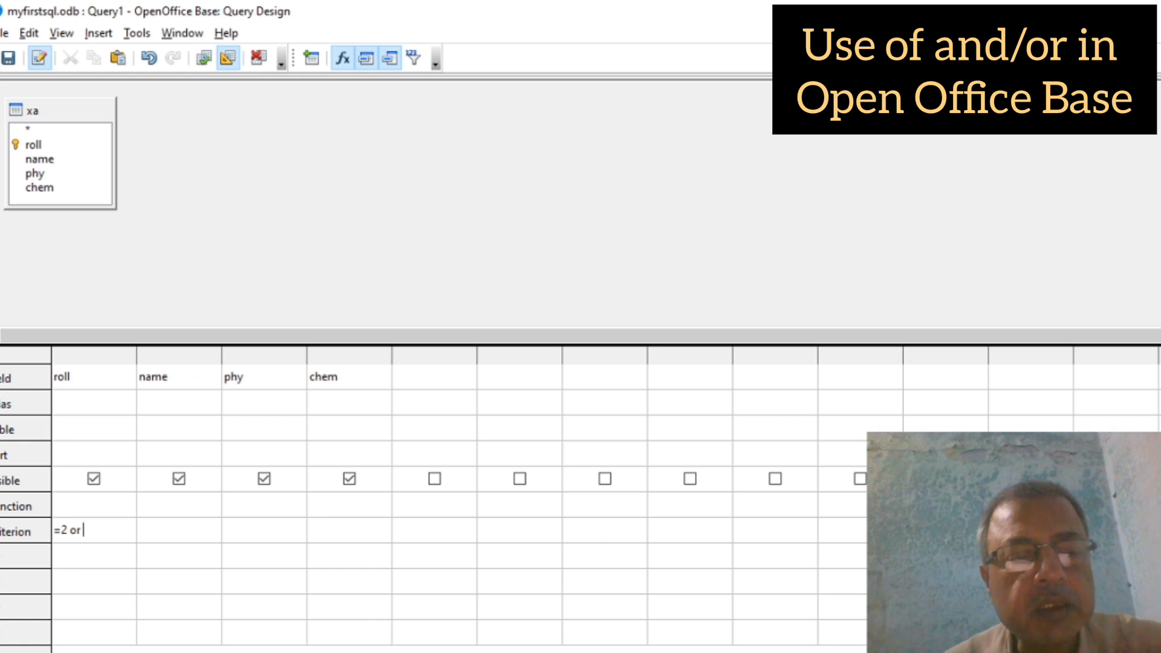
{"action": "type", "text": "7"}
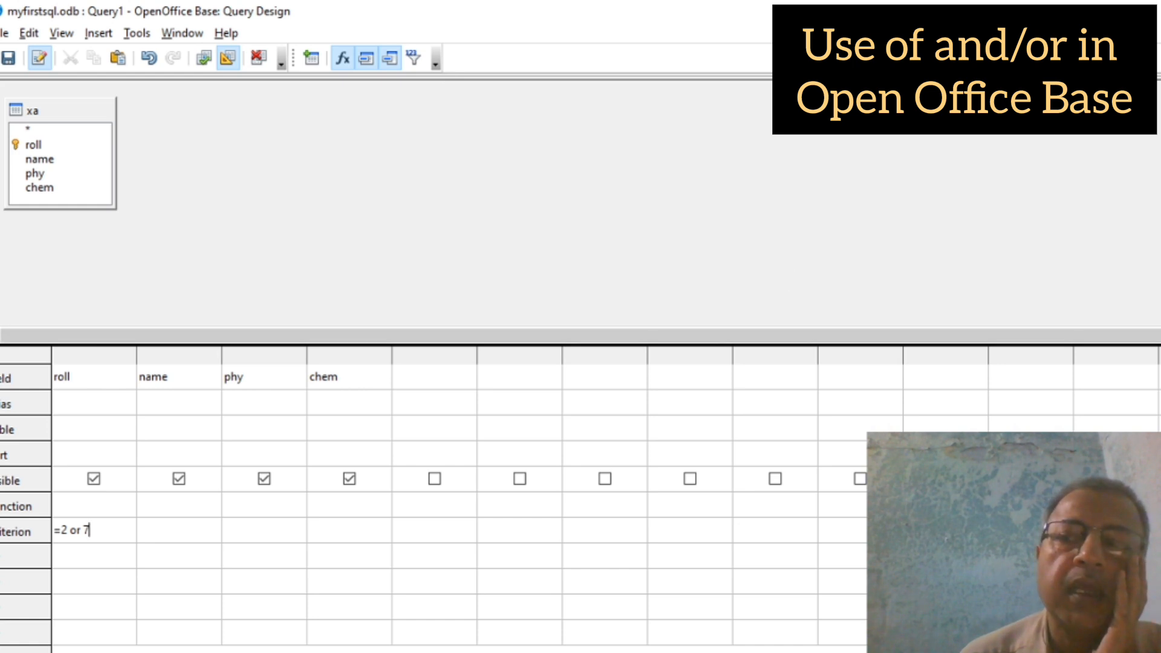
Step: Close the design query and save it under the name designQ
{"action": "key", "text": "alt+F4"}
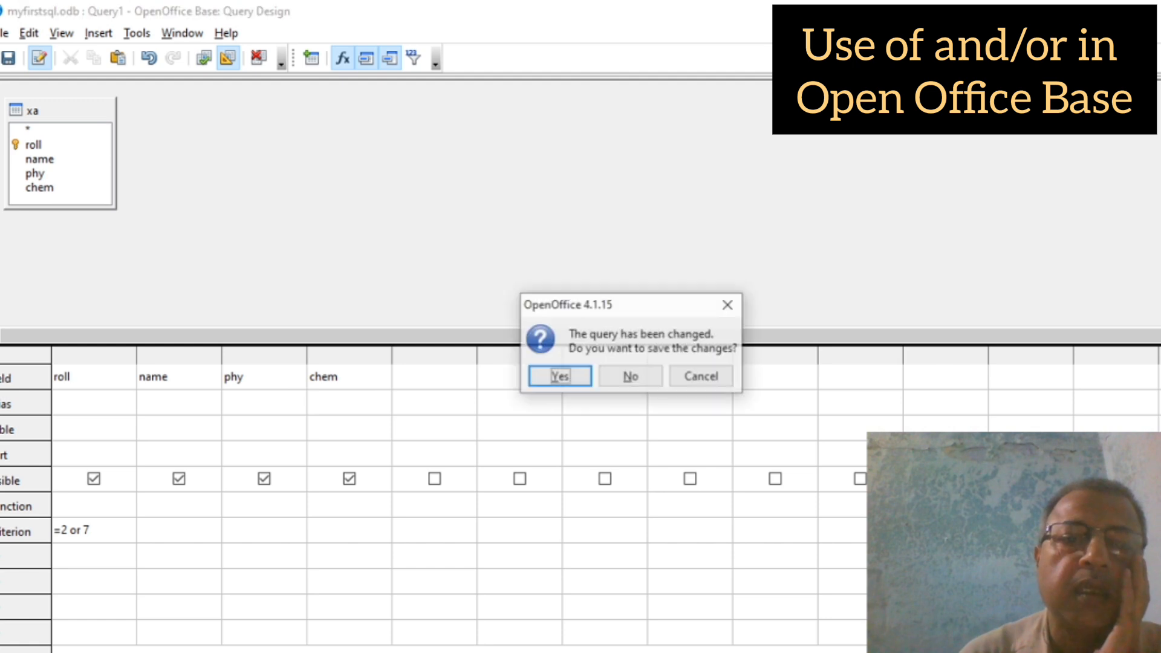
{"action": "left_click", "coordinate": [560, 376]}
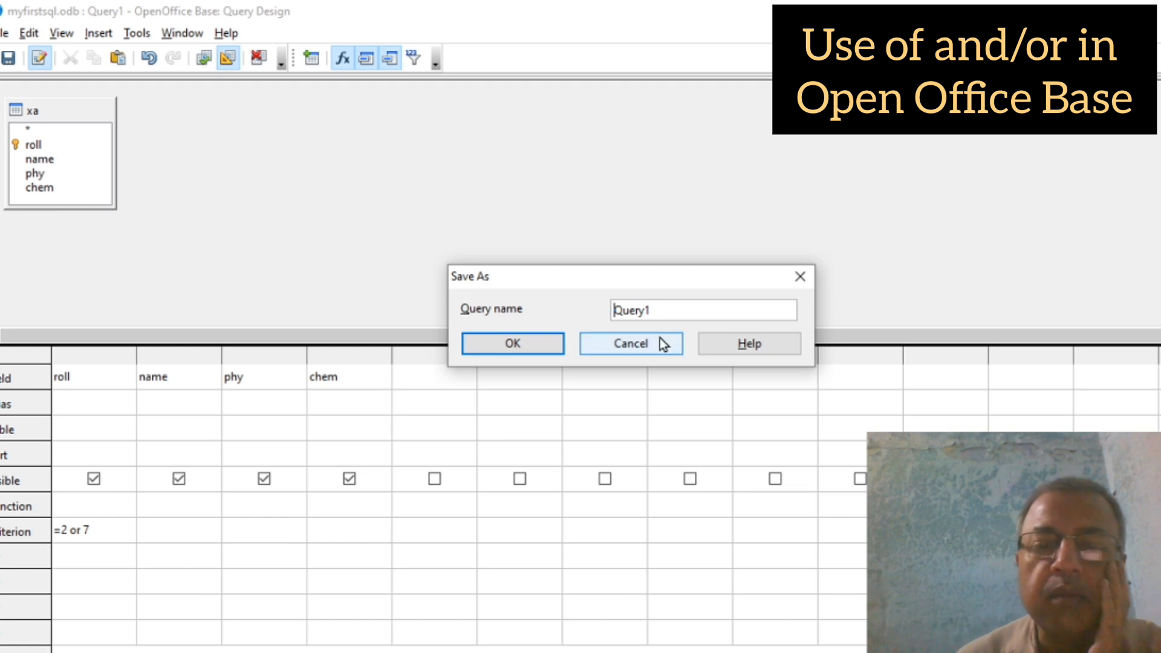
{"action": "left_click", "coordinate": [666, 314]}
{"action": "key", "text": "BackSpace"}
{"action": "key", "text": "BackSpace"}
{"action": "key", "text": "BackSpace"}
{"action": "key", "text": "BackSpace"}
{"action": "key", "text": "BackSpace"}
{"action": "key", "text": "BackSpace"}
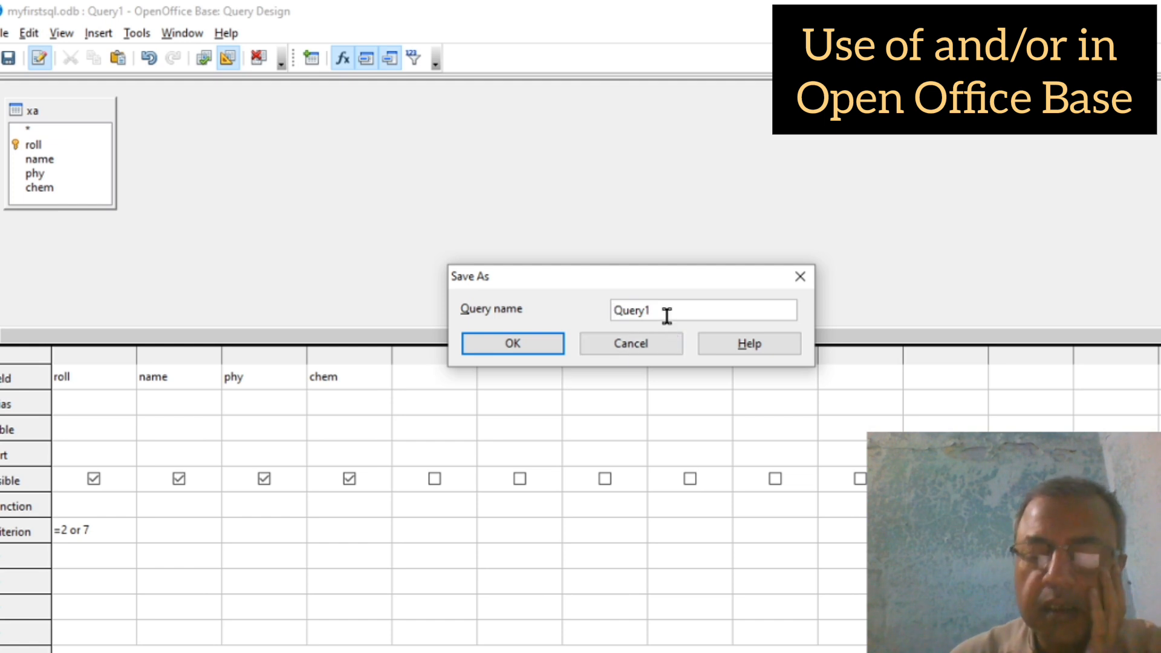
{"action": "type", "text": "de"}
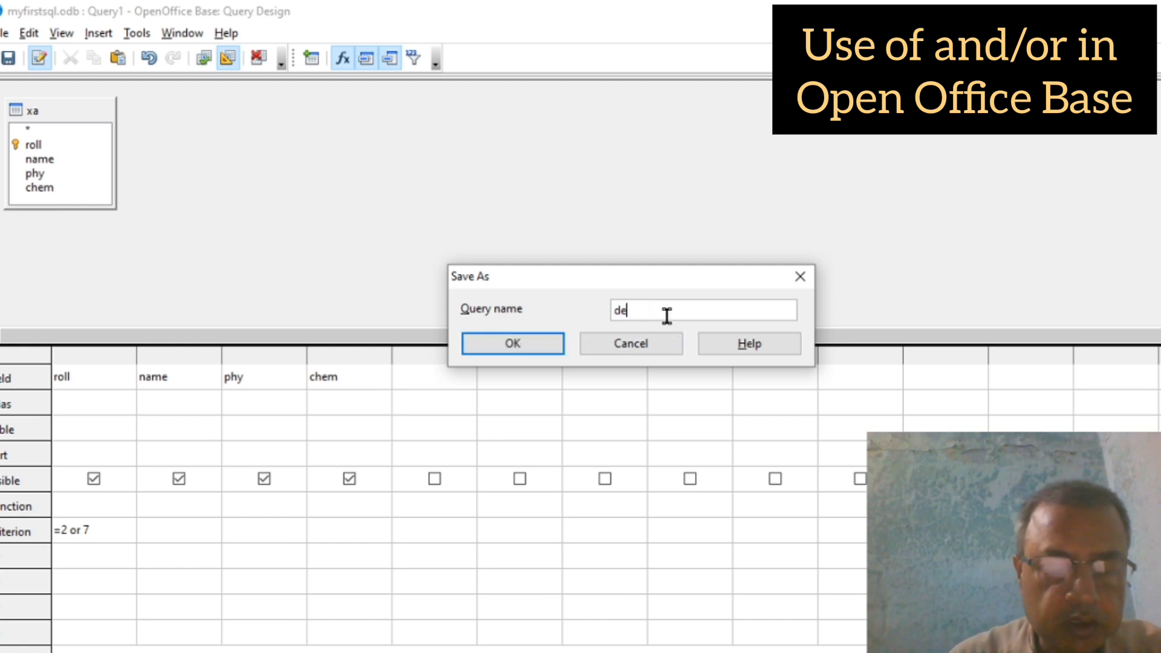
{"action": "type", "text": "signQ"}
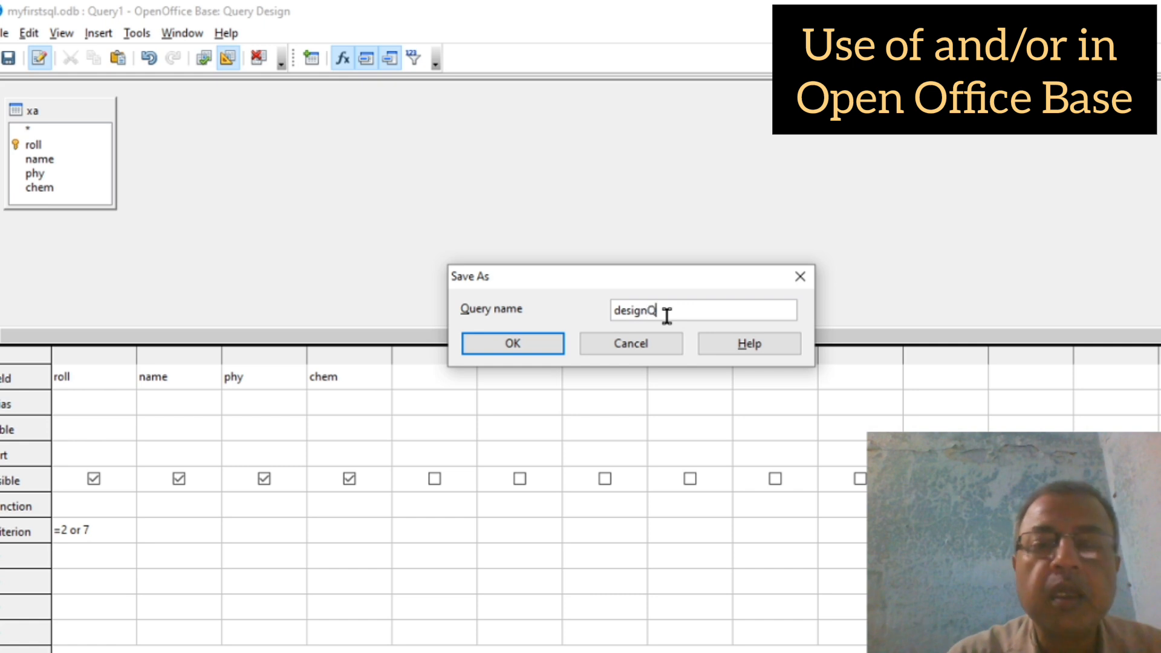
{"action": "left_click", "coordinate": [513, 343]}
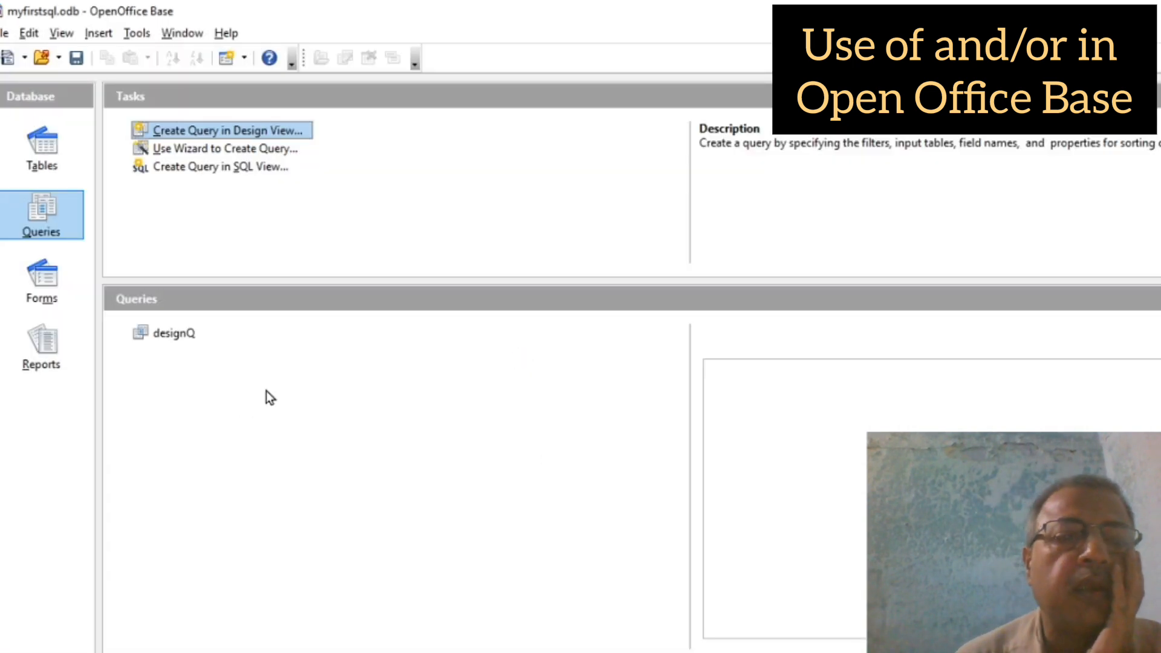
{"action": "double_click", "coordinate": [168, 336]}
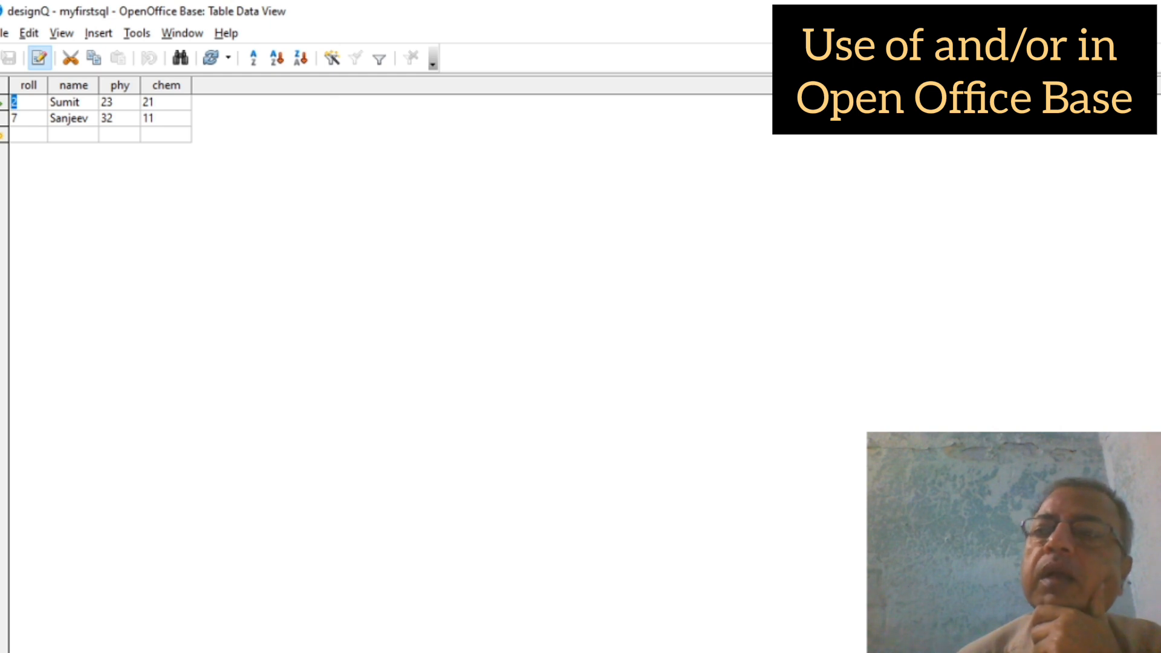
{"action": "left_click", "coordinate": [1145, 11]}
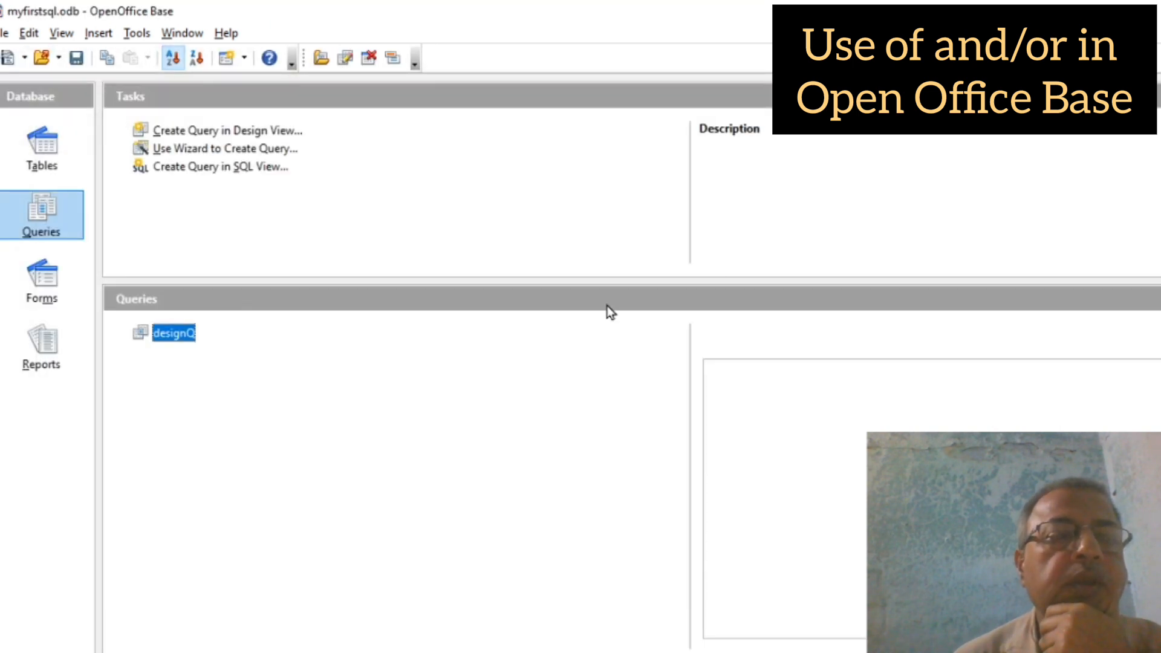
Step: In the query wizard, use table xa as the source with all of its fields
{"action": "left_click", "coordinate": [231, 150]}
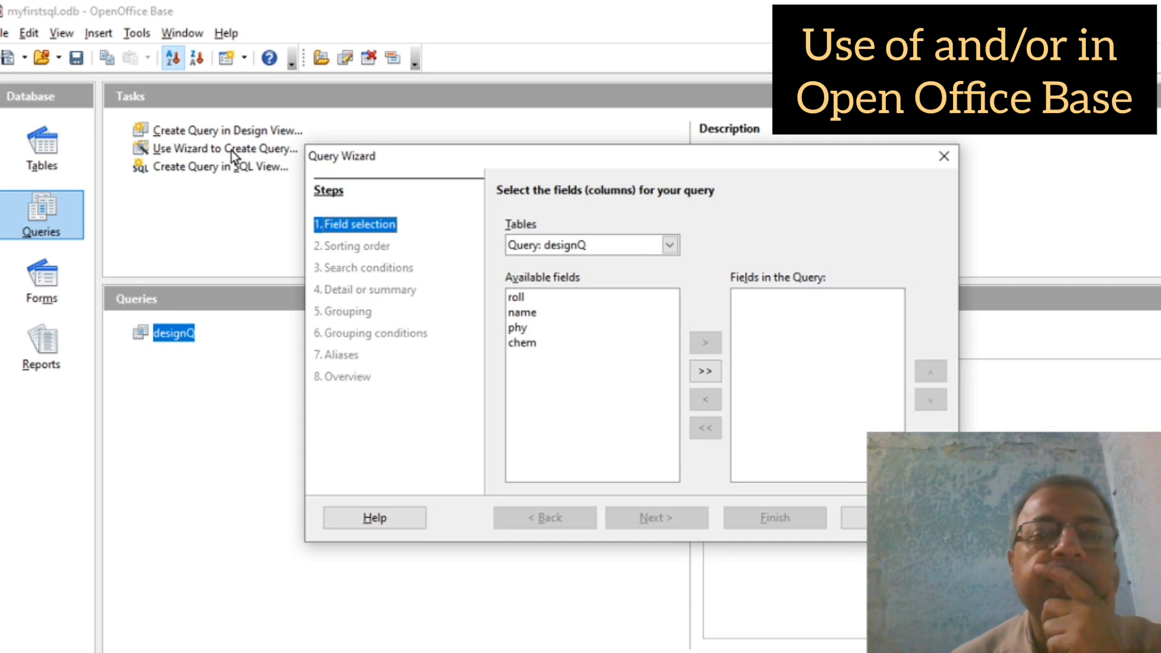
{"action": "left_click", "coordinate": [671, 245]}
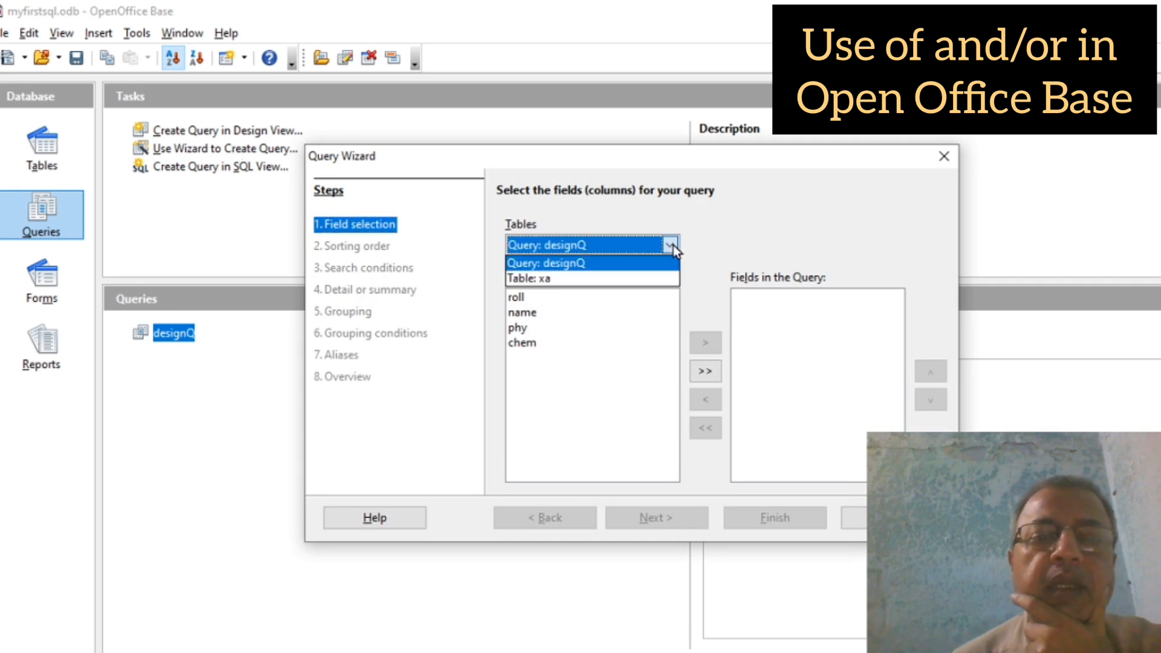
{"action": "left_click", "coordinate": [535, 283]}
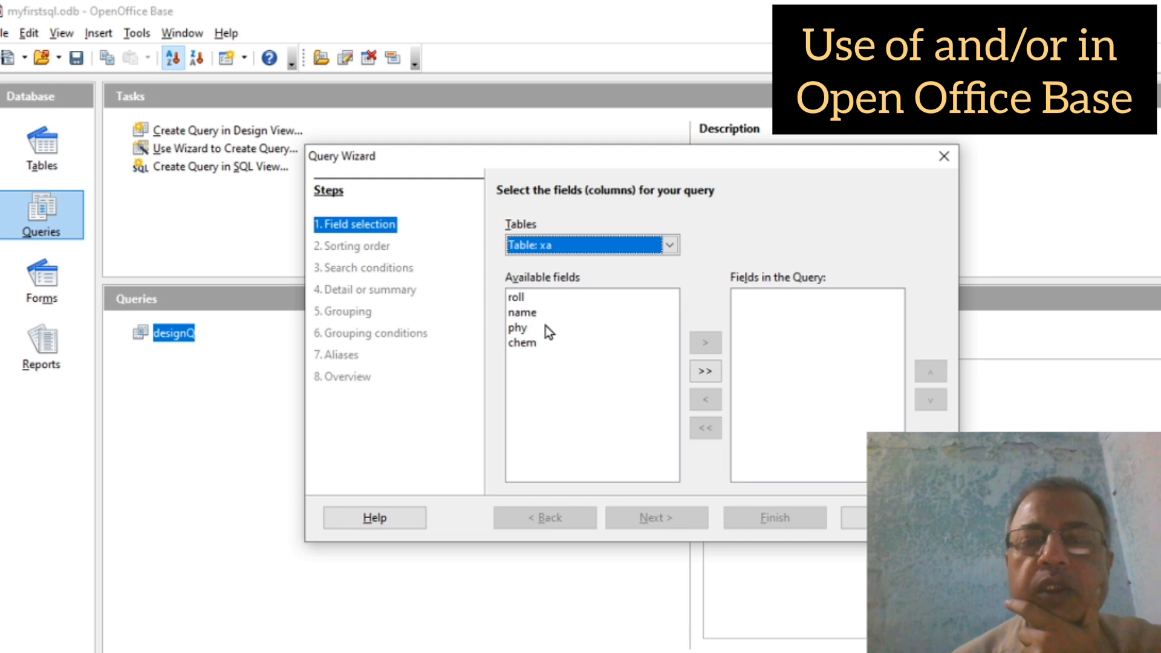
{"action": "left_click", "coordinate": [709, 373]}
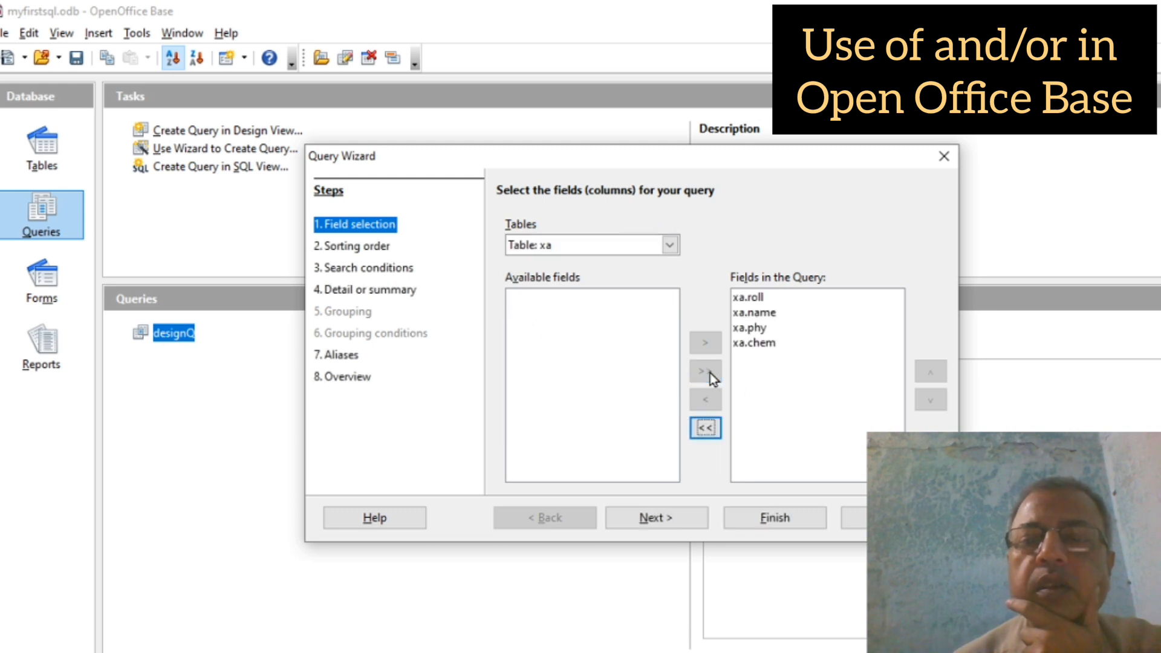
Step: Add a first search condition: xa.roll equal to 2
{"action": "left_click", "coordinate": [356, 268]}
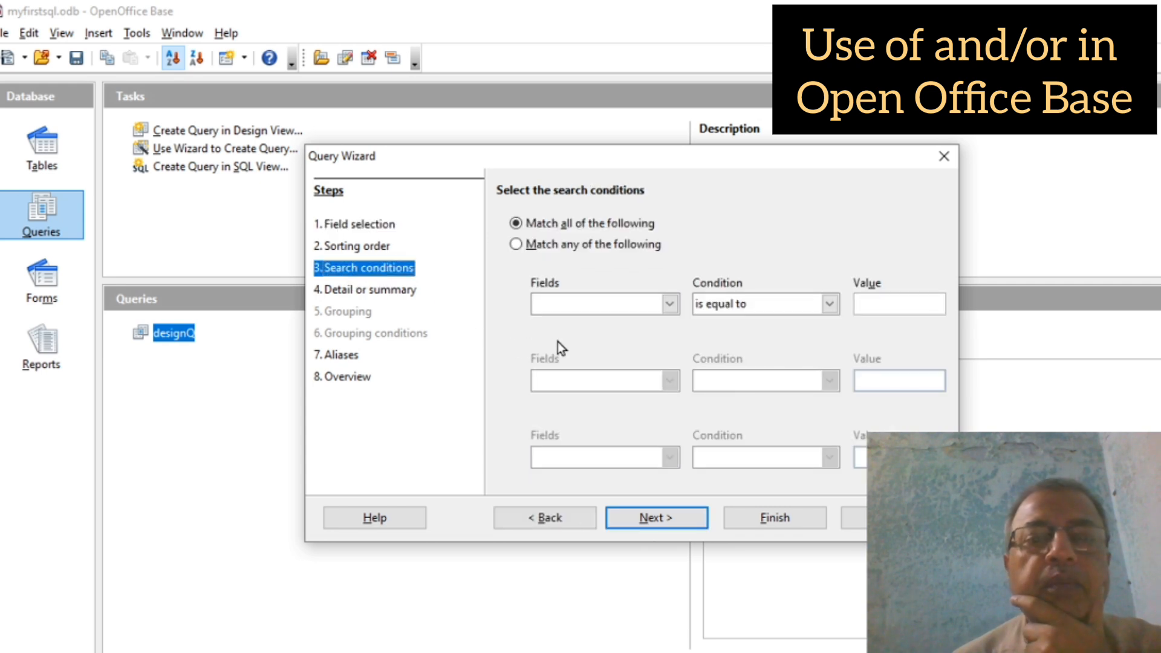
{"action": "left_click", "coordinate": [560, 304]}
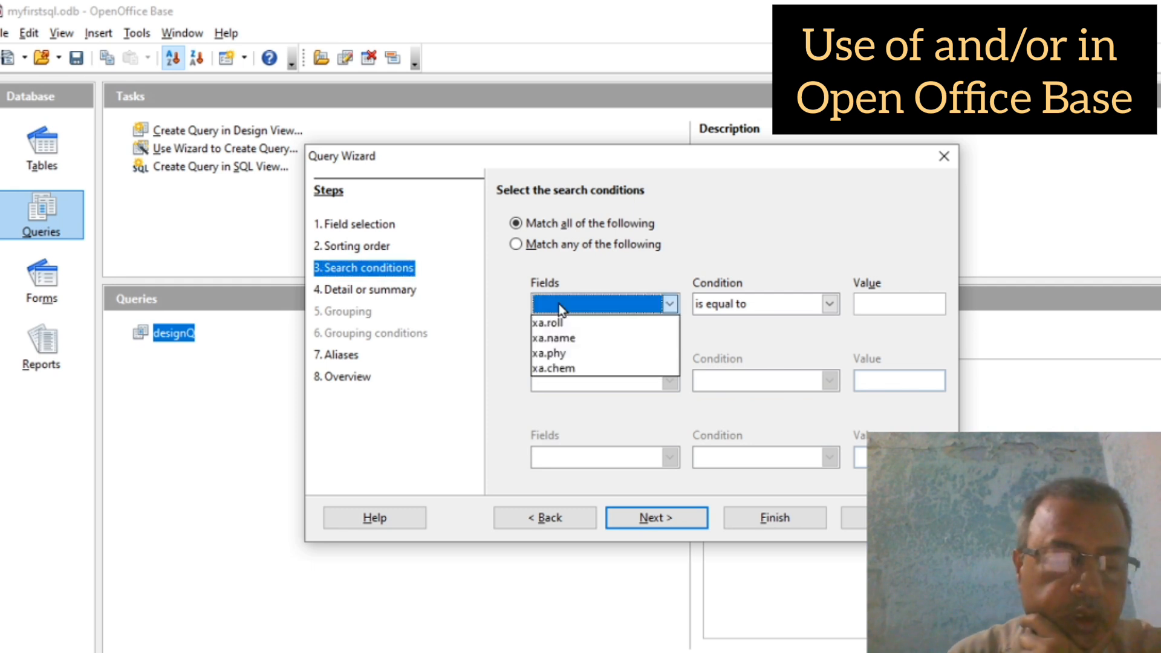
{"action": "left_click", "coordinate": [558, 324]}
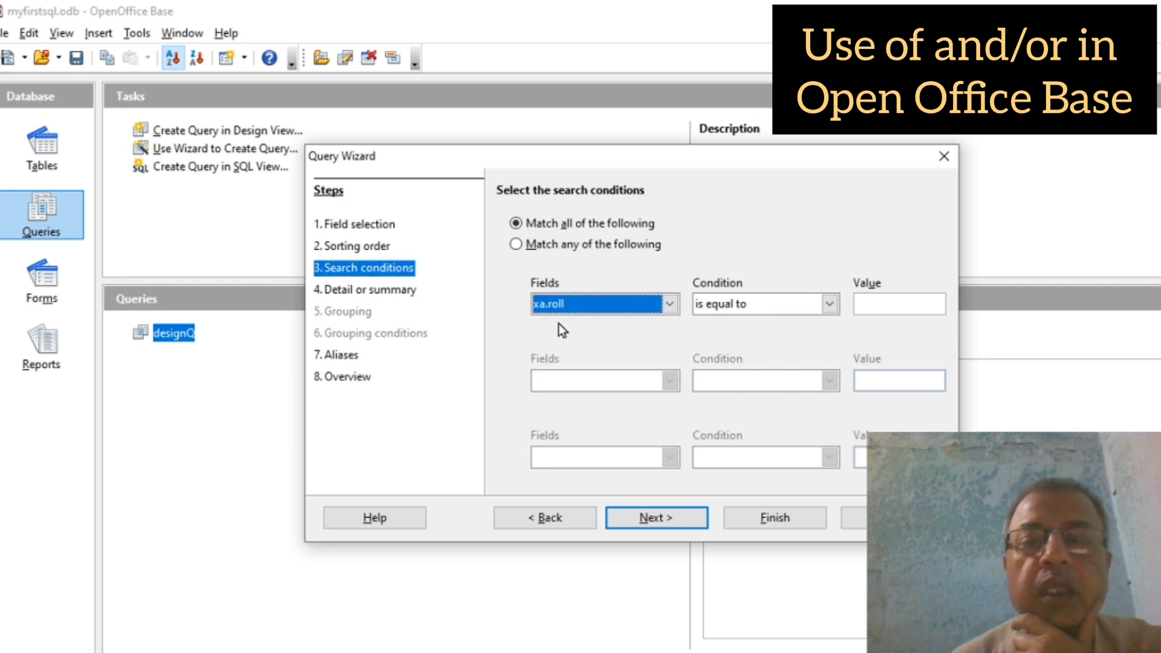
{"action": "left_click", "coordinate": [867, 302]}
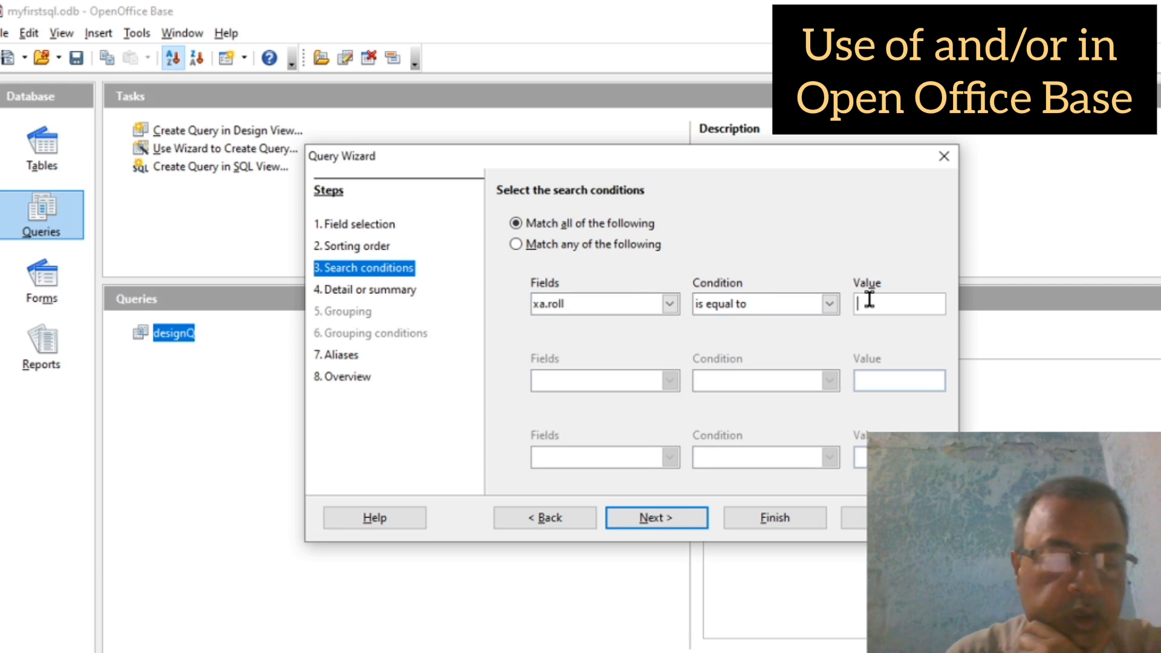
{"action": "type", "text": "2"}
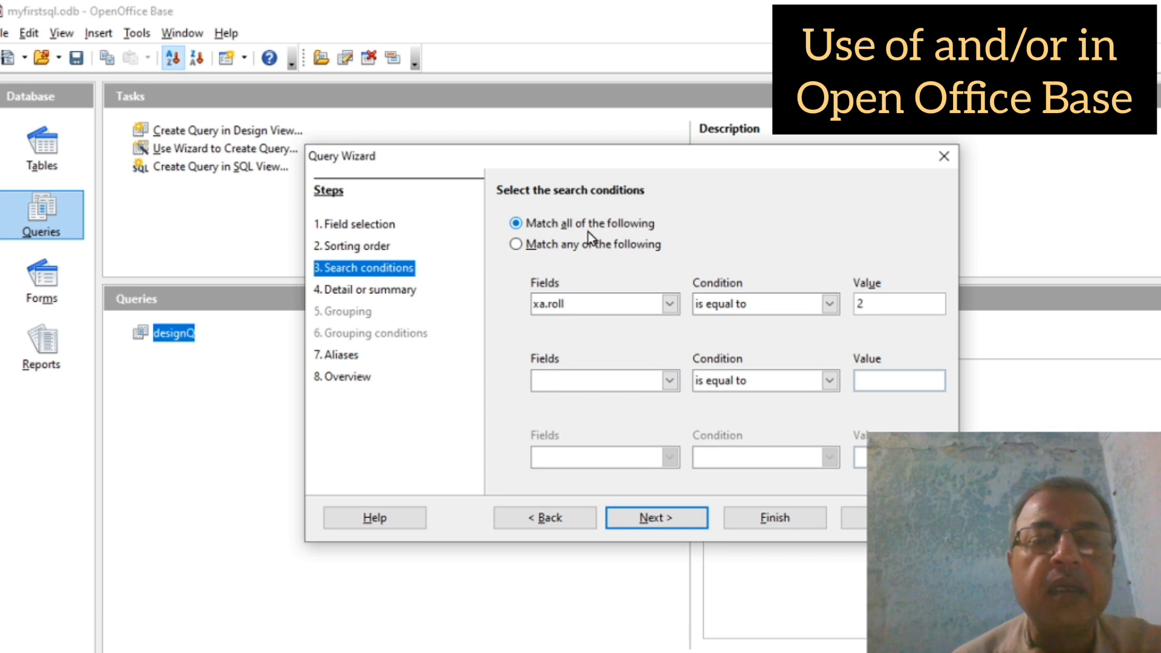
Step: Set Match any, add a second condition xa.roll equal to 7, finish, and close the results
{"action": "left_click", "coordinate": [515, 244]}
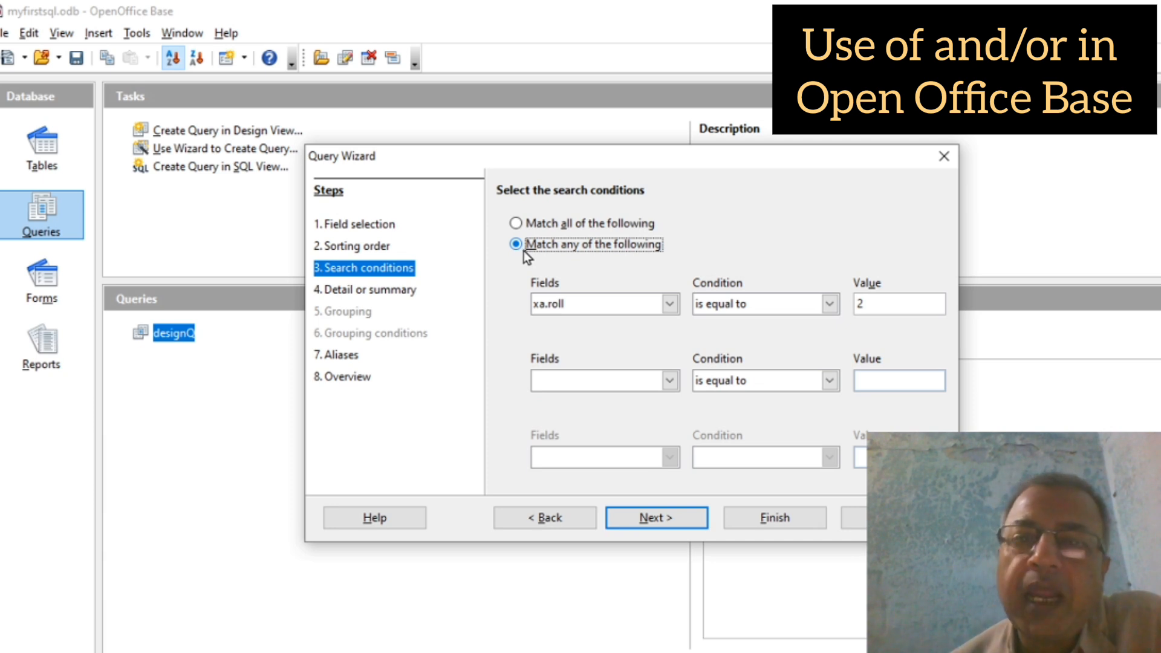
{"action": "left_click", "coordinate": [516, 224]}
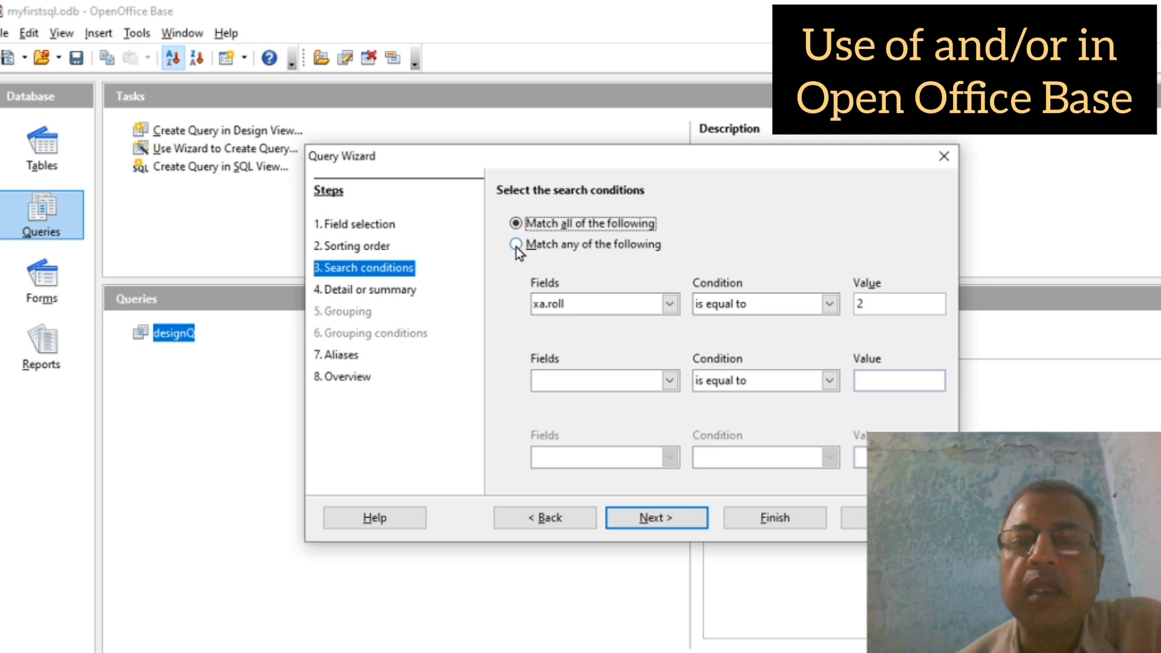
{"action": "left_click", "coordinate": [516, 245]}
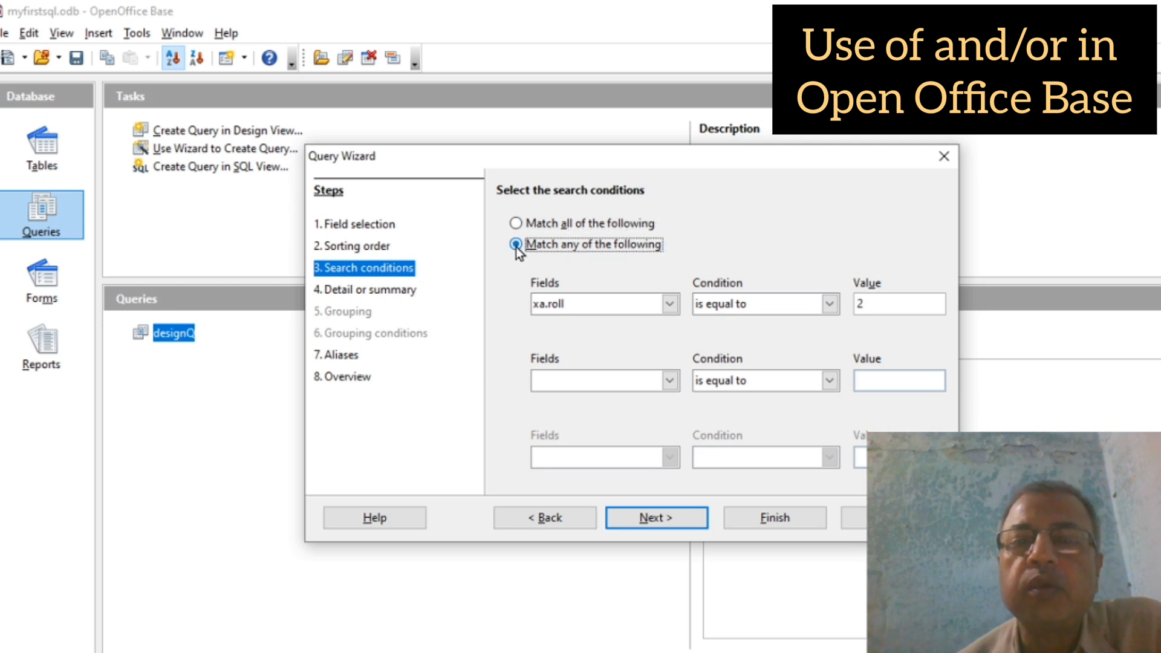
{"action": "left_click", "coordinate": [554, 380]}
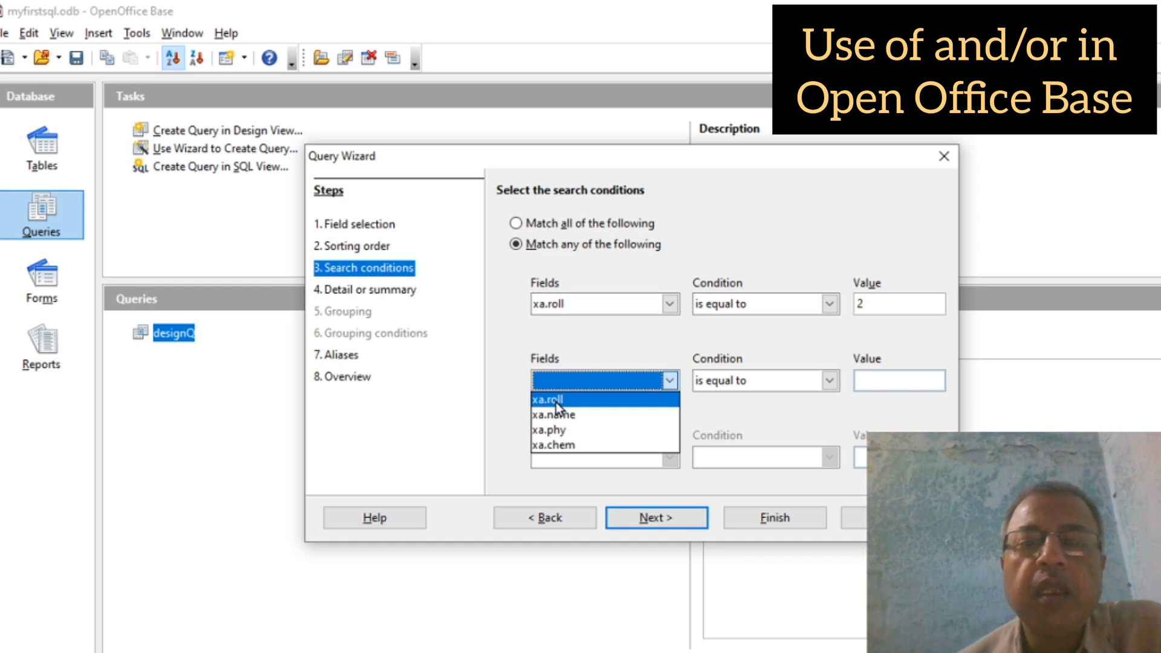
{"action": "left_click", "coordinate": [555, 401]}
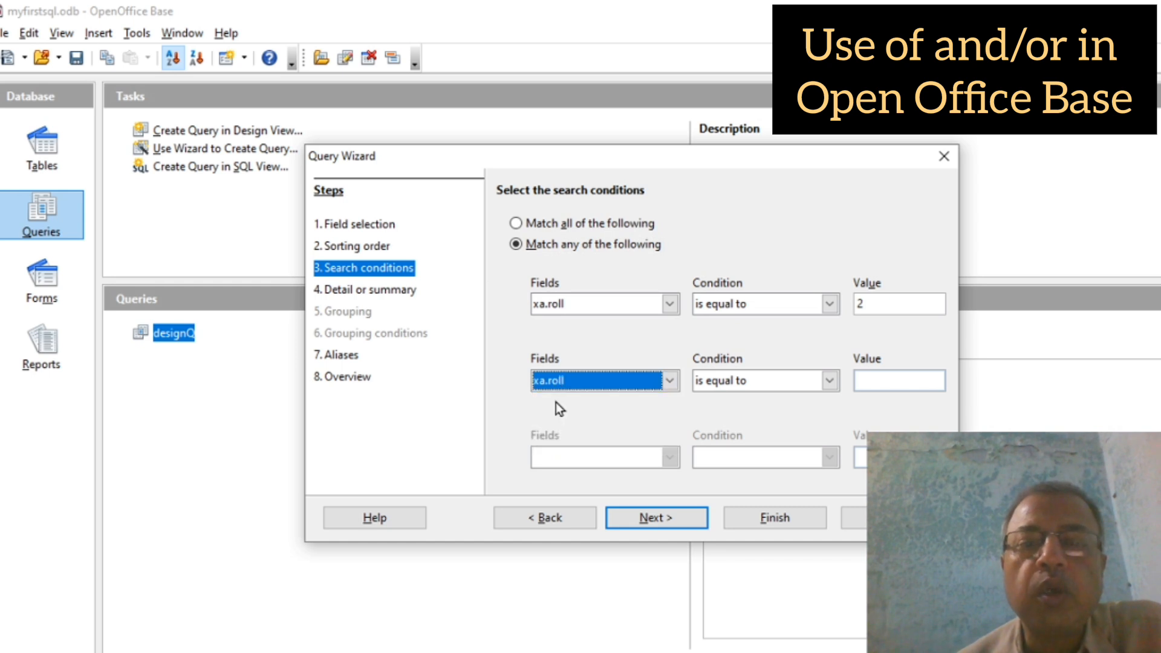
{"action": "left_click", "coordinate": [874, 381]}
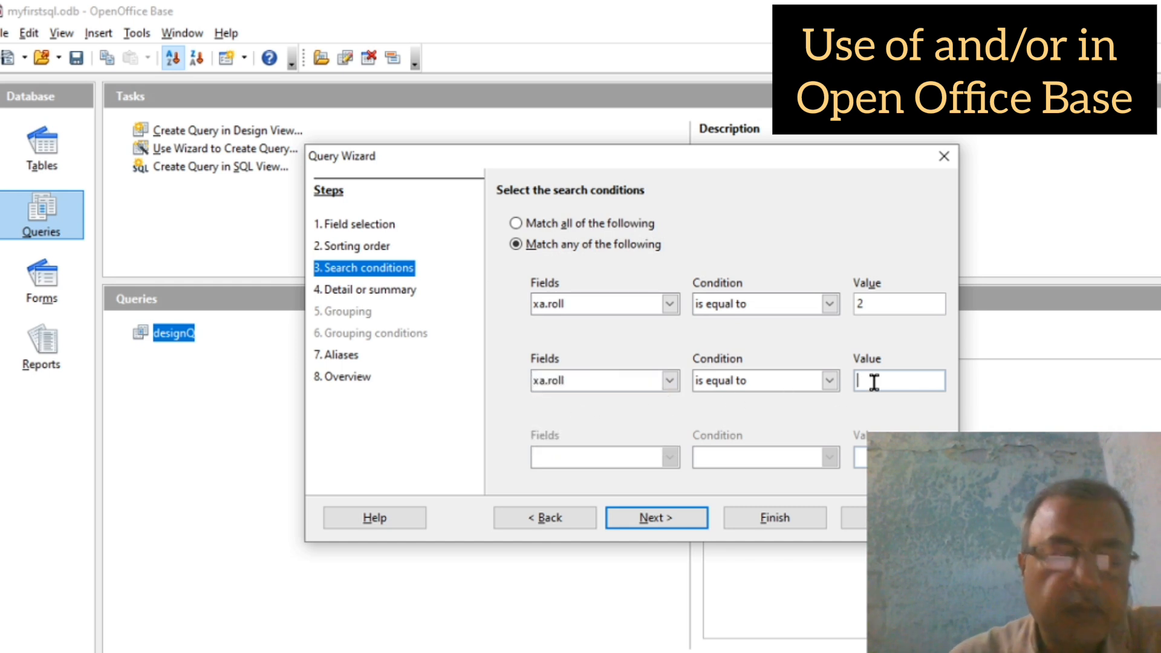
{"action": "type", "text": "7"}
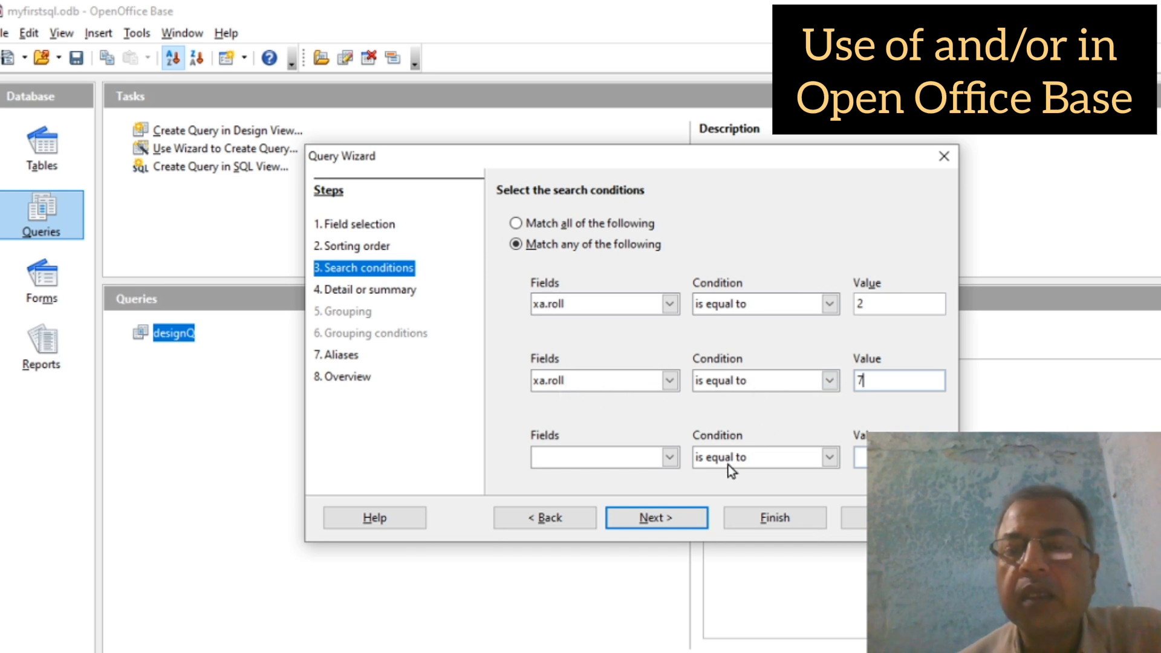
{"action": "left_click", "coordinate": [766, 516]}
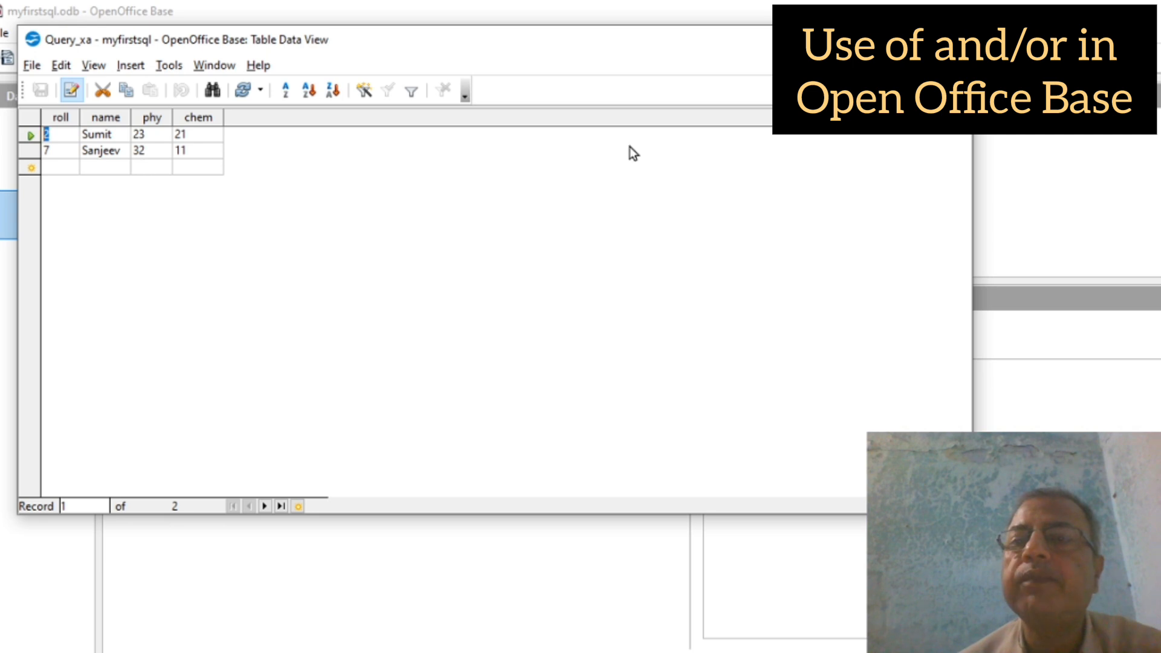
{"action": "left_click", "coordinate": [953, 39]}
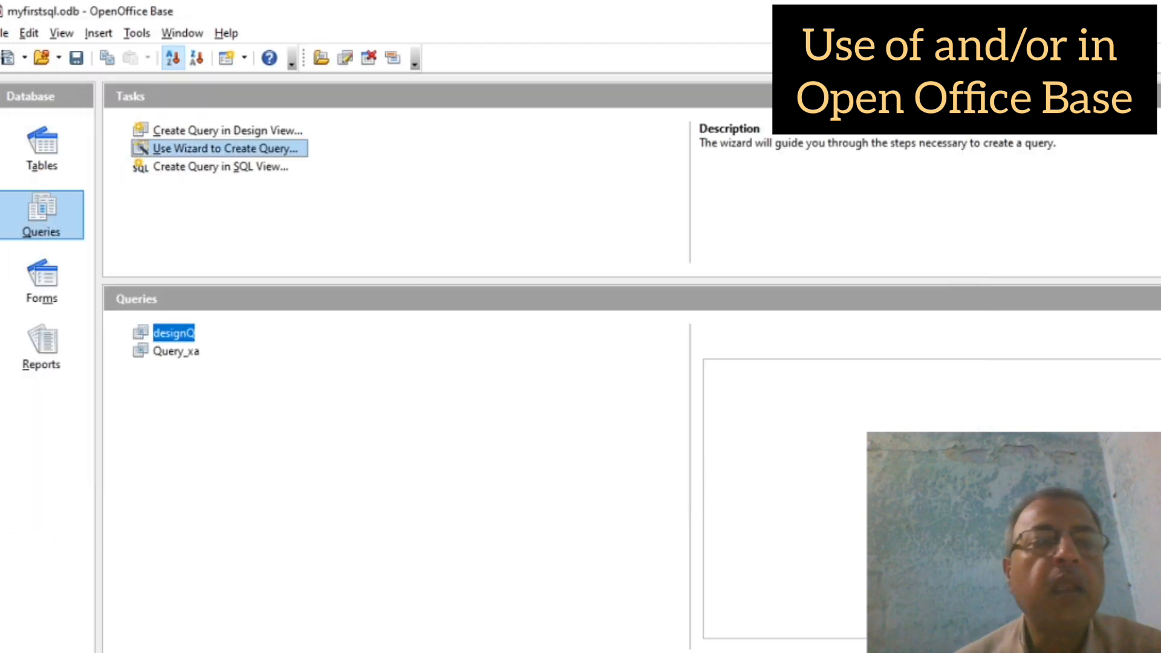
Step: Rename the query Query_xa to wizardQ
{"action": "right_click", "coordinate": [168, 351]}
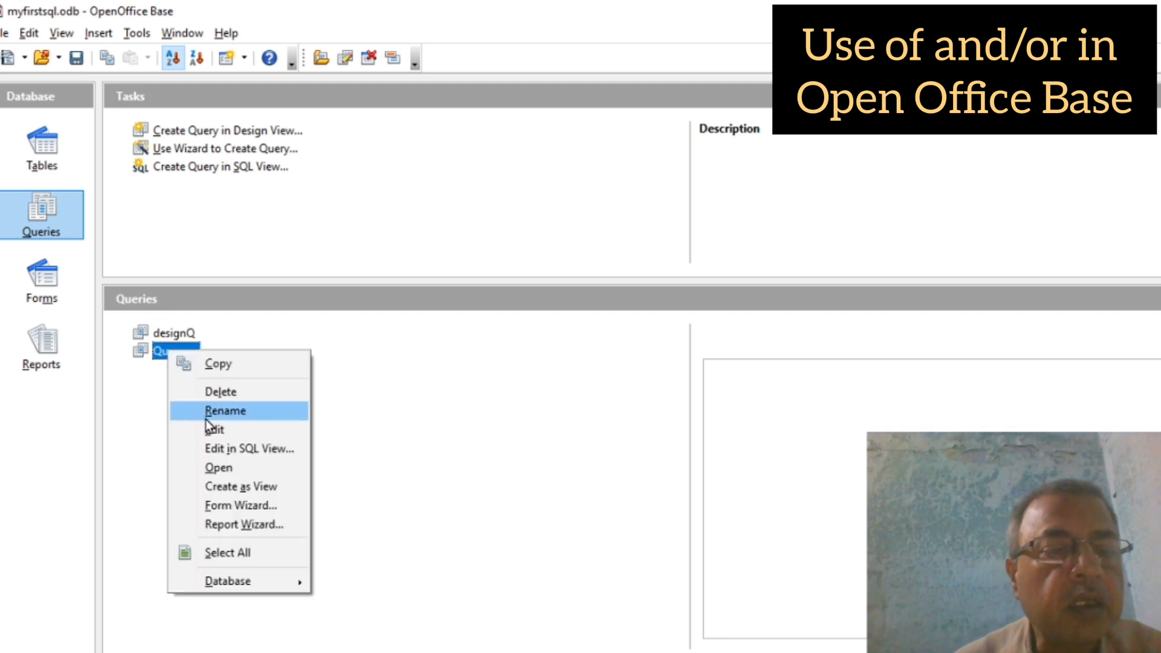
{"action": "left_click", "coordinate": [236, 412]}
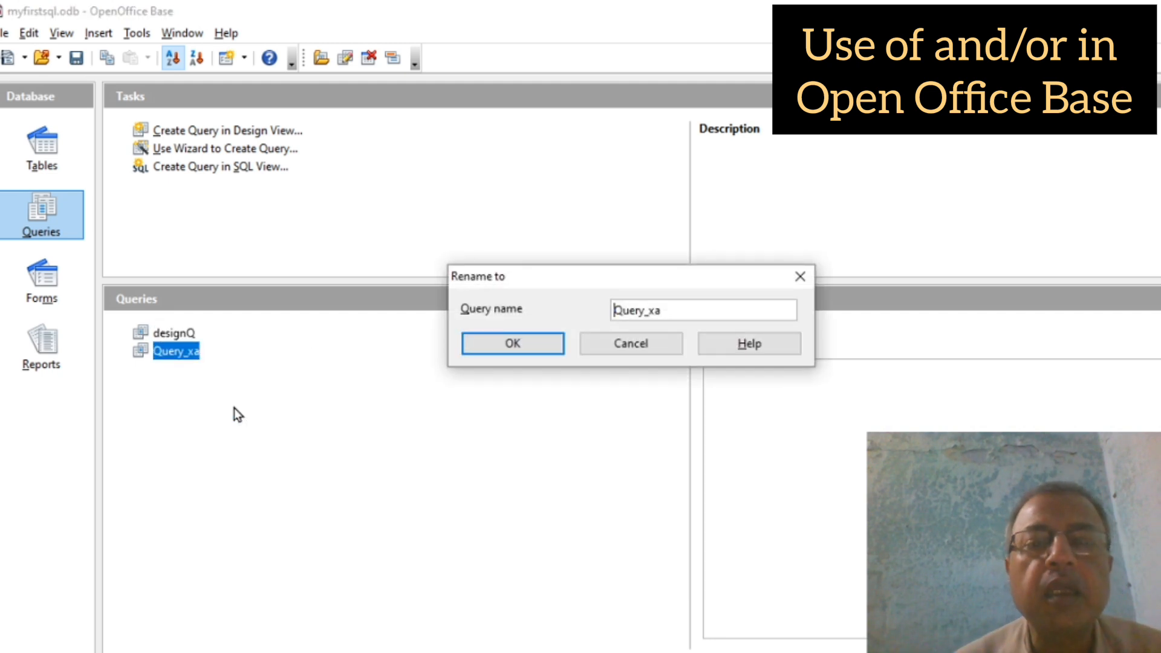
{"action": "type", "text": "wiz"}
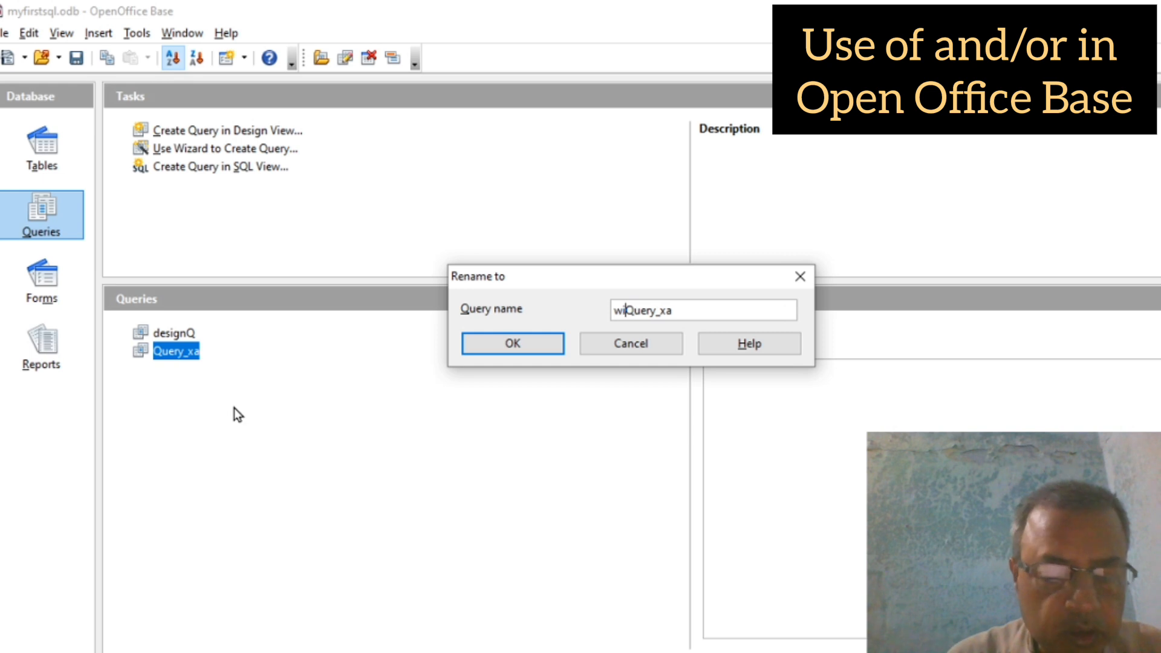
{"action": "type", "text": "ard"}
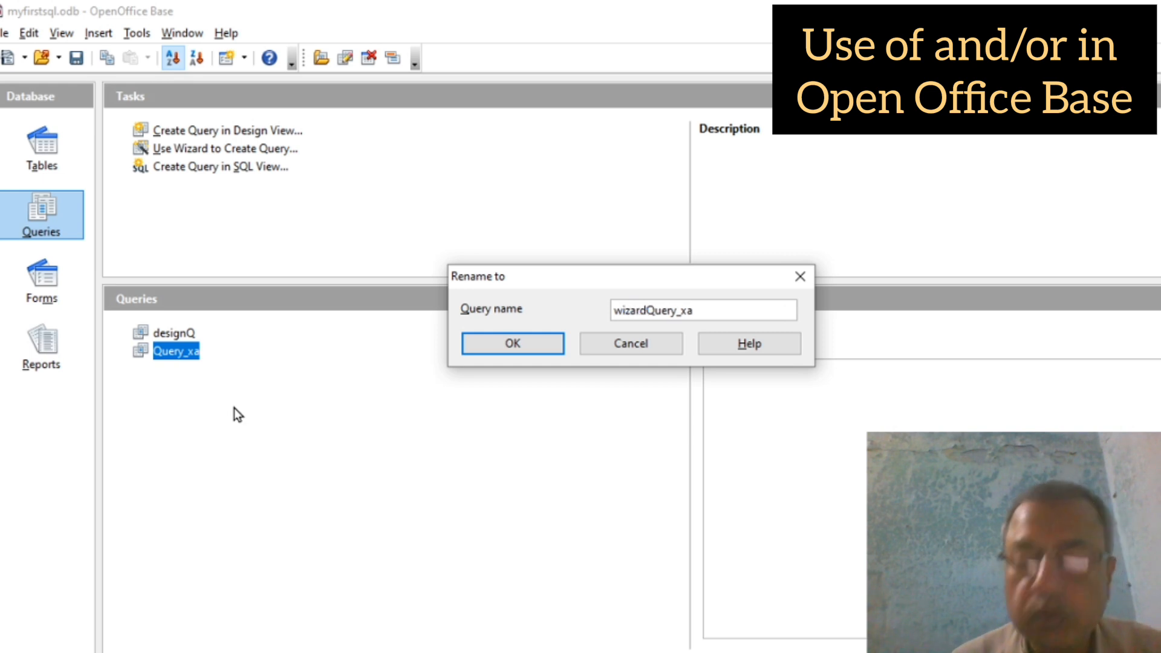
{"action": "key", "text": "Right"}
{"action": "key", "text": "Delete"}
{"action": "key", "text": "Delete"}
{"action": "key", "text": "Delete"}
{"action": "key", "text": "Delete"}
{"action": "key", "text": "Delete"}
{"action": "key", "text": "Delete"}
{"action": "key", "text": "Delete"}
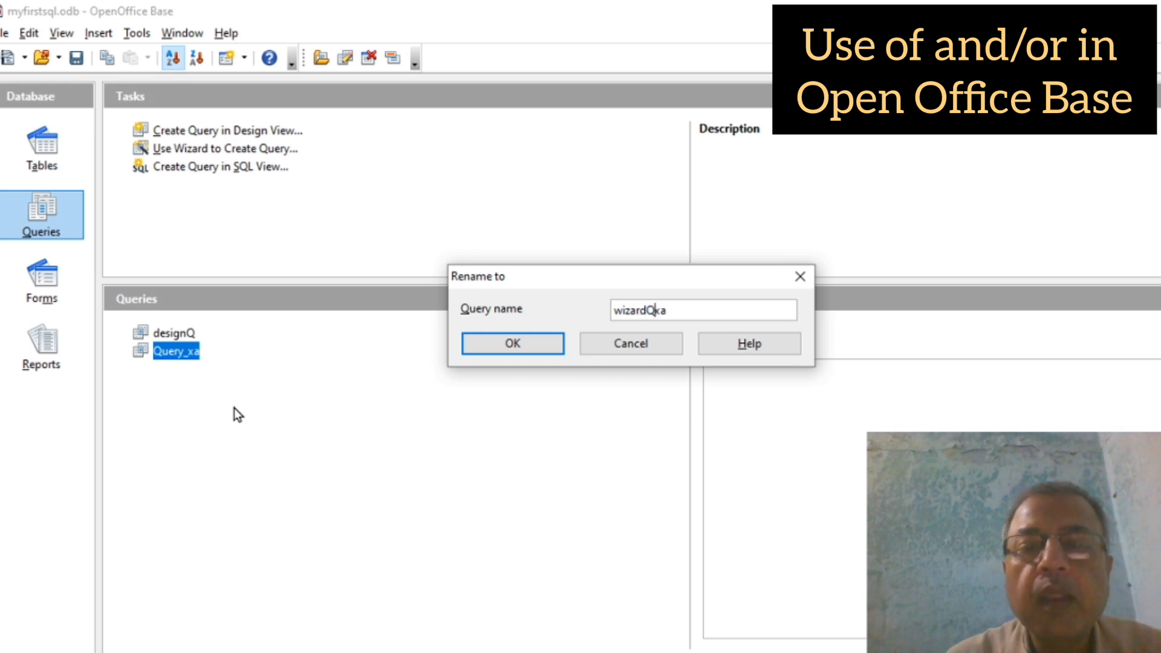
{"action": "left_click", "coordinate": [495, 345]}
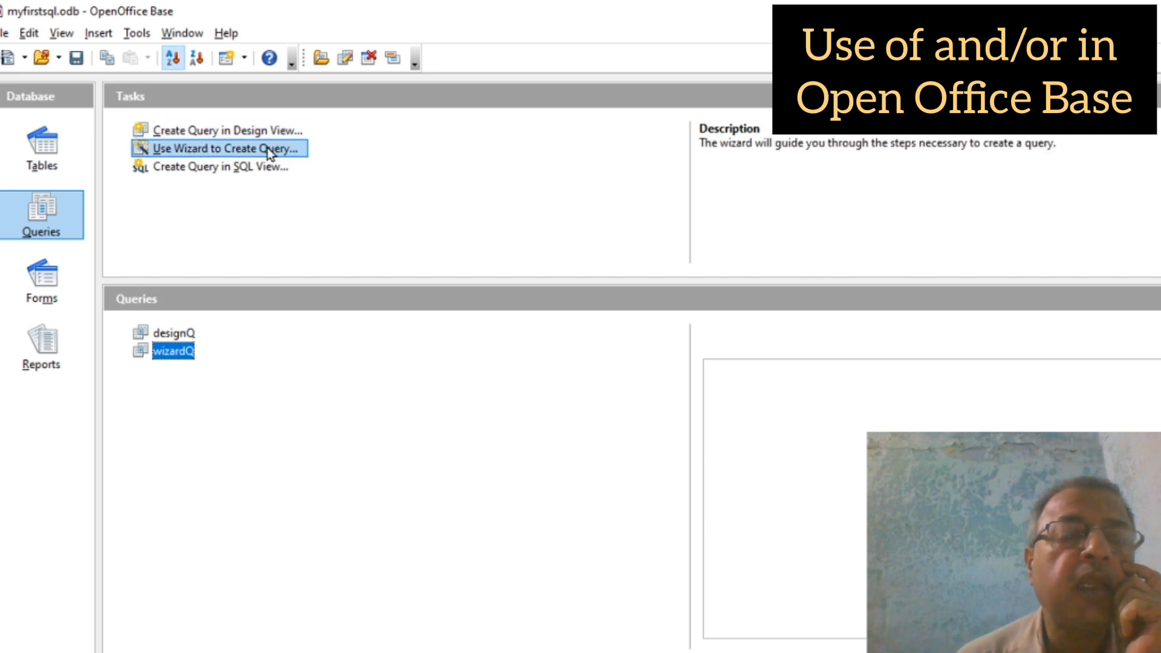
Step: In a new SQL-view query, write 'select roll, name, phy, chem from xa where roll=2 or roll=7;'
{"action": "left_click", "coordinate": [204, 169]}
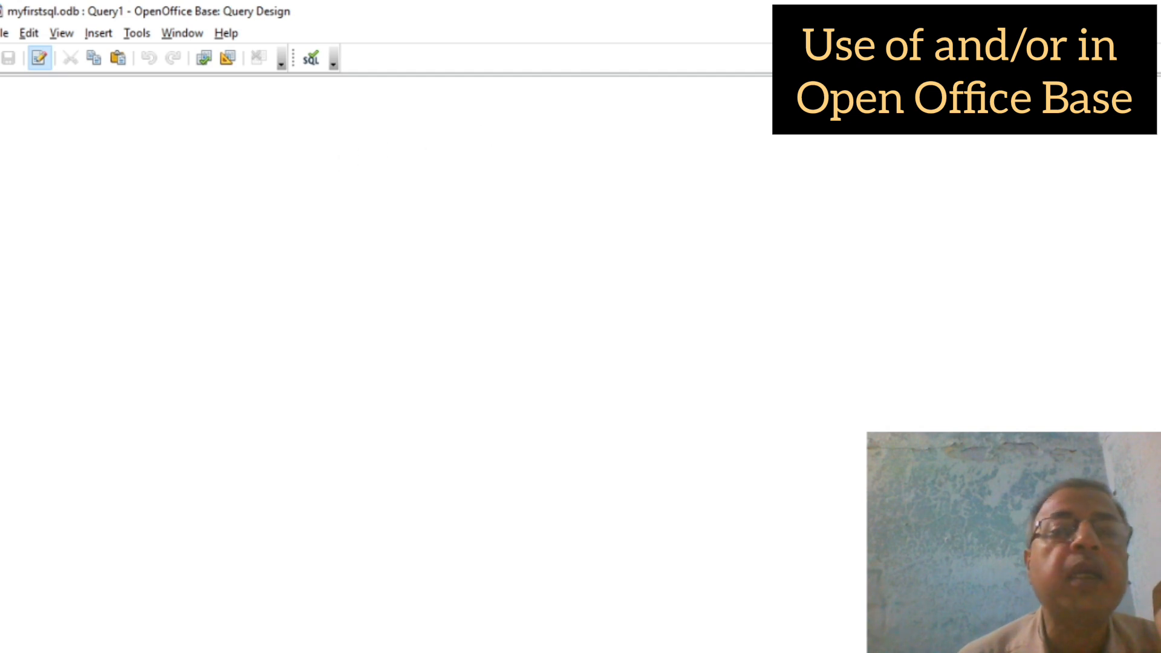
{"action": "left_click", "coordinate": [1147, 10]}
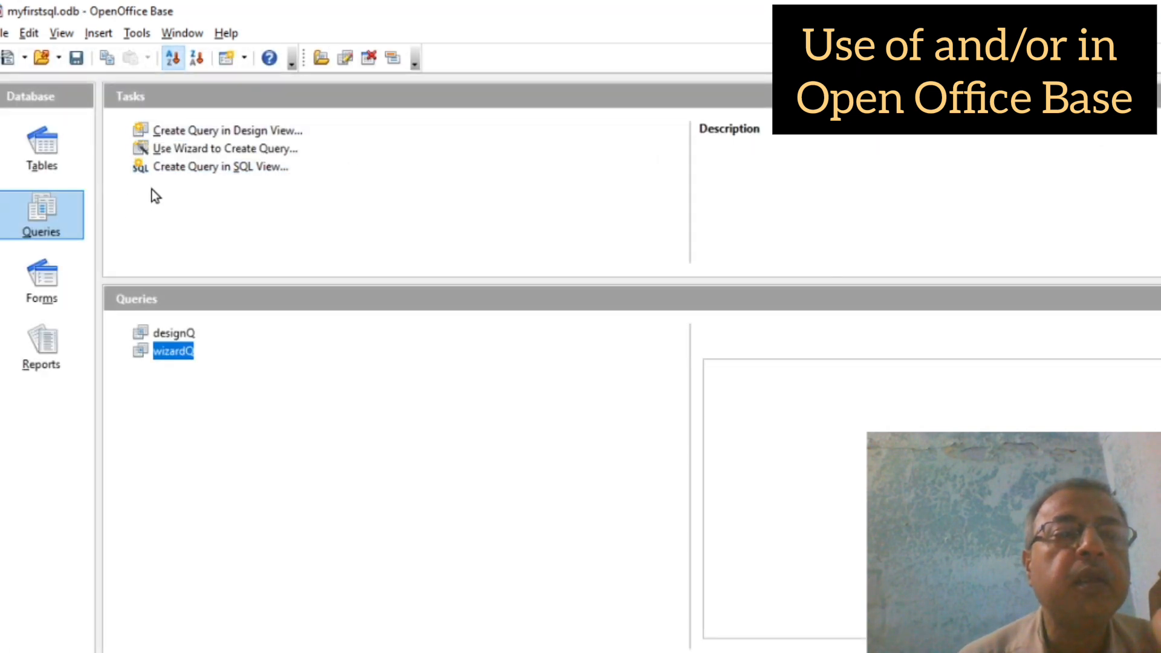
{"action": "left_click", "coordinate": [202, 168]}
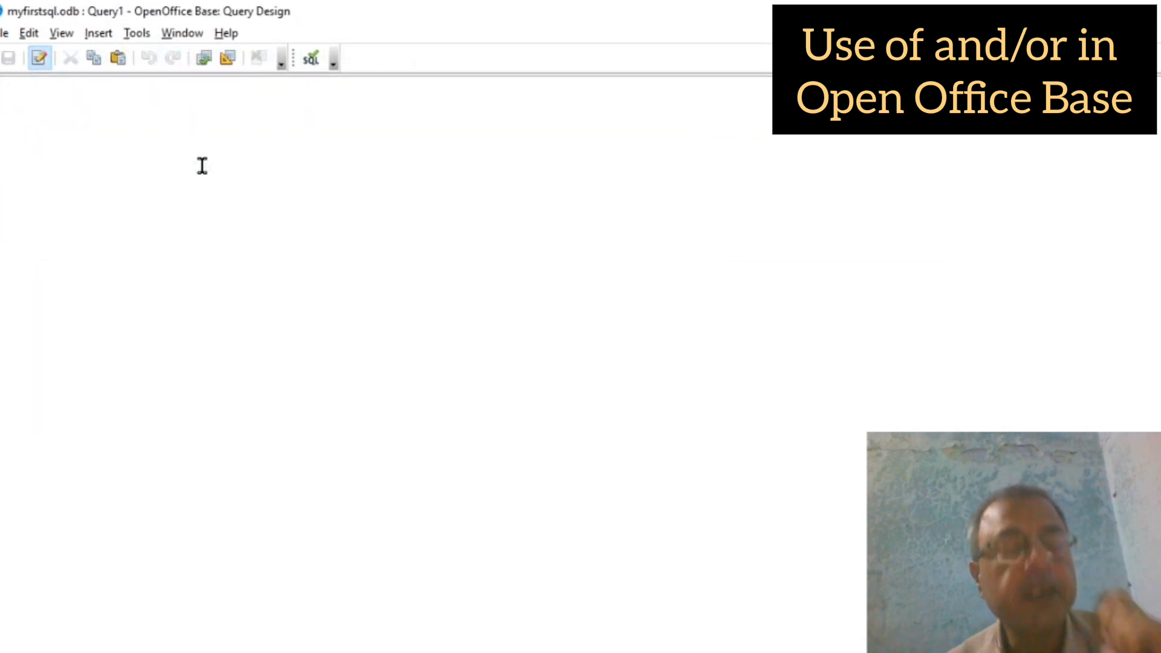
{"action": "type", "text": "sele"}
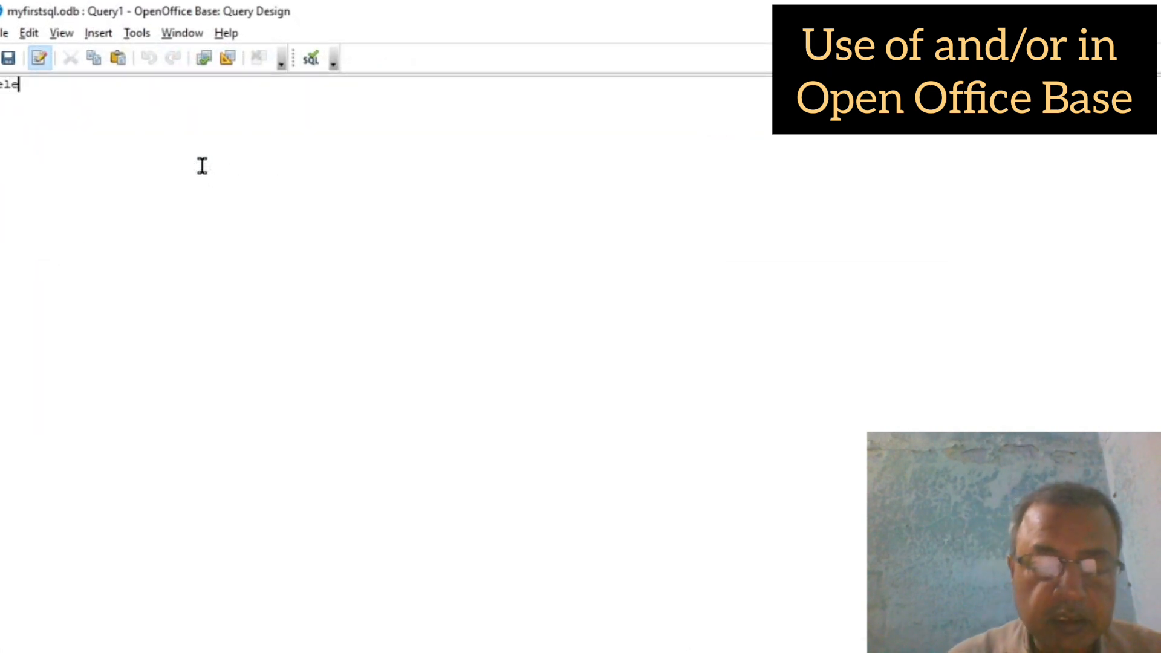
{"action": "type", "text": "ct "}
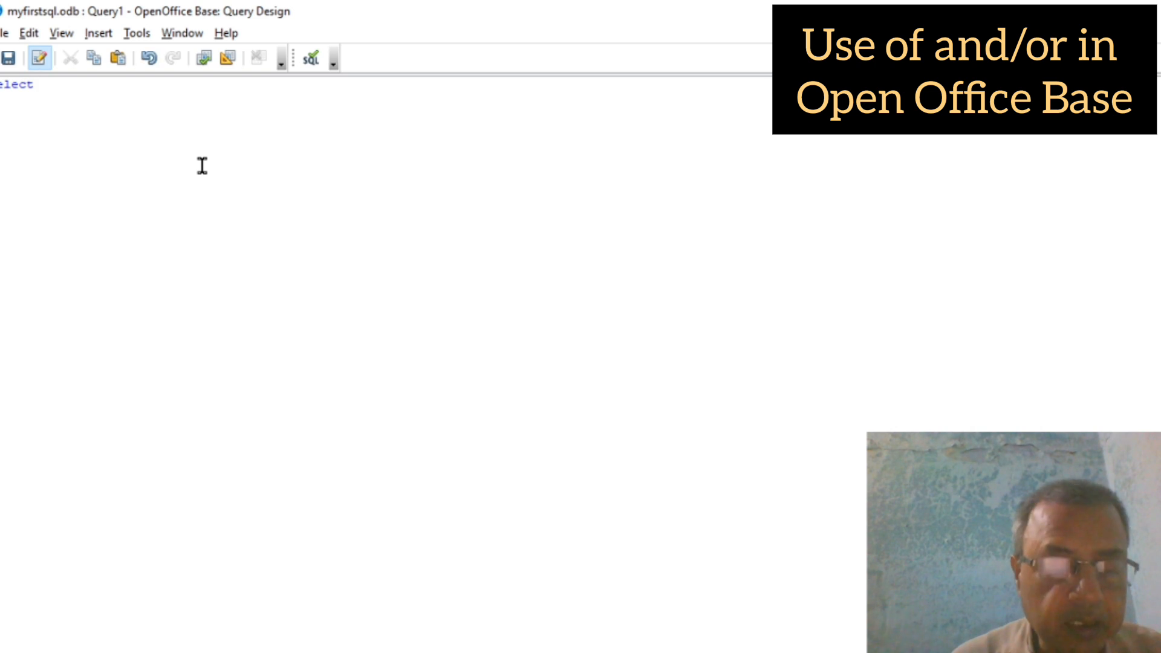
{"action": "type", "text": "roll"}
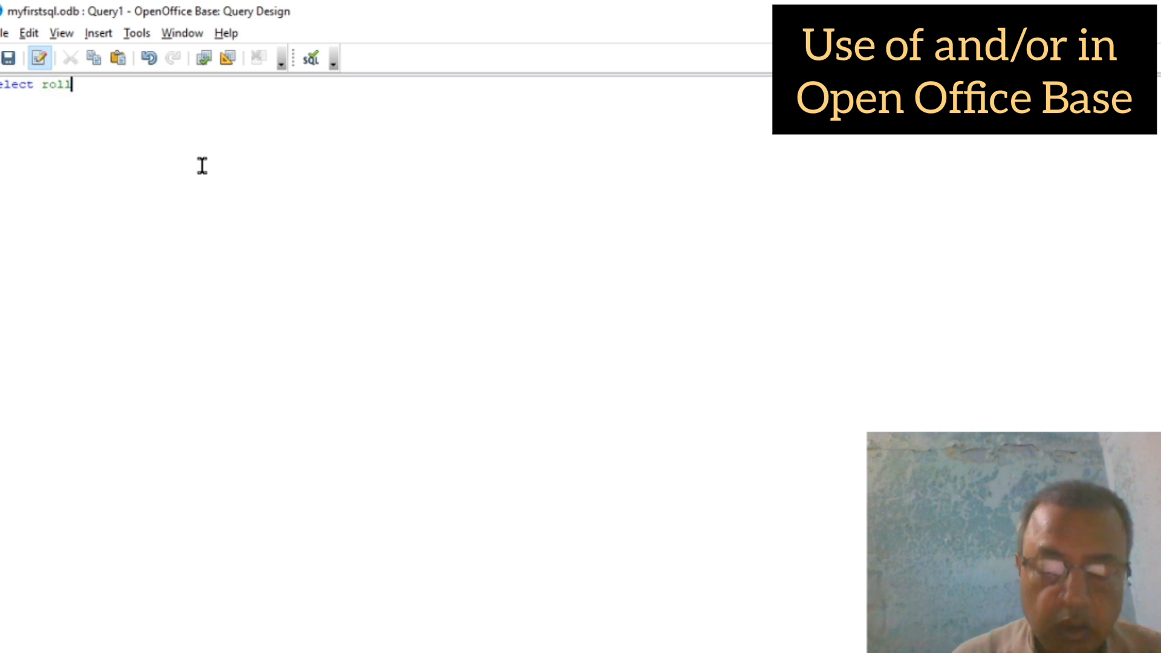
{"action": "type", "text": ", name"}
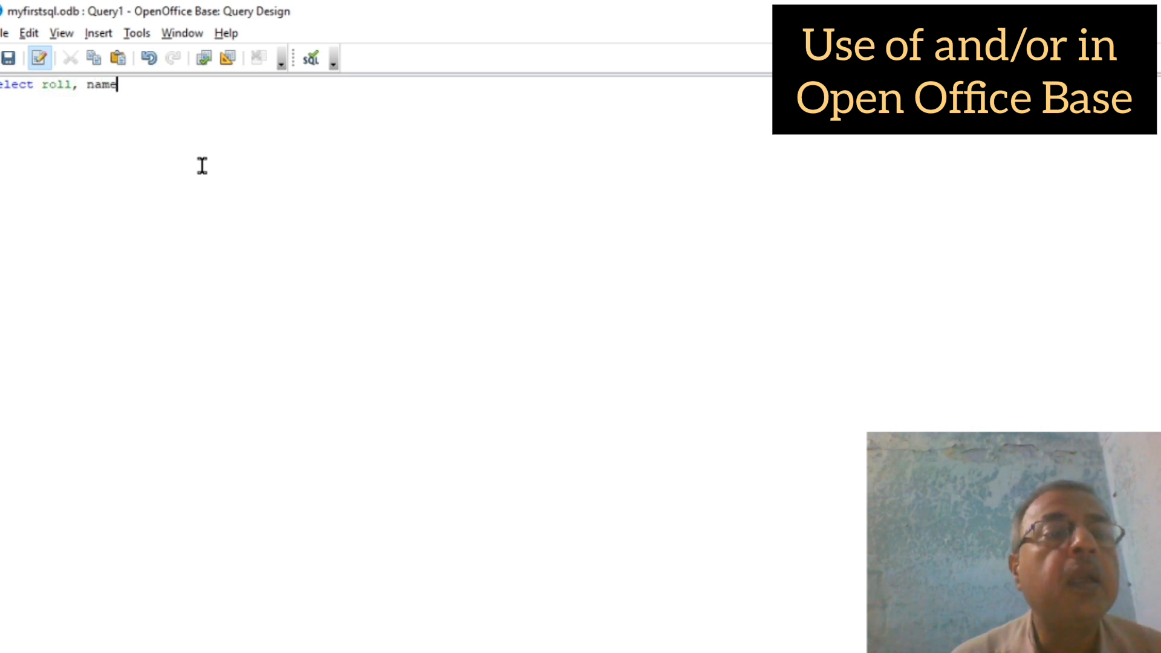
{"action": "type", "text": ", p"}
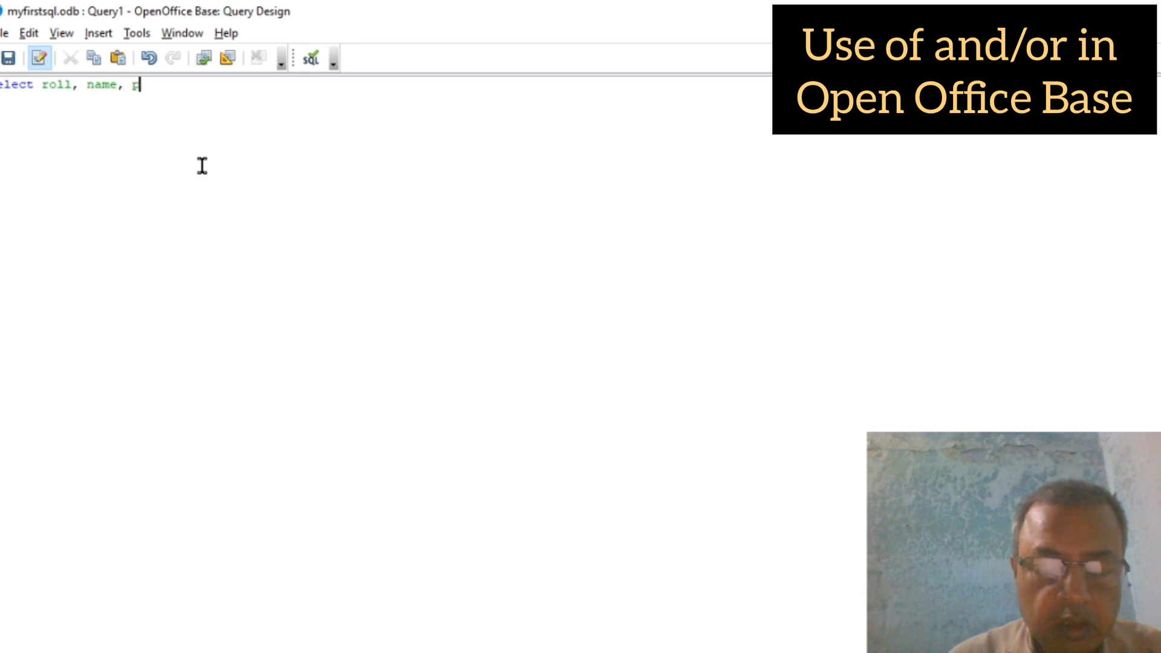
{"action": "type", "text": "hy,"}
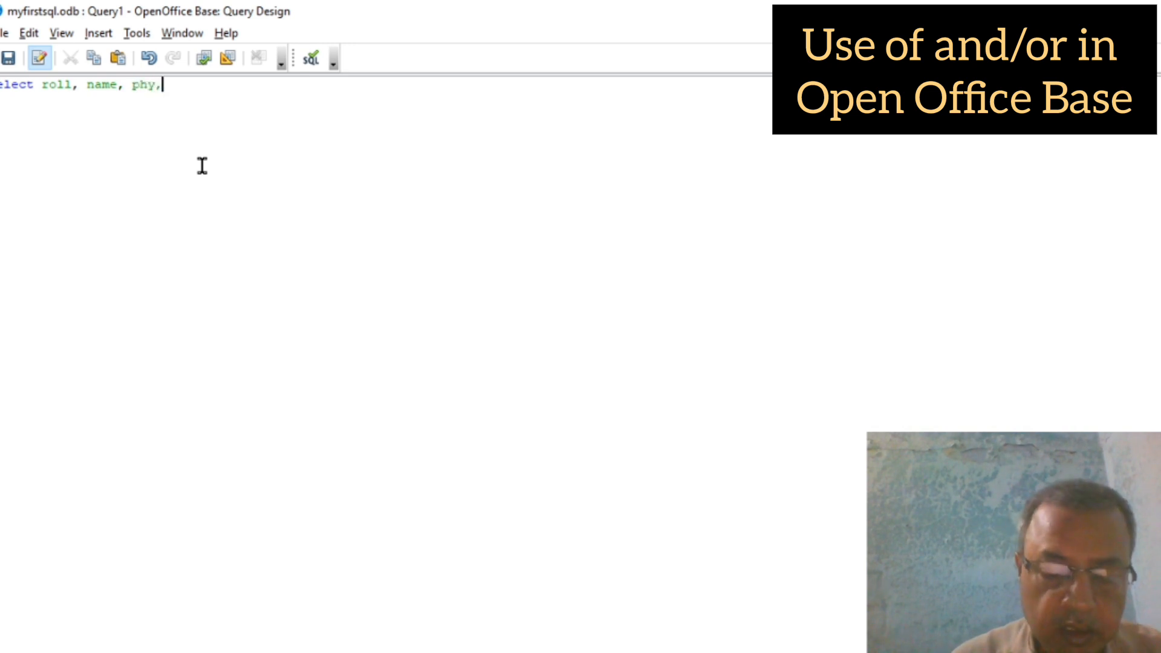
{"action": "type", "text": " chem "}
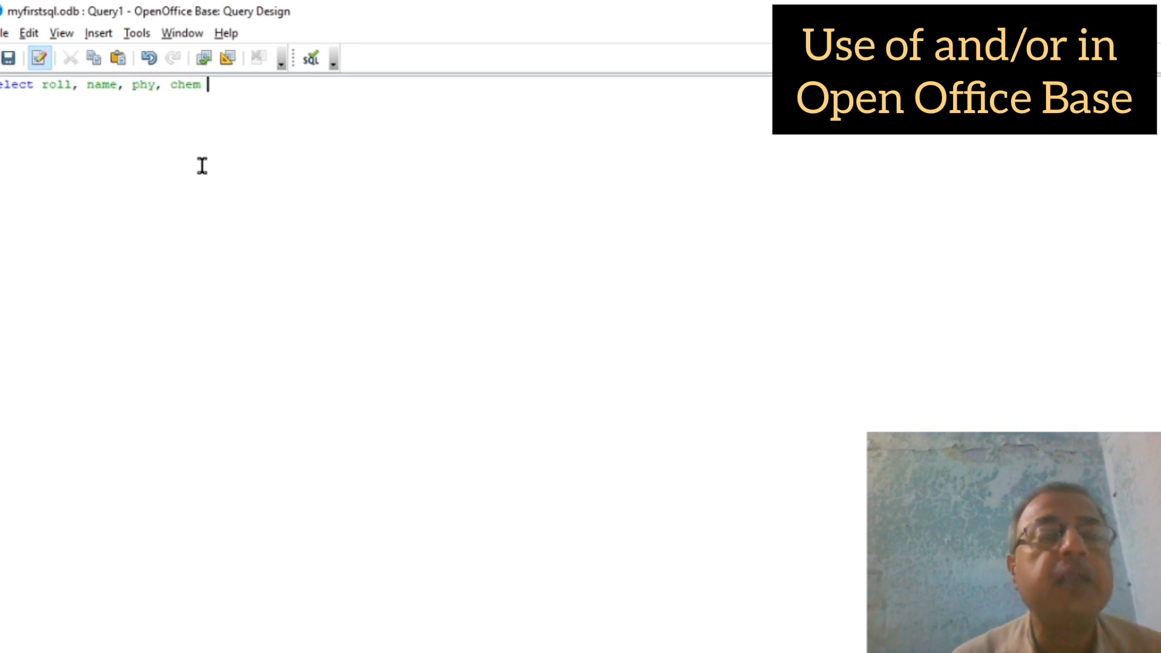
{"action": "type", "text": "cr "}
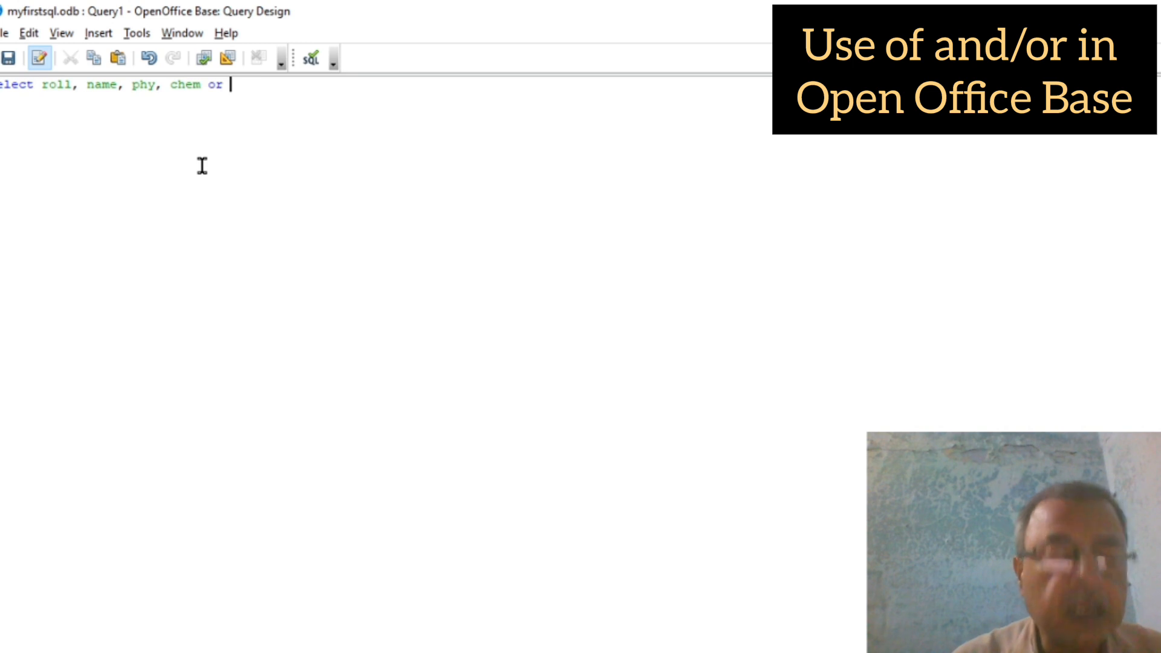
{"action": "type", "text": "ma"}
{"action": "key", "text": "BackSpace"}
{"action": "key", "text": "BackSpace"}
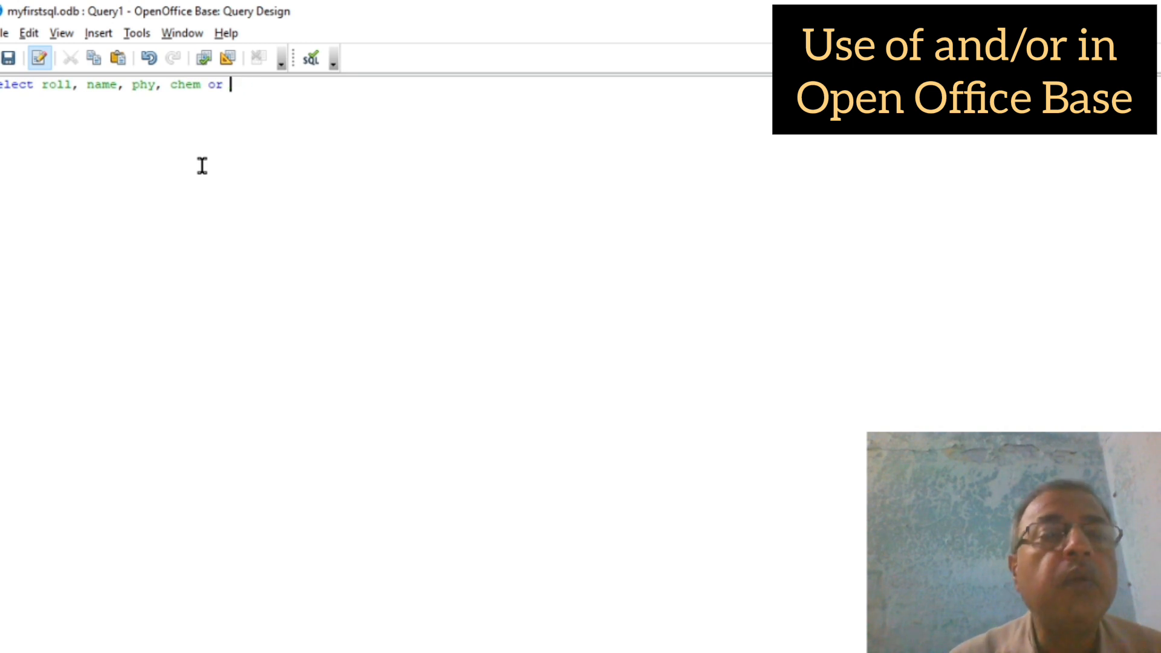
{"action": "key", "text": "BackSpace"}
{"action": "key", "text": "BackSpace"}
{"action": "key", "text": "BackSpace"}
{"action": "type", "text": "fr"}
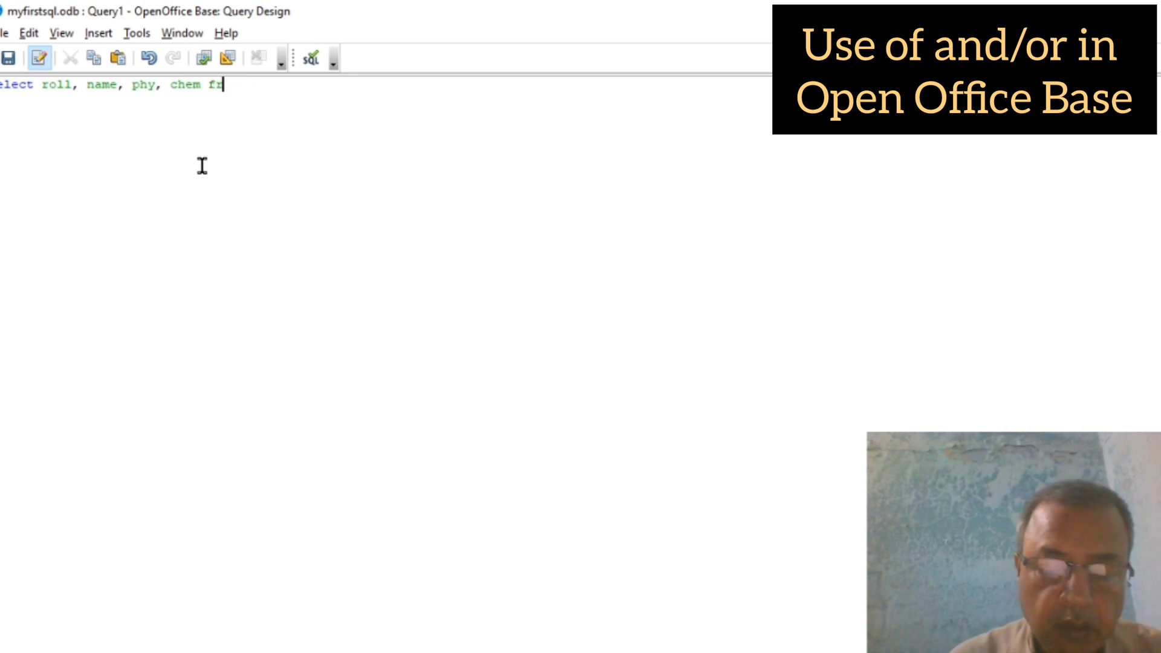
{"action": "type", "text": "om xa "}
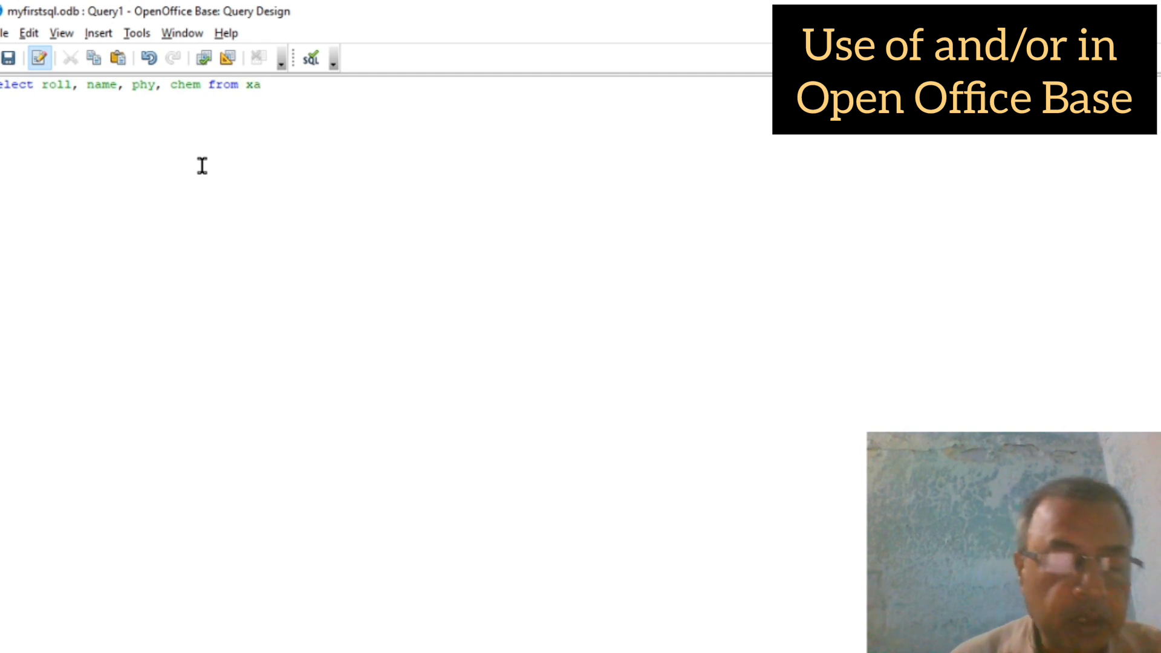
{"action": "type", "text": "where "}
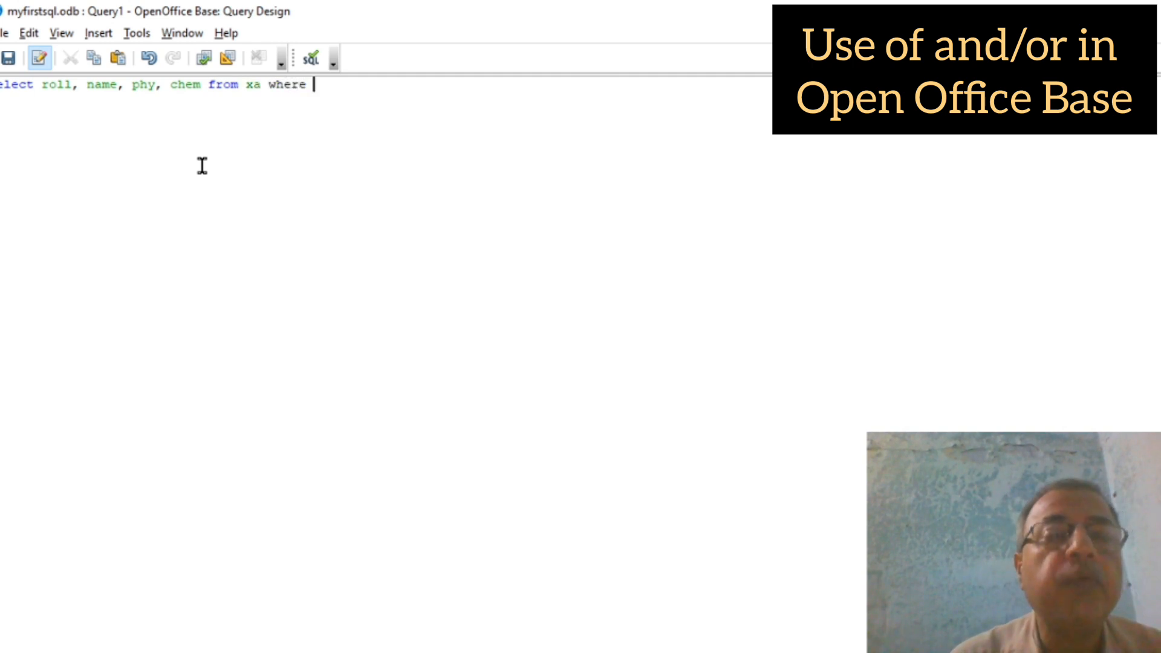
{"action": "type", "text": "roll"}
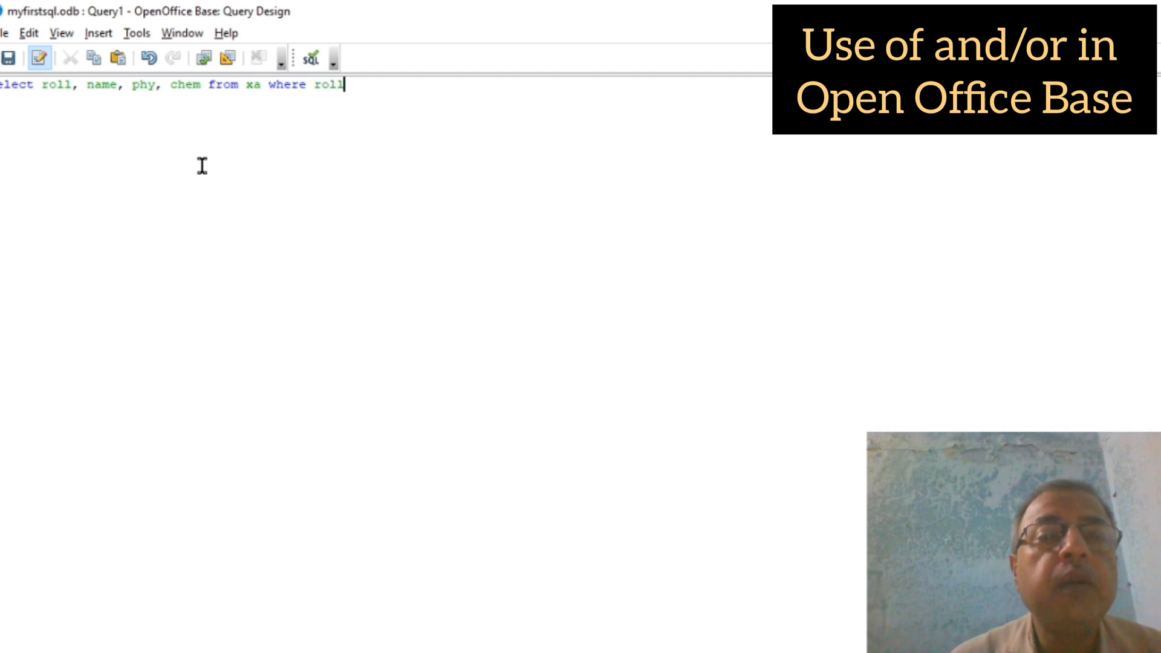
{"action": "type", "text": "=2"}
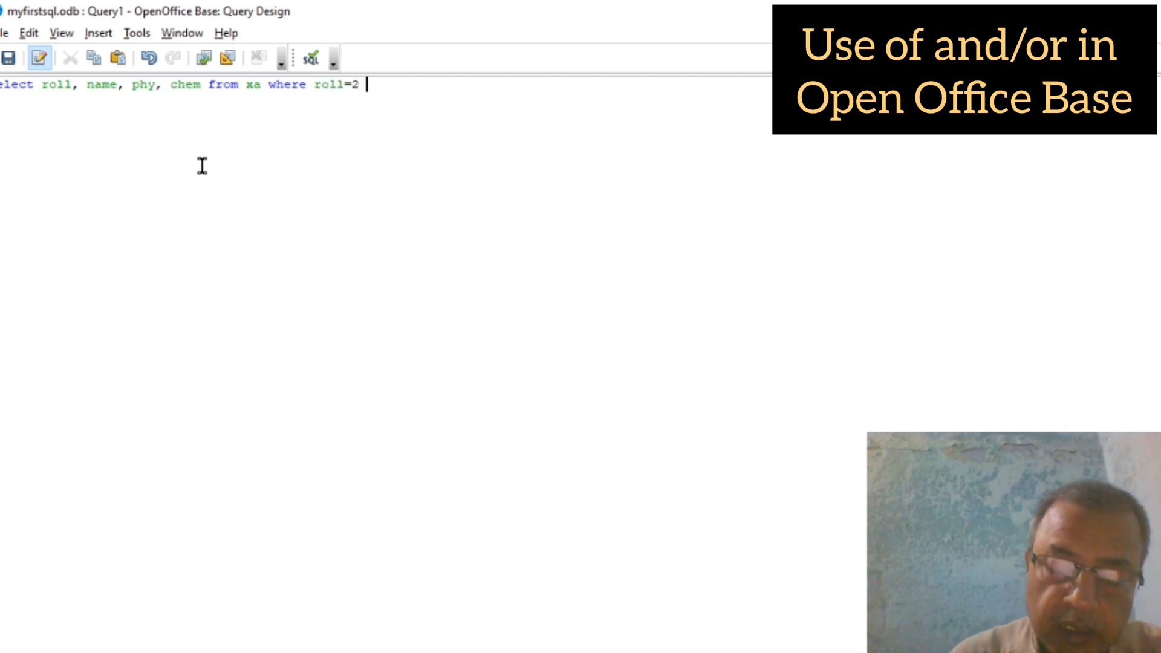
{"action": "type", "text": " or "}
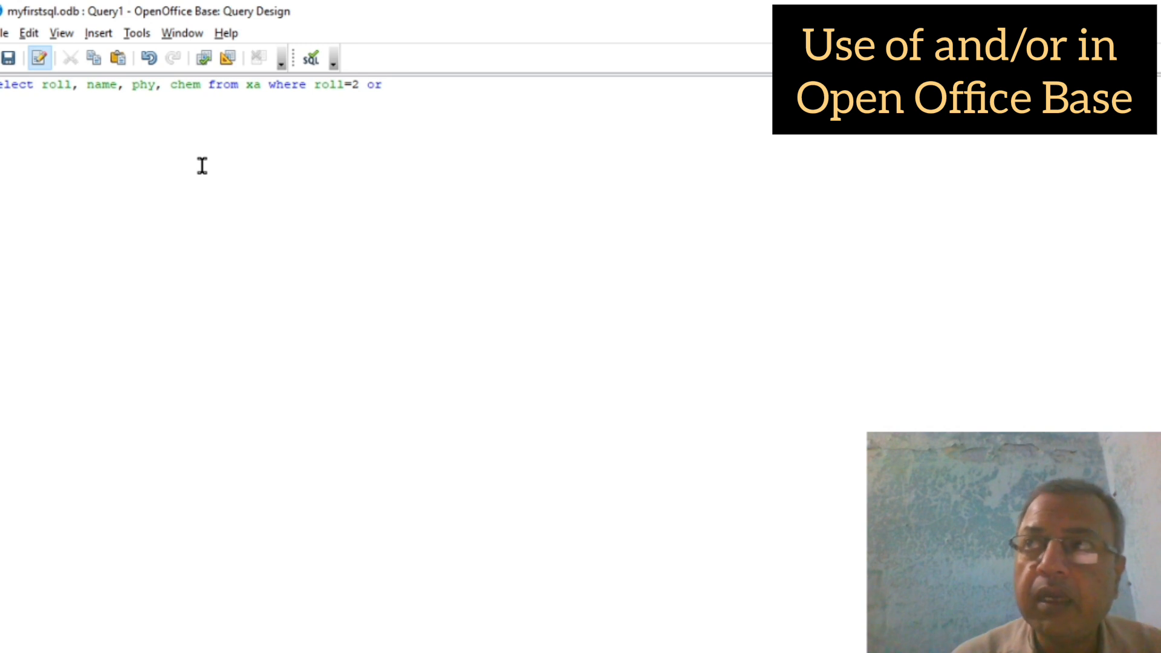
{"action": "type", "text": "roll"}
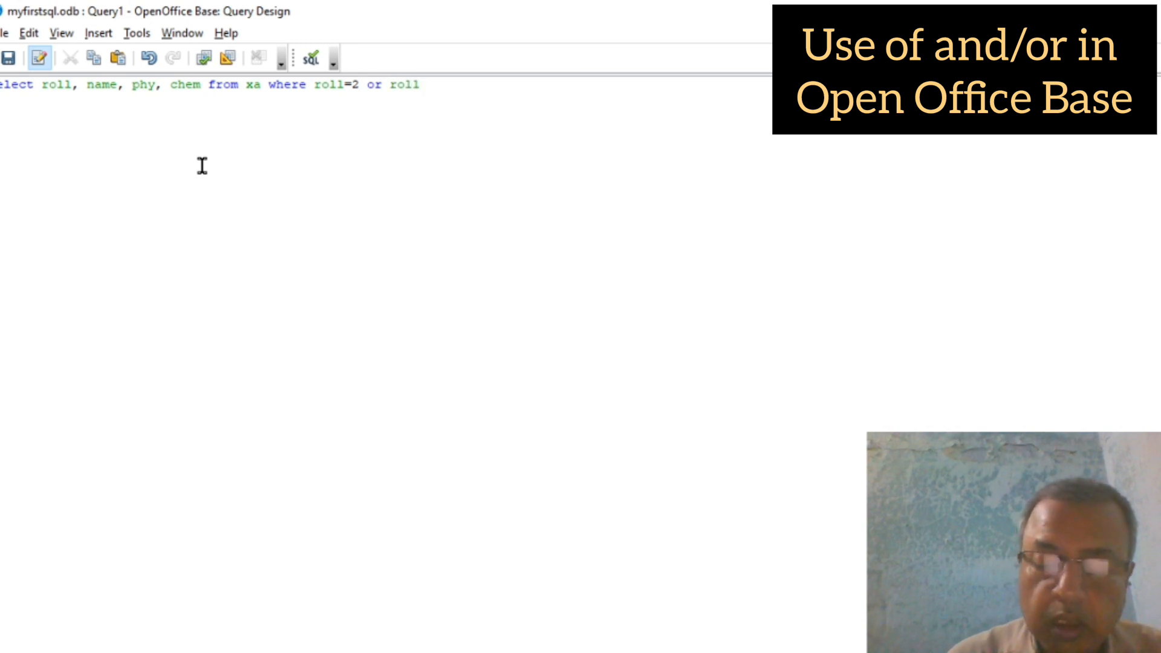
{"action": "type", "text": "=7"}
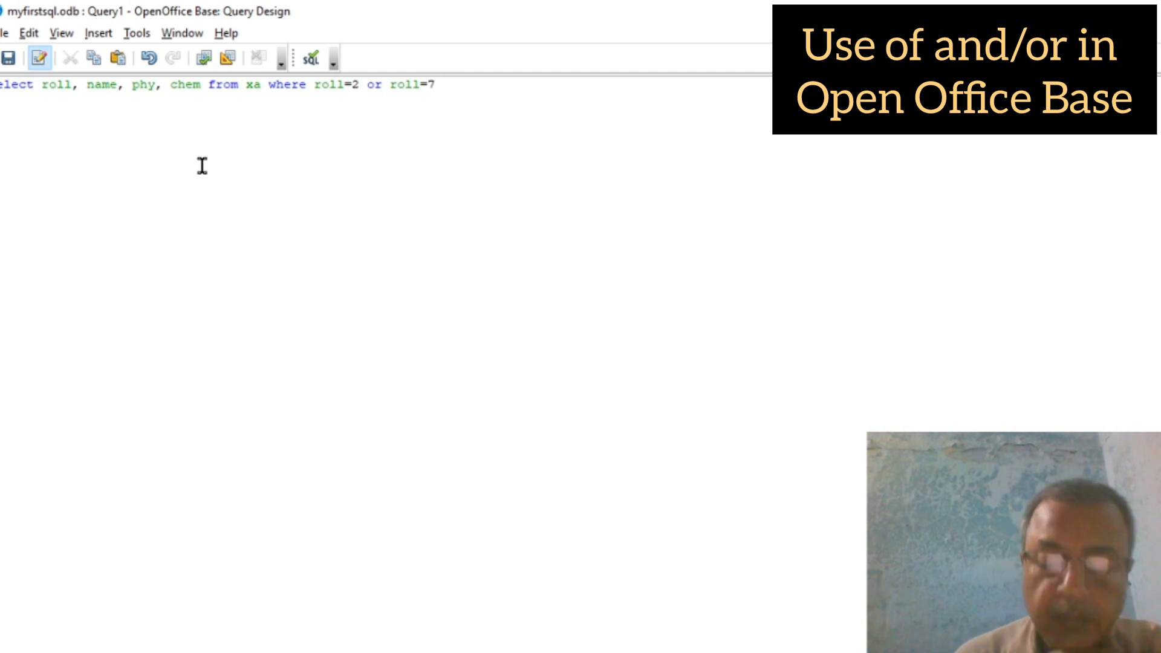
{"action": "type", "text": ";"}
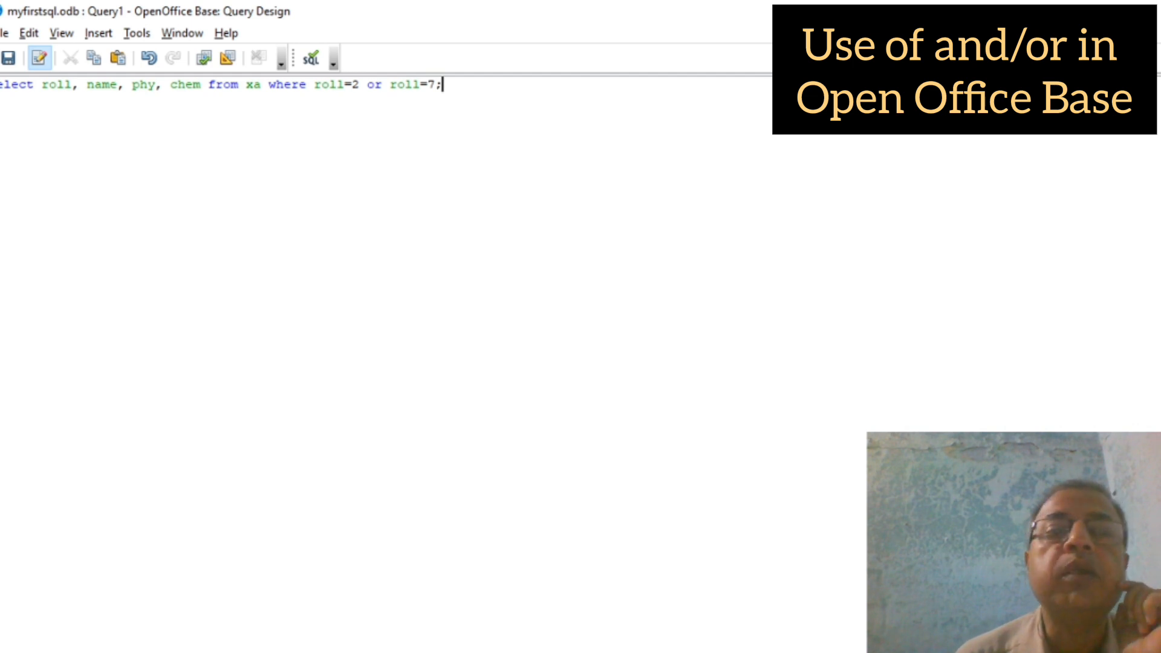
Step: Save the SQL query as sqlQ, then run sqlQ to show the roll 2 and 7 rows
{"action": "key", "text": "alt+F4"}
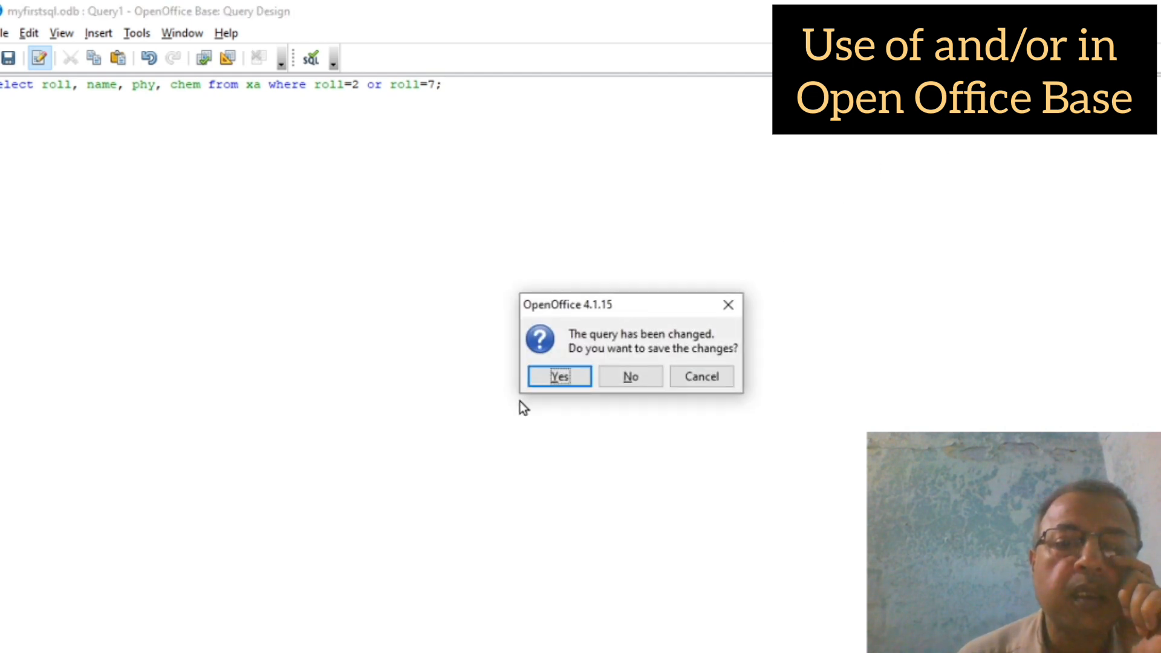
{"action": "left_click", "coordinate": [577, 376]}
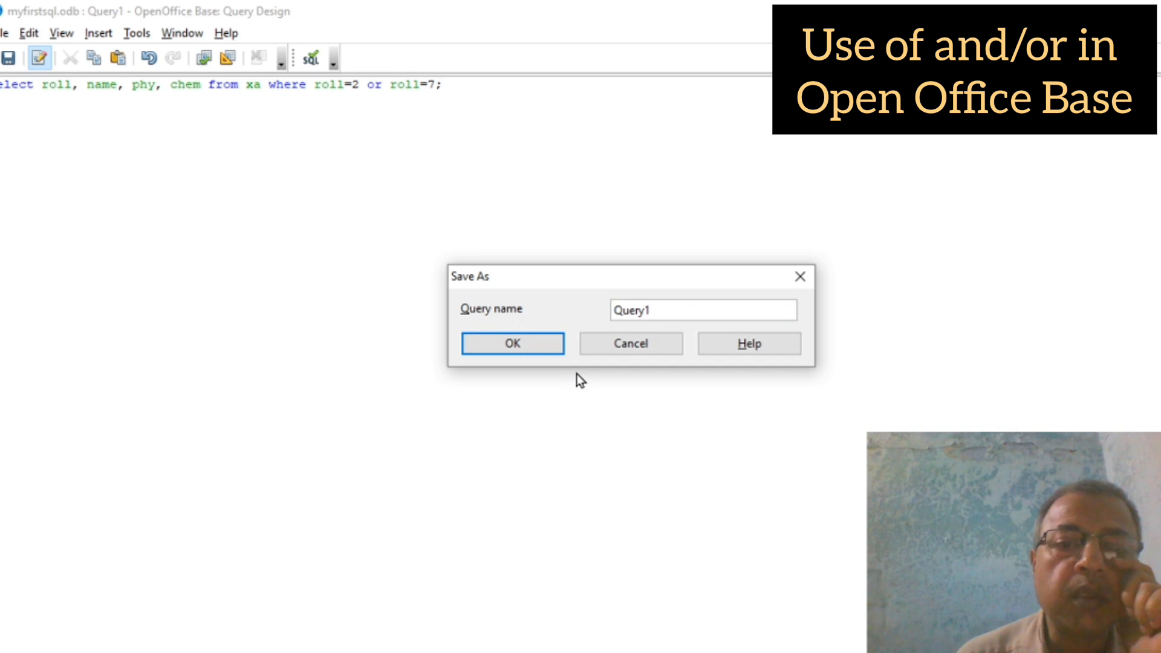
{"action": "type", "text": "sql"}
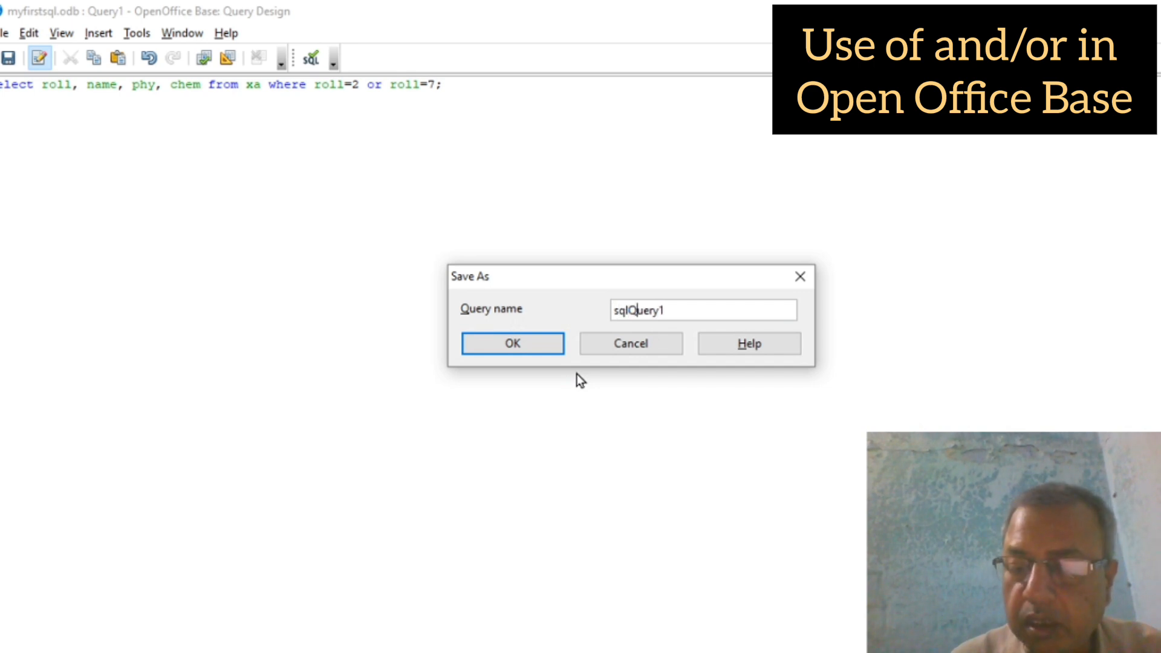
{"action": "key", "text": "Right"}
{"action": "key", "text": "Delete"}
{"action": "key", "text": "Delete"}
{"action": "key", "text": "Delete"}
{"action": "key", "text": "Delete"}
{"action": "key", "text": "Delete"}
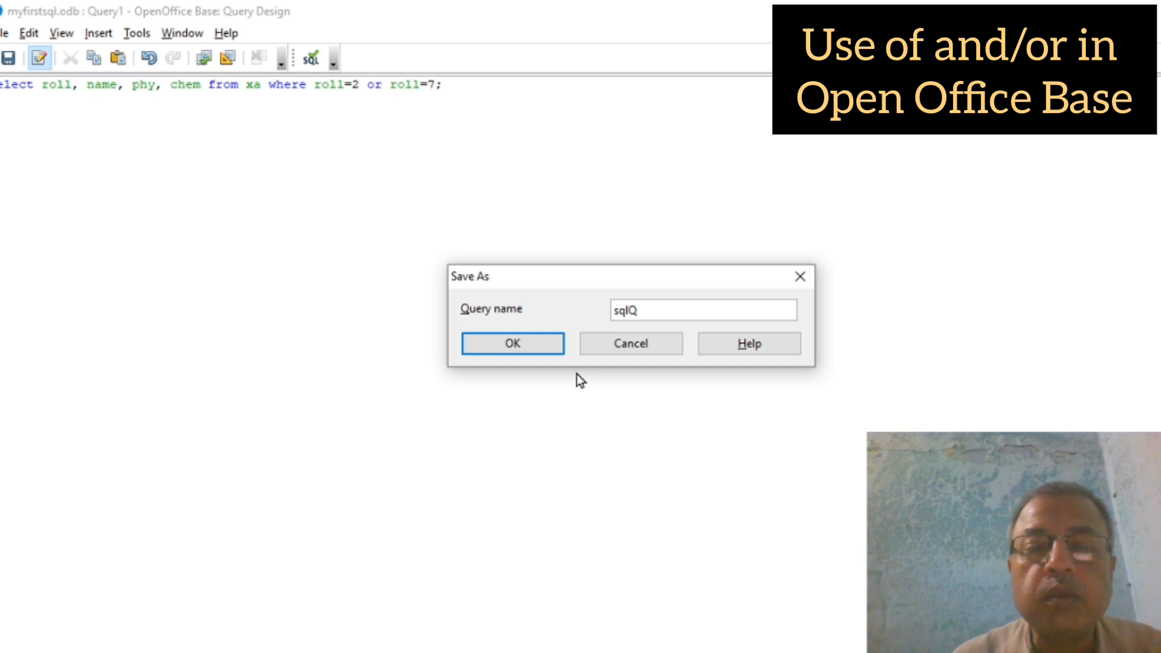
{"action": "left_click", "coordinate": [495, 342]}
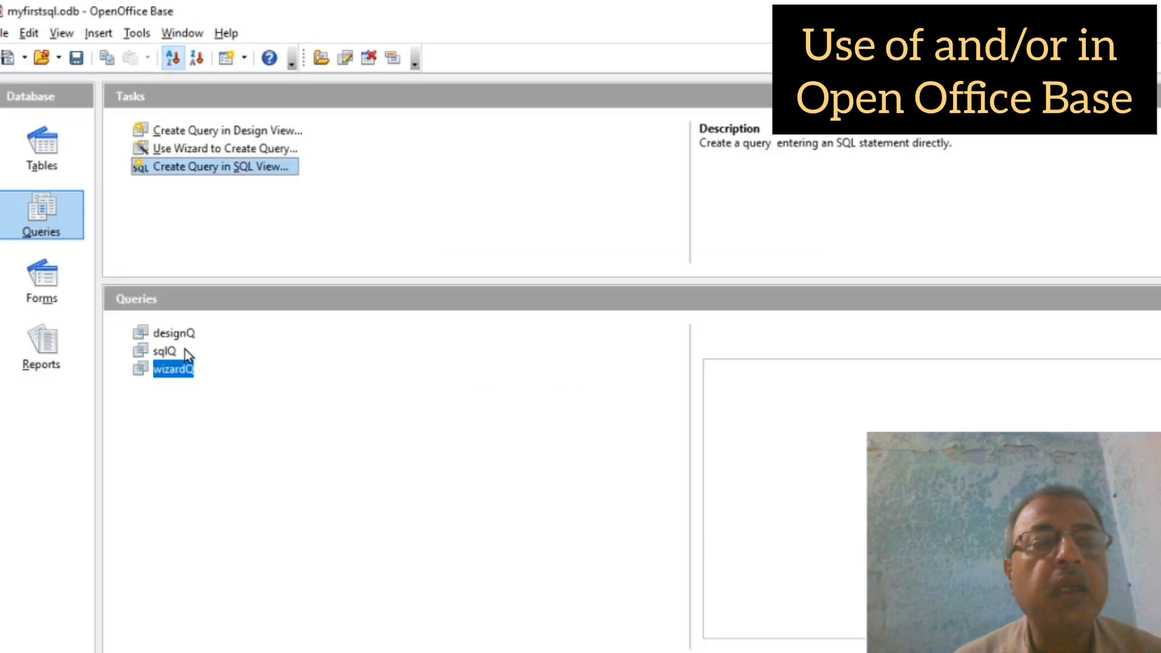
{"action": "left_click", "coordinate": [168, 351]}
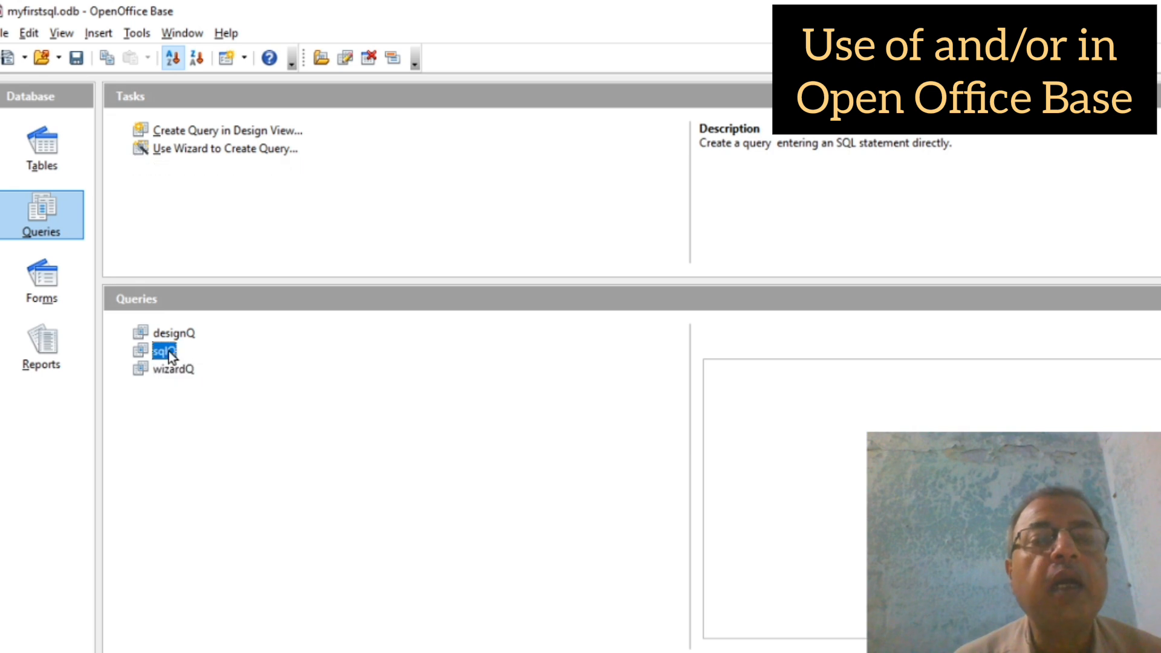
{"action": "double_click", "coordinate": [169, 351]}
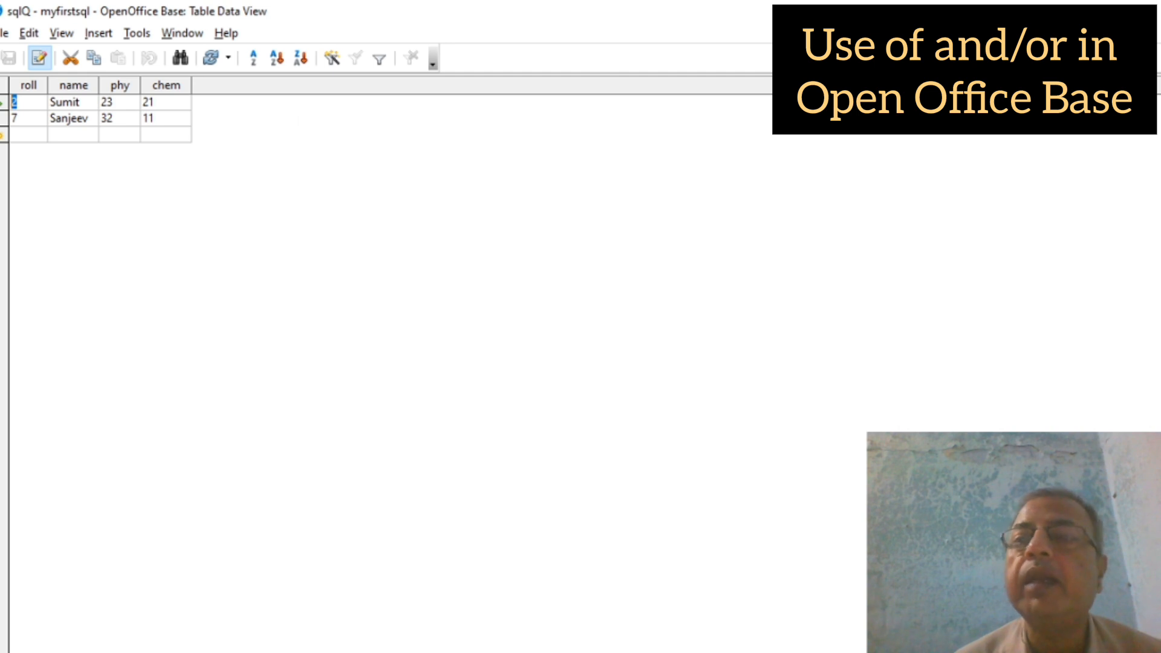
{"action": "key", "text": "alt+F4"}
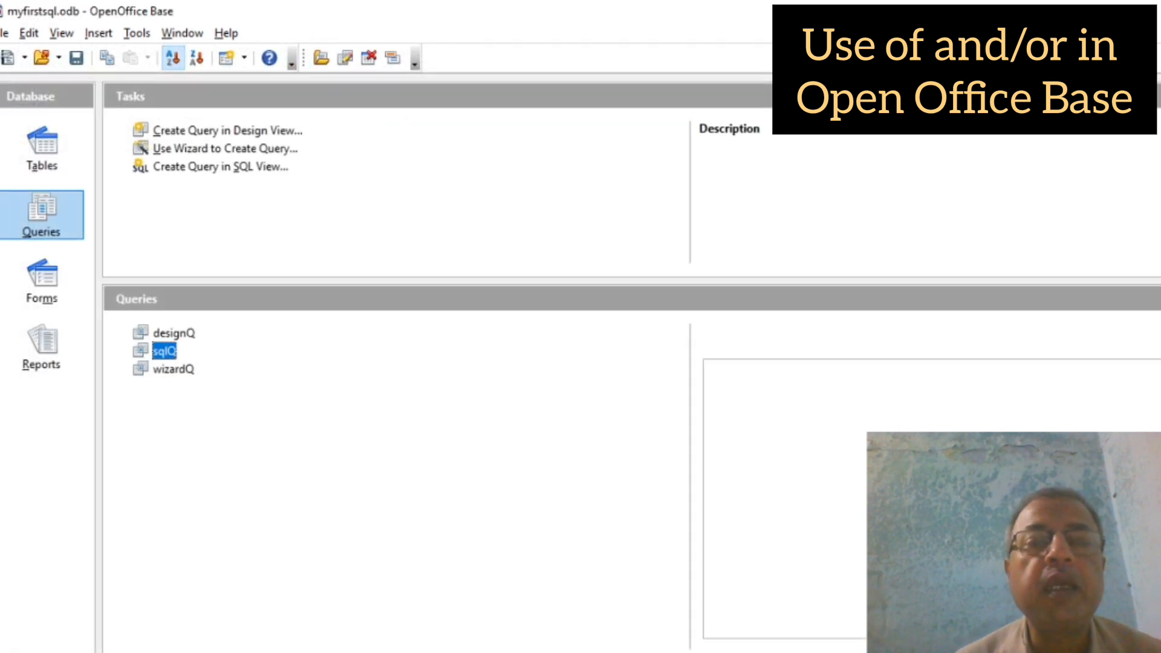